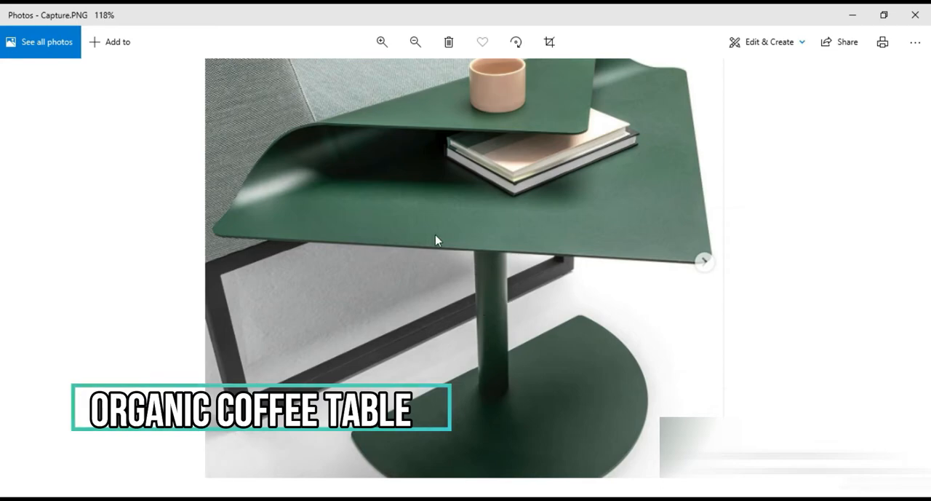
Step: Examine the reference photo of the folded green coffee table, including its top, leg and half-round base
left_click_drag(457, 237, 469, 307)
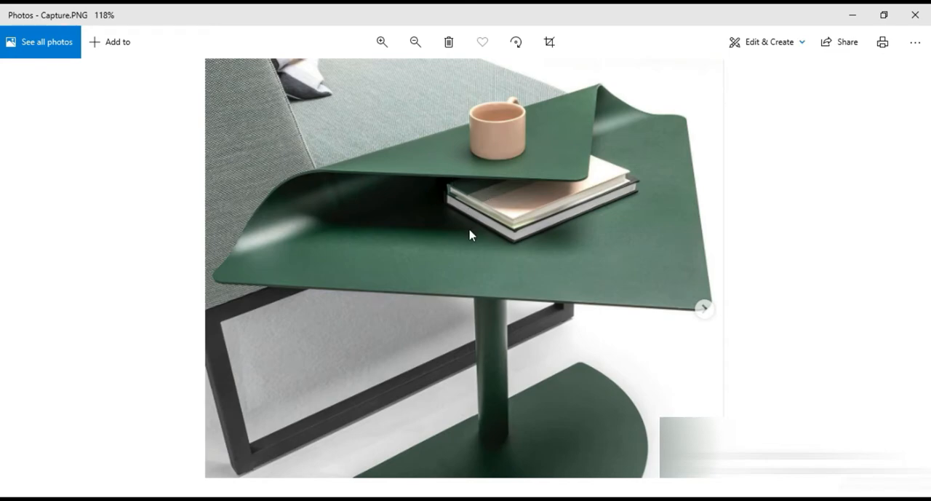
left_click_drag(488, 351, 521, 270)
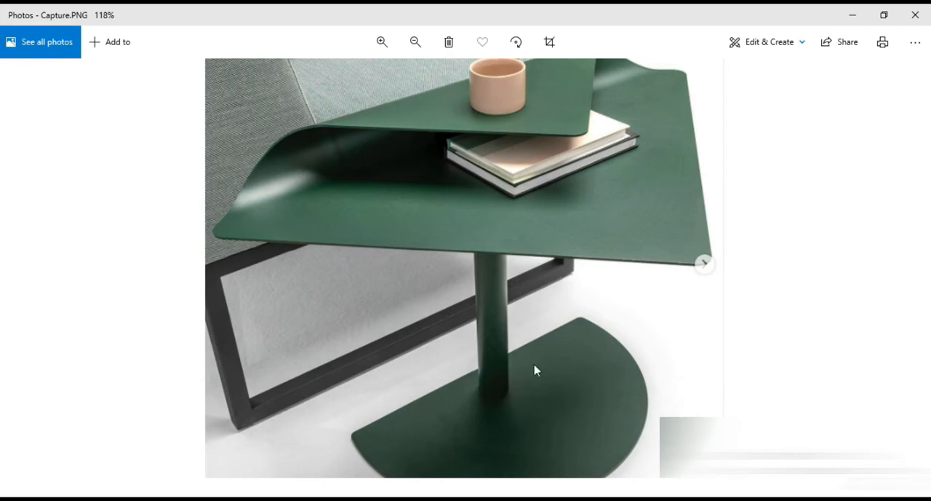
left_click_drag(579, 401, 574, 344)
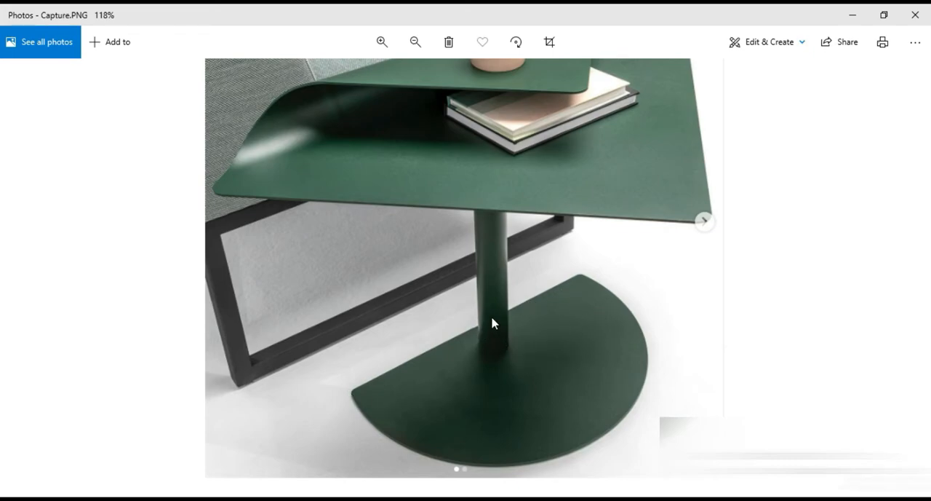
left_click_drag(490, 350, 519, 435)
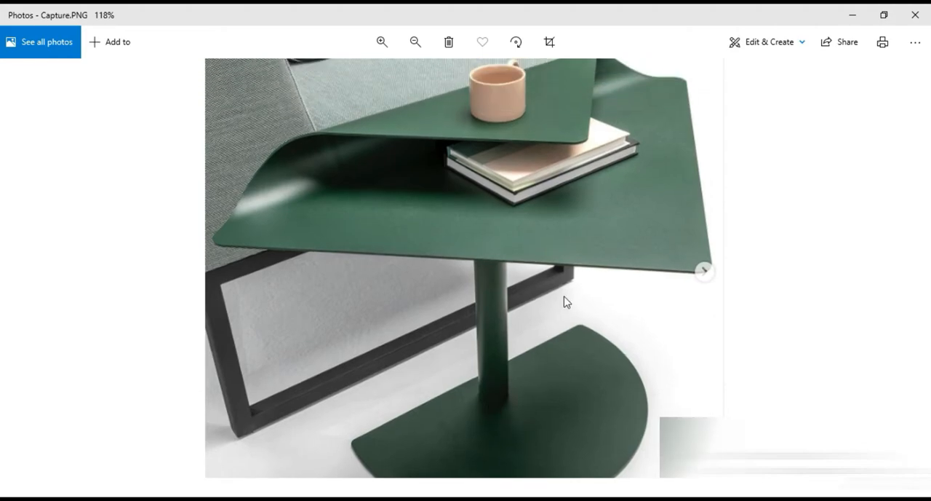
left_click_drag(536, 248, 549, 343)
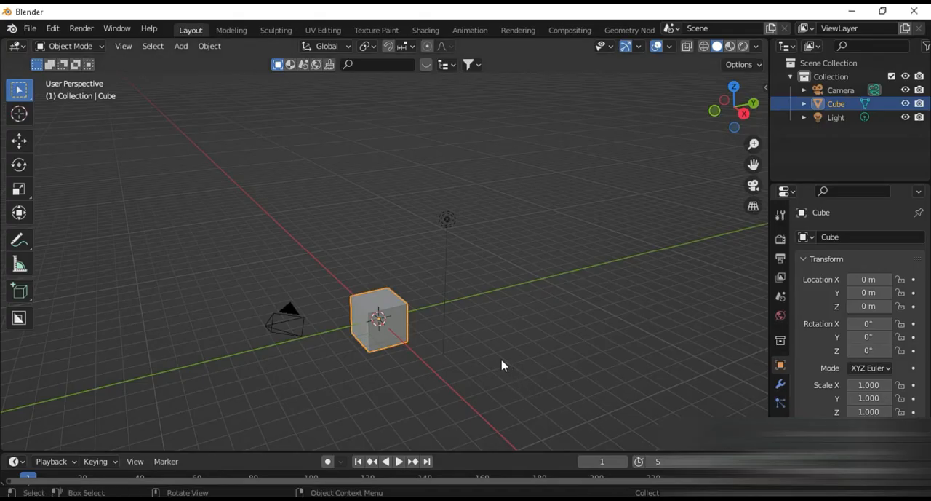
Step: Delete all default objects from the scene and add a plane mesh at the origin
key("a")
key("Delete")
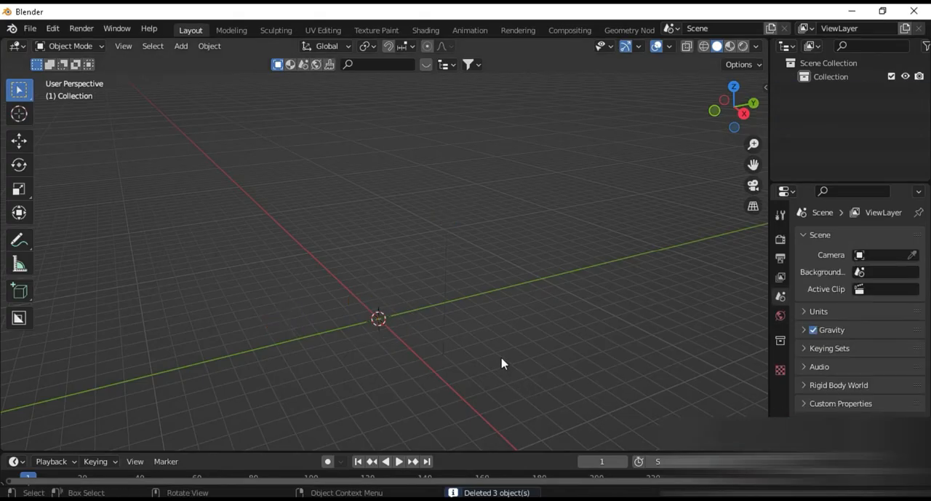
key("shift+a")
mouse_move(502, 223)
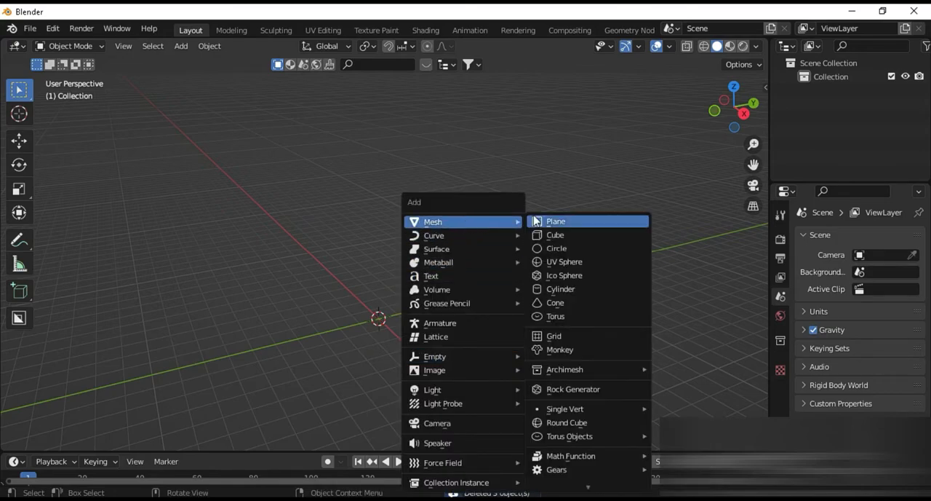
left_click(553, 222)
scroll(437, 344, "up", 5)
middle_click_drag(437, 362, 448, 221, "shift")
scroll(449, 222, "up", 1)
scroll(443, 279, "up", 3)
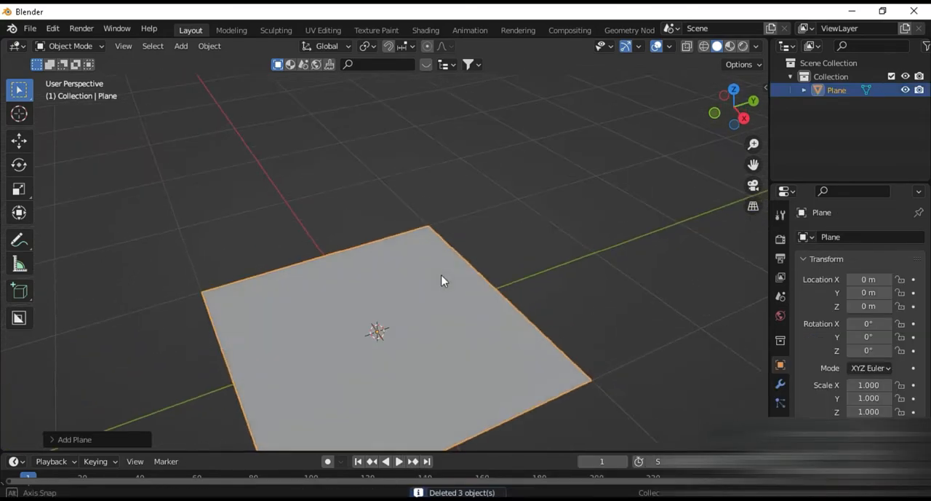
middle_click_drag(451, 323, 458, 259, "shift")
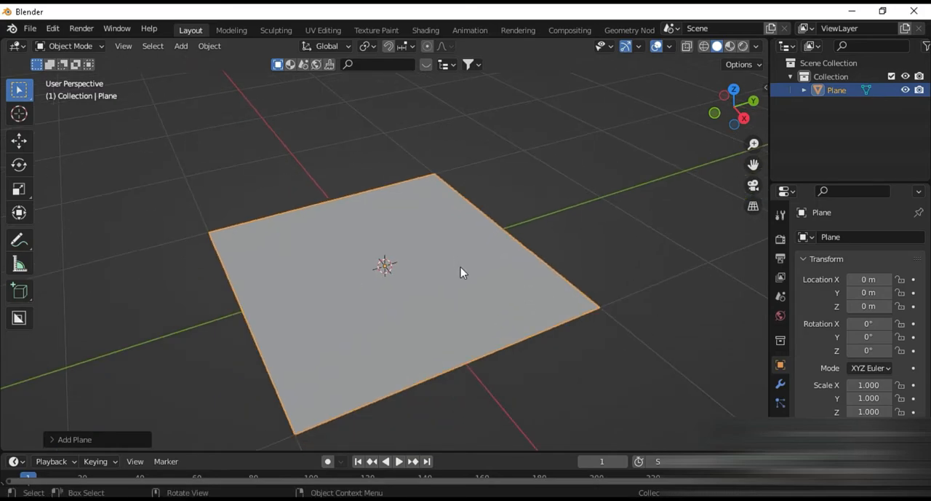
Step: Switch to the reference photo in Photos to check the tabletop shape, and return to Blender
mouse_move(675, 498)
left_click(675, 455)
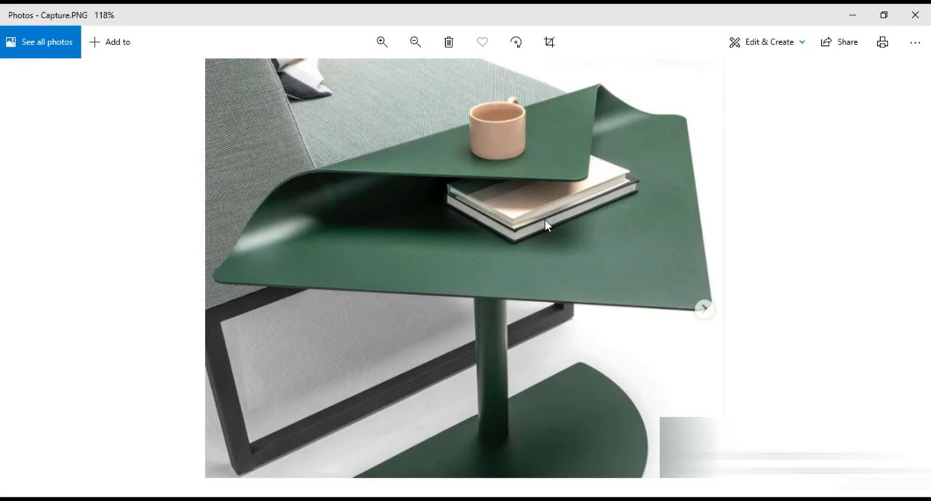
mouse_move(638, 498)
left_click(632, 449)
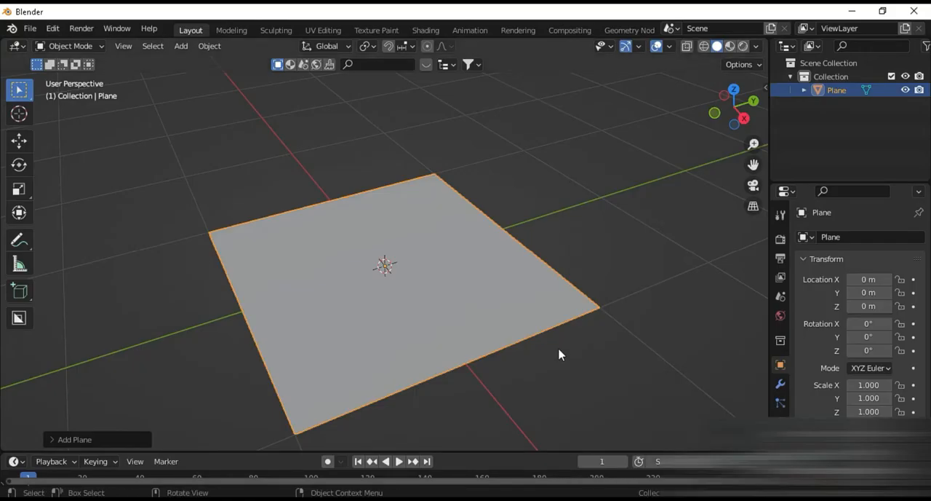
Step: Rotate the plane 45° about the Z axis and enter Edit Mode
type("rz45")
key("Return")
key("Tab")
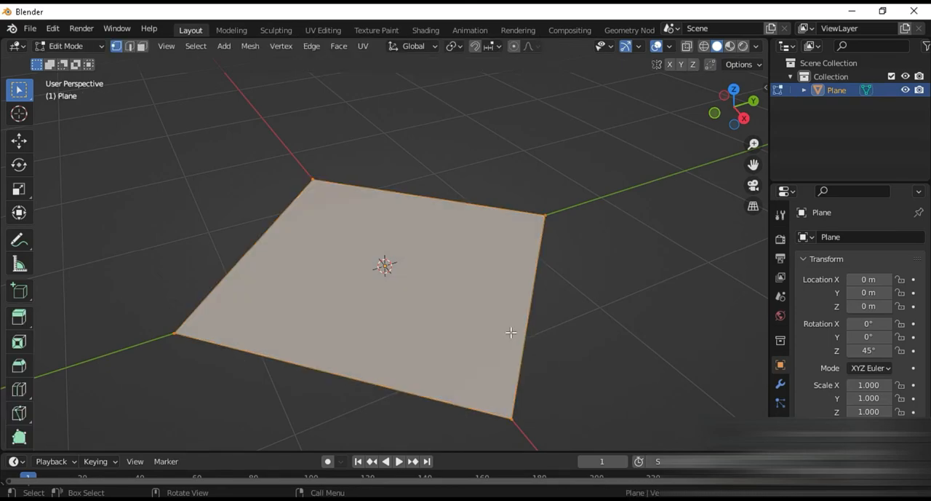
Step: Knife-cut the plane in a straight line along X, separating the corner on the positive Y side
key("k")
left_click(522, 361)
key("x")
left_click(359, 182)
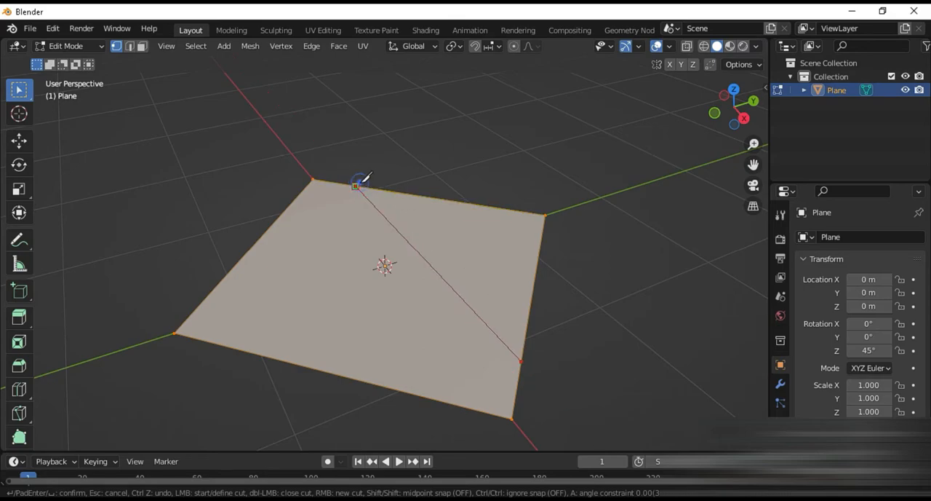
key("Return")
Step: Delete the cut-off face on the plane's positive Y side
key("3")
left_click(431, 234)
key("x")
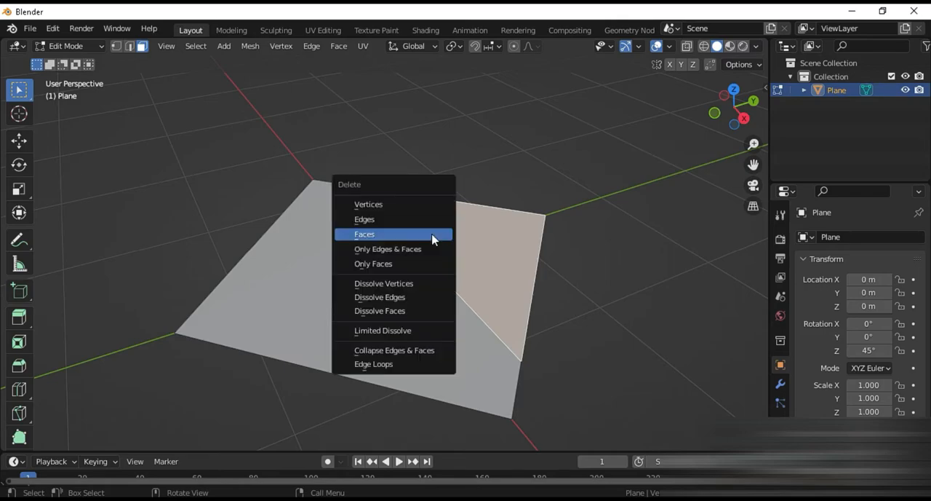
left_click(433, 234)
Step: Extrude the plane's cut edge a short distance upward along the Z axis
key("2")
left_click(431, 256)
middle_click_drag(430, 257, 439, 277)
key("e")
key("z")
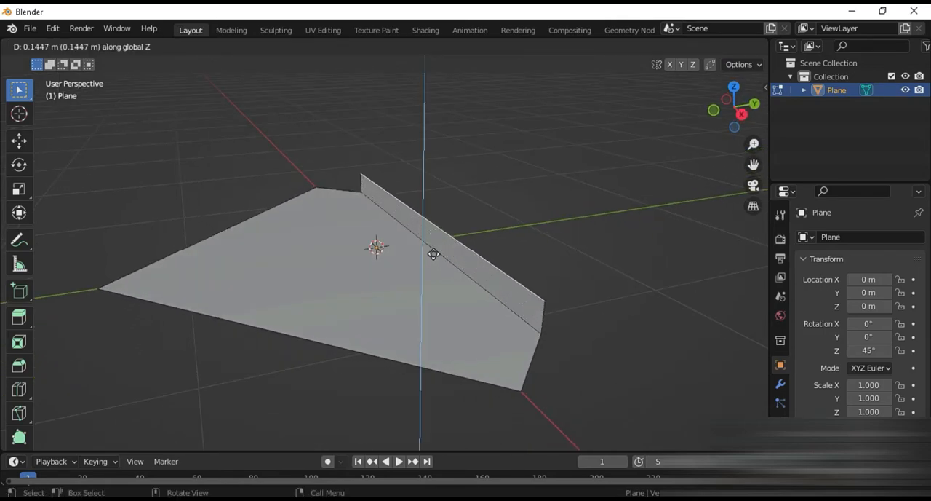
left_click(433, 248)
Step: Extrude the raised edge back over the tabletop in the negative Y direction to form the folded flap
key("e")
key("y")
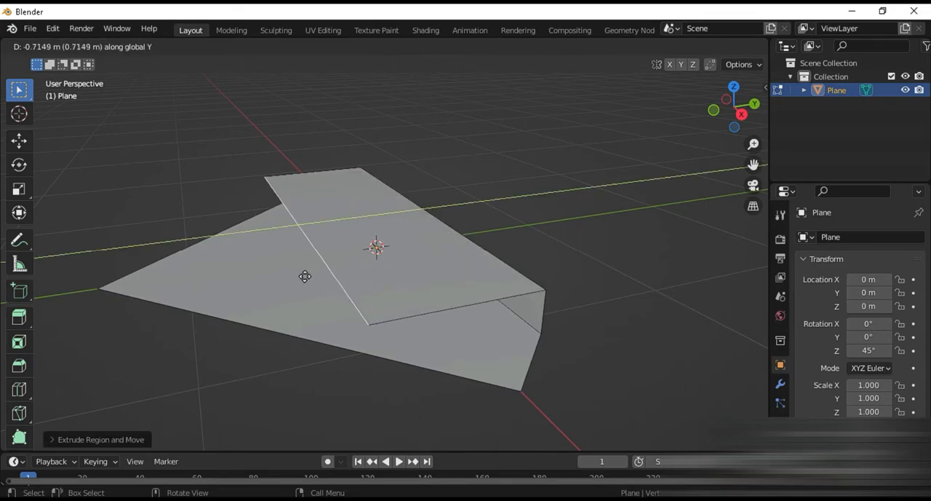
left_click(260, 291)
key("s")
key("0")
key("Return")
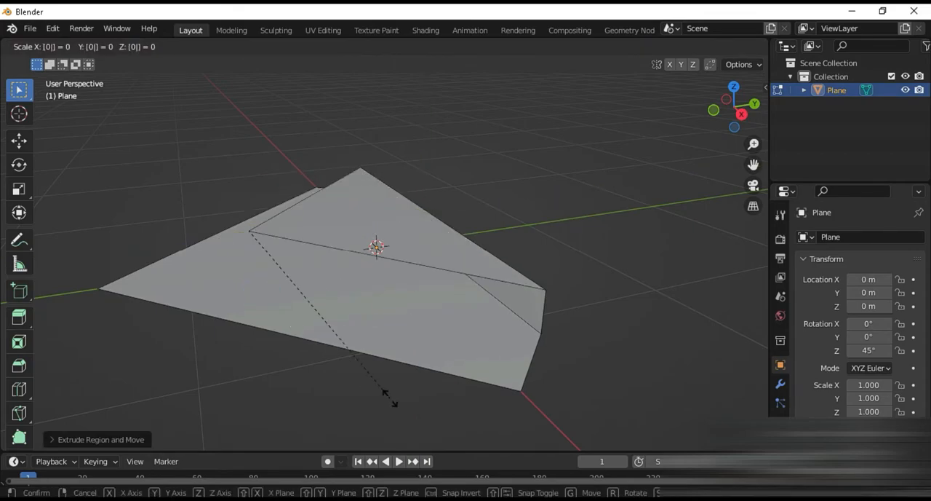
middle_click_drag(336, 334, 355, 331)
key("ctrl+z")
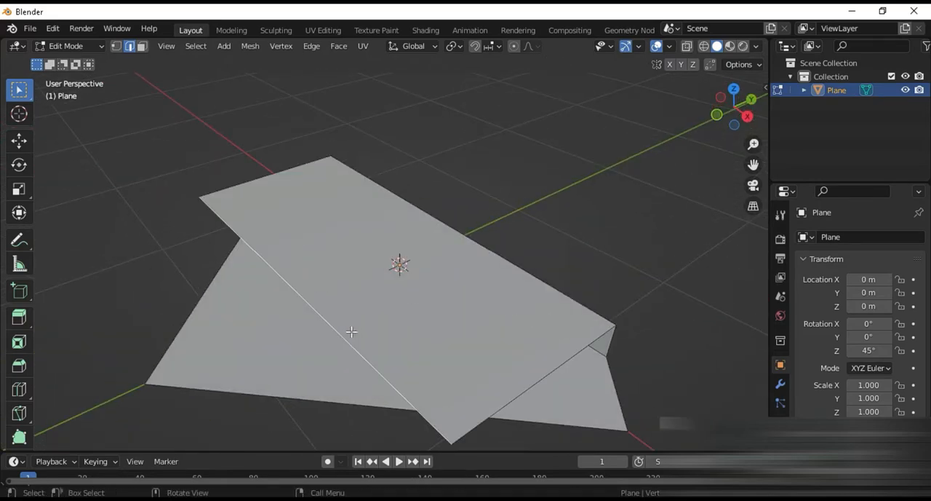
Step: Move the flap's free edge further along negative Y and scale it to 0 so it collapses to a point
key("g")
key("y")
left_click(297, 352)
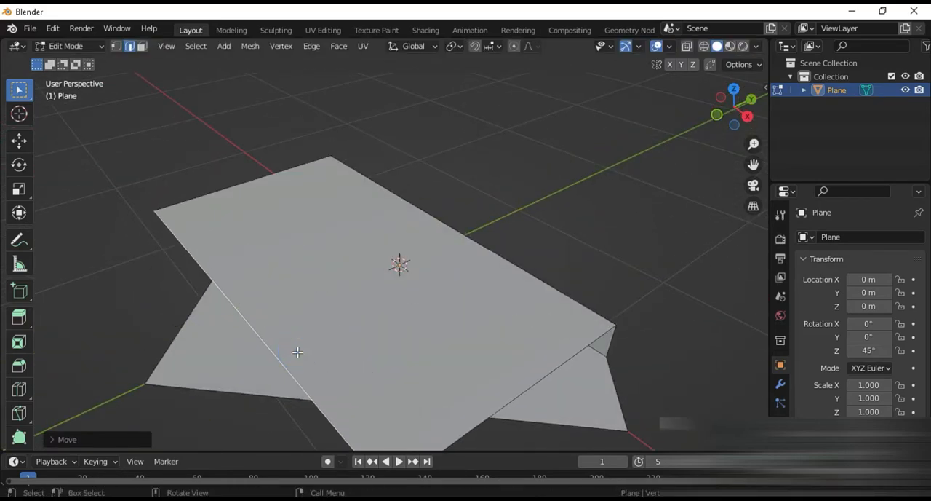
key("s")
key("0")
key("Return")
Step: Bevel the lower fold edge between tabletop and upright face with 6 segments and a width of about 0.1 m
middle_click_drag(372, 246, 519, 256)
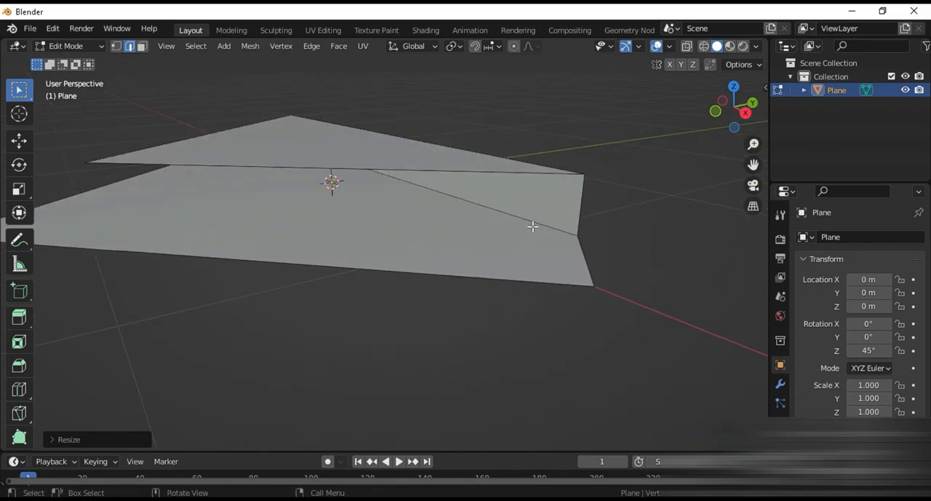
left_click(532, 222)
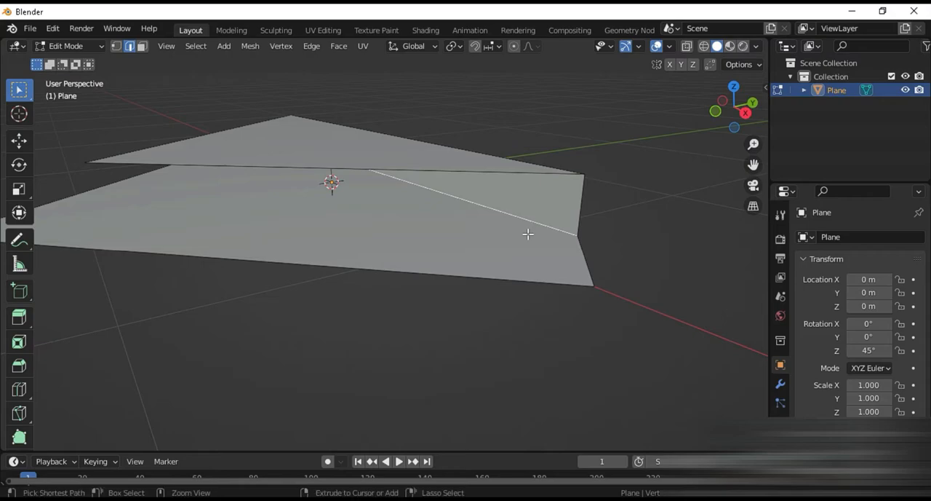
key("ctrl+b")
scroll(528, 273, "up", 5)
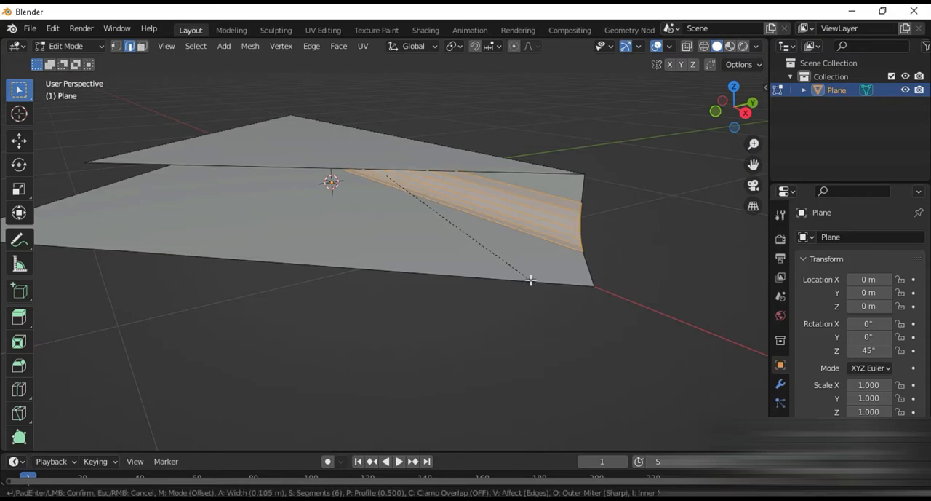
left_click(530, 275)
Step: Bevel the upper fold edge with 6 segments and a width of about 0.15 m, and return to Object Mode
middle_click_drag(531, 275, 478, 217)
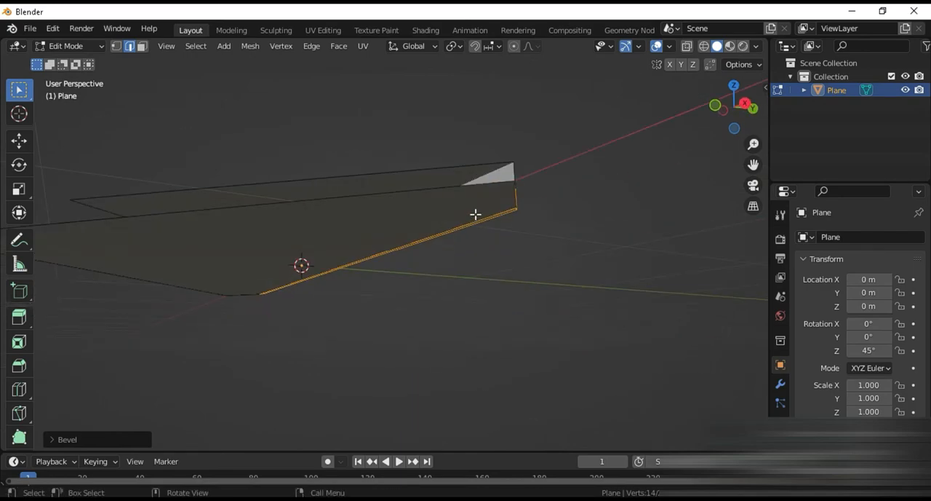
middle_click_drag(485, 177, 480, 257)
key("ctrl+b")
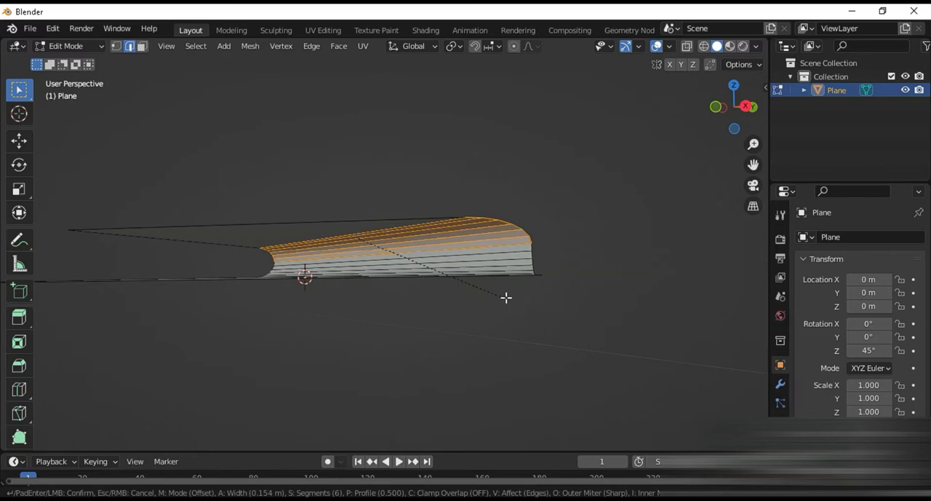
left_click(502, 284)
middle_click_drag(497, 281, 493, 343)
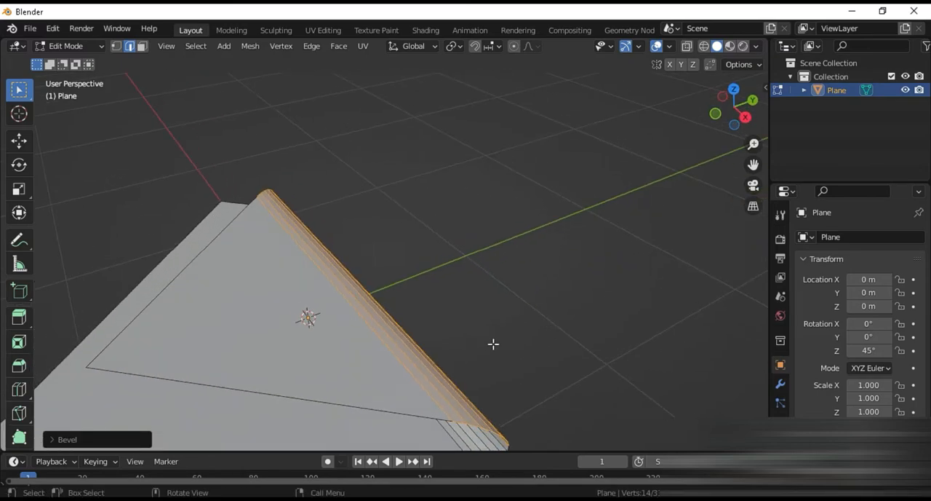
key("Tab")
middle_click_drag(432, 384, 412, 272)
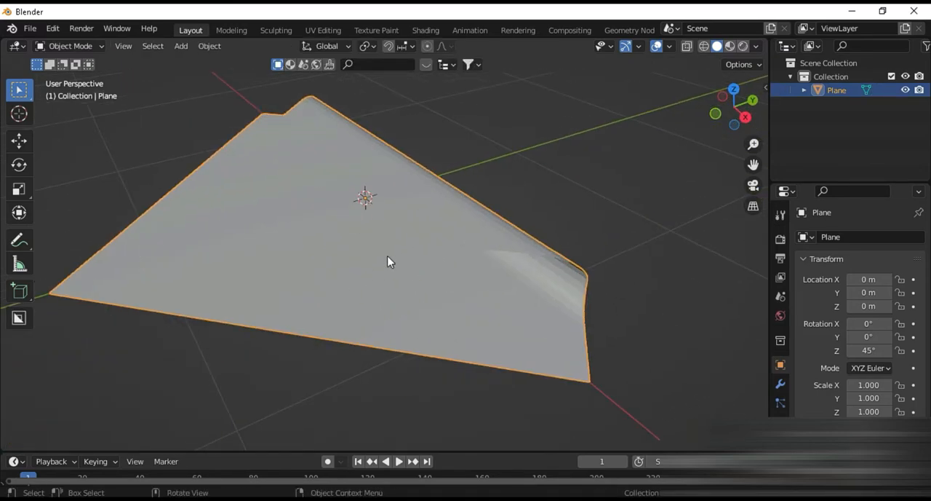
Step: Add a Solidify modifier to the folded tabletop
left_click(780, 385)
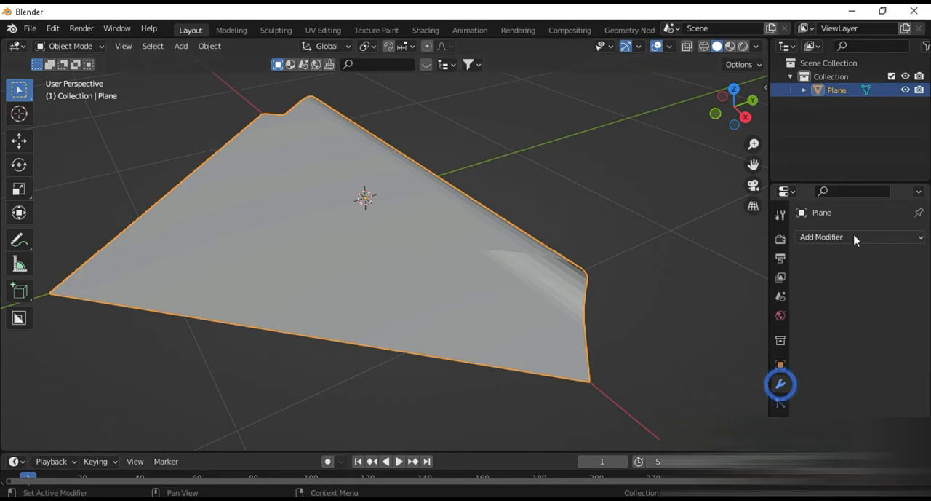
left_click(854, 238)
left_click(648, 470)
middle_click_drag(469, 314, 522, 285)
scroll(388, 276, "down", 4)
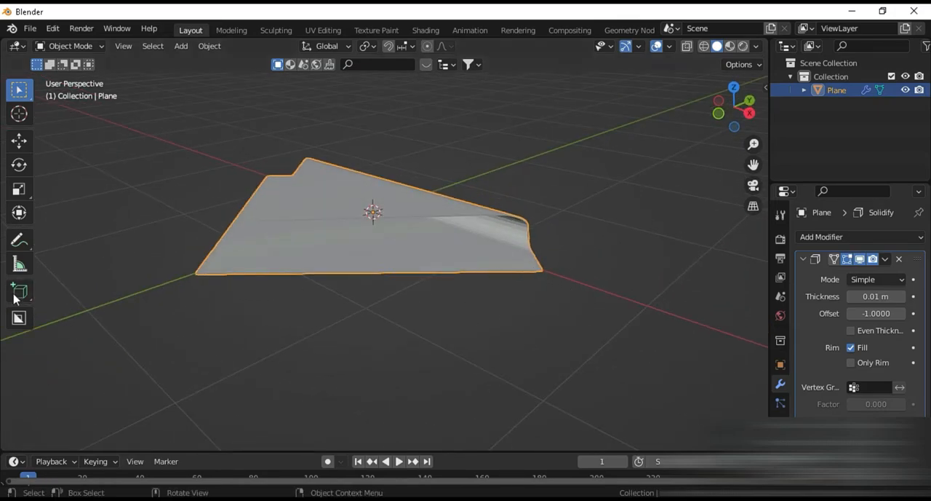
Step: Set the tabletop's Solidify thickness to 0.015 m and apply the modifier
scroll(272, 231, "up", 3)
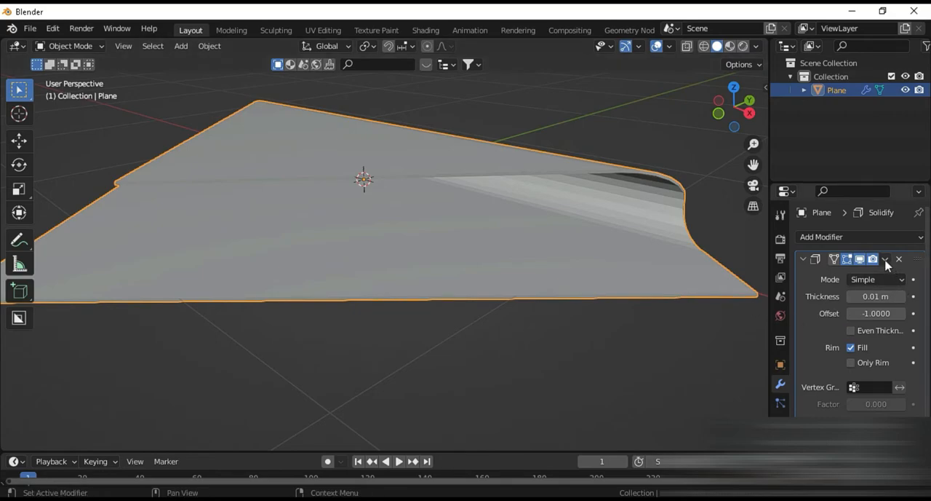
left_click(902, 296)
scroll(579, 344, "up", 1)
middle_click_drag(578, 343, 607, 325)
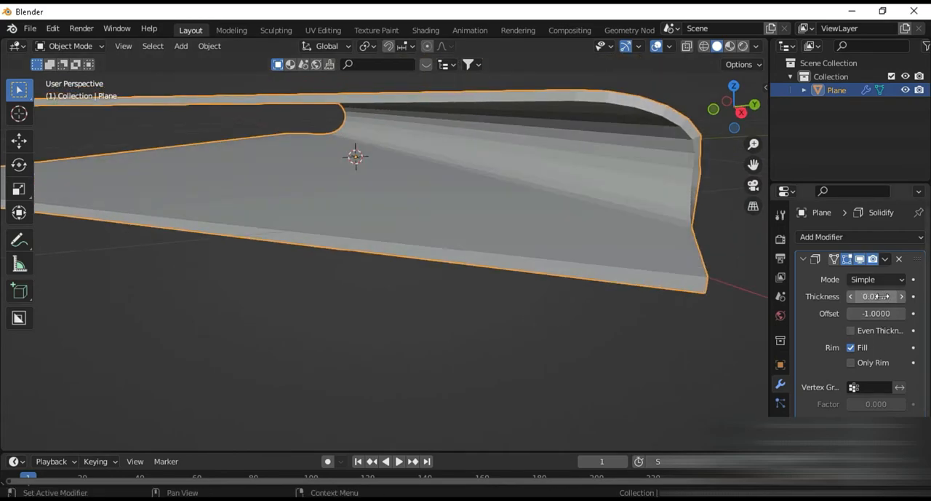
left_click(851, 297)
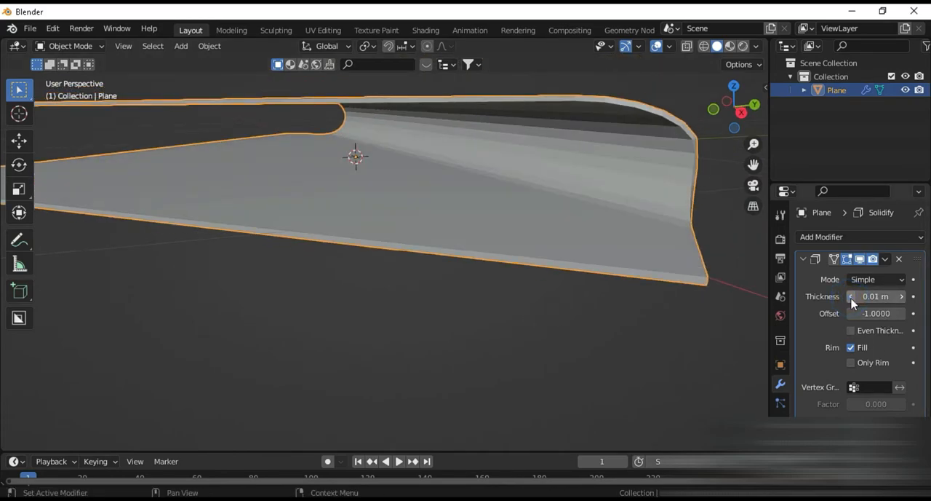
left_click(877, 296)
type("0")
key("Return")
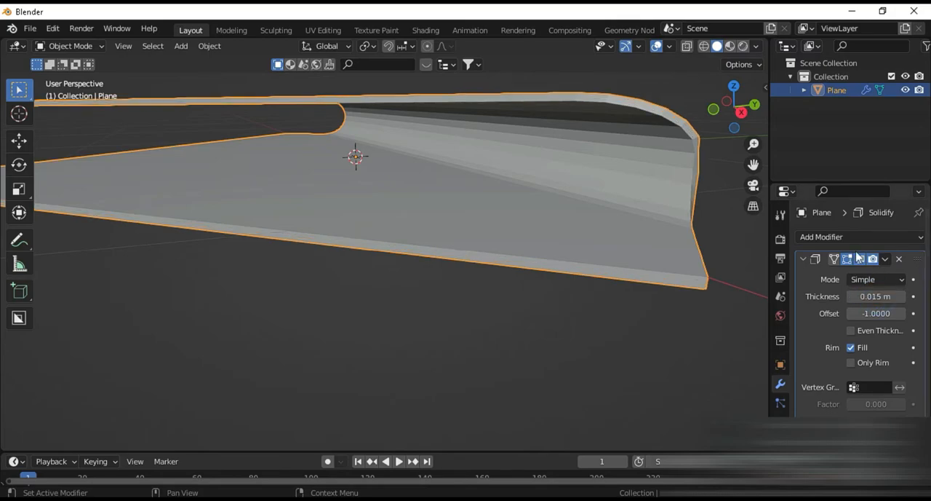
left_click(886, 258)
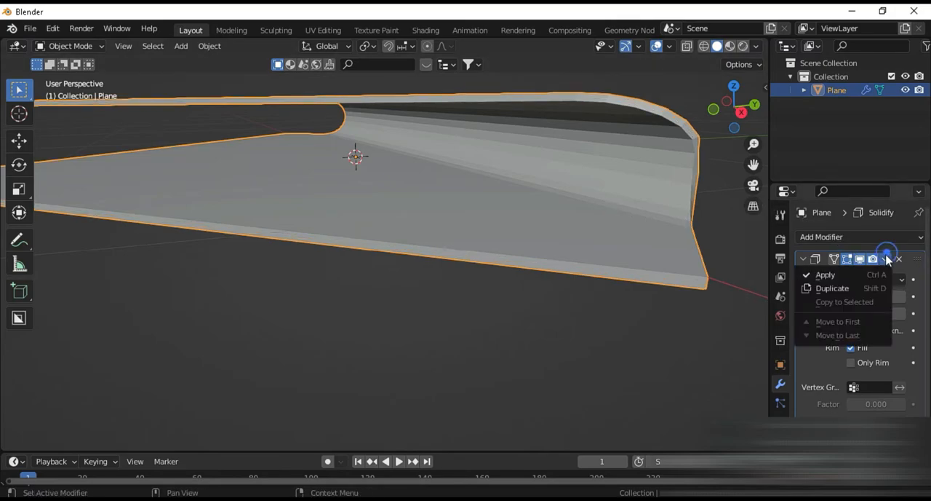
left_click(851, 273)
Step: Try to bevel the short vertical edge at the folded flap's free corner in Edit Mode
middle_click_drag(437, 222, 367, 276)
key("Tab")
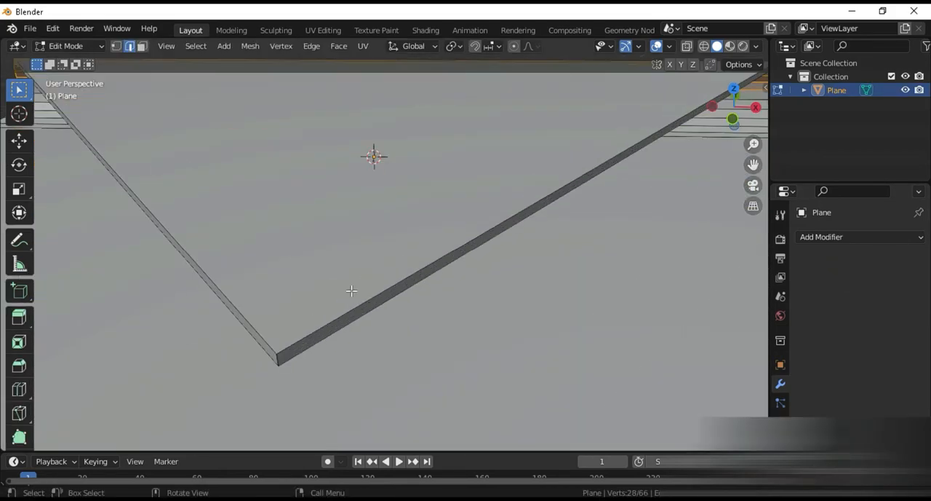
left_click(278, 357)
key("ctrl+b")
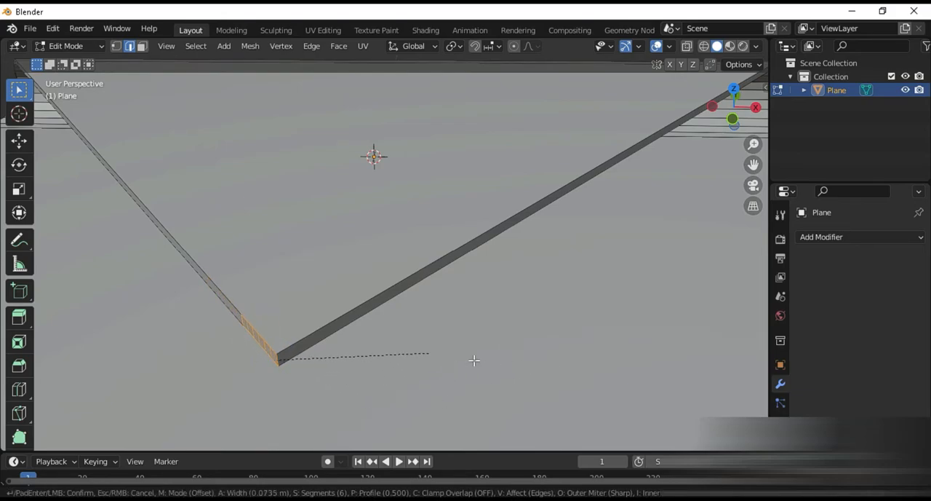
right_click(495, 369)
Step: Merge all of the tabletop's vertices by distance
scroll(481, 352, "down", 7)
middle_click_drag(480, 352, 435, 333)
scroll(436, 333, "up", 2)
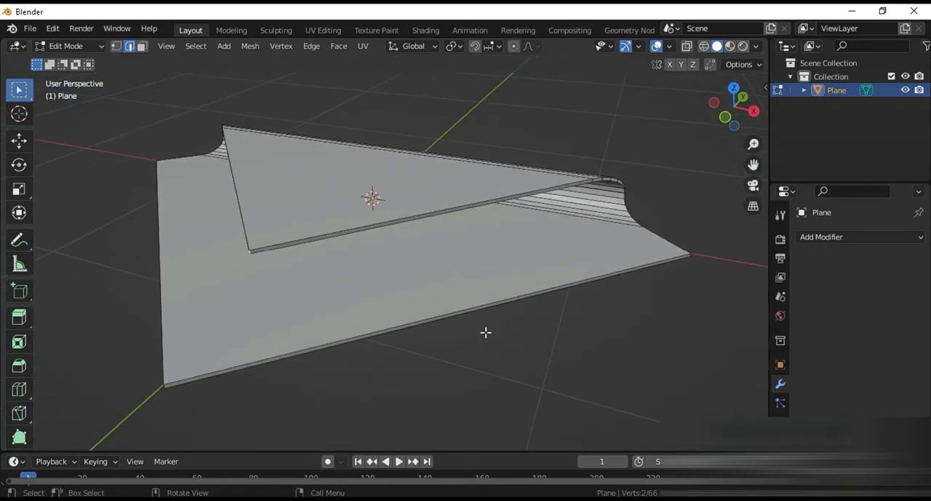
key("a")
key("m")
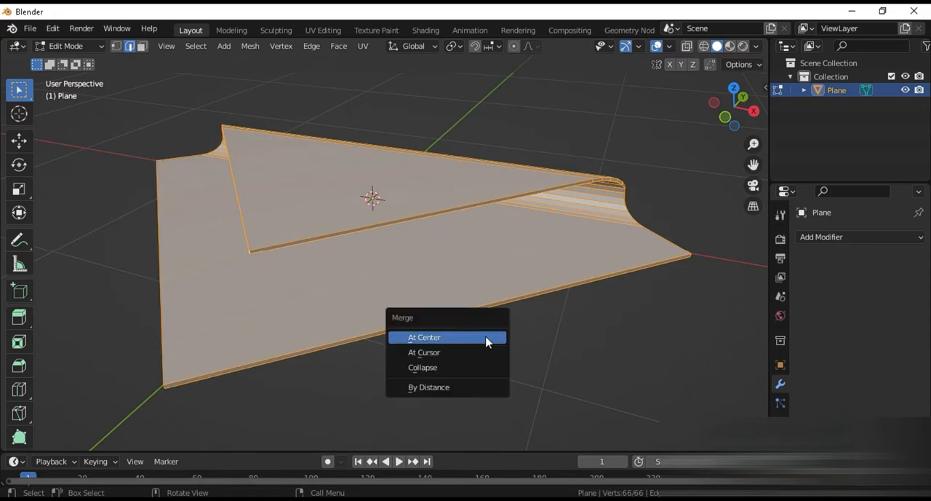
left_click(441, 387)
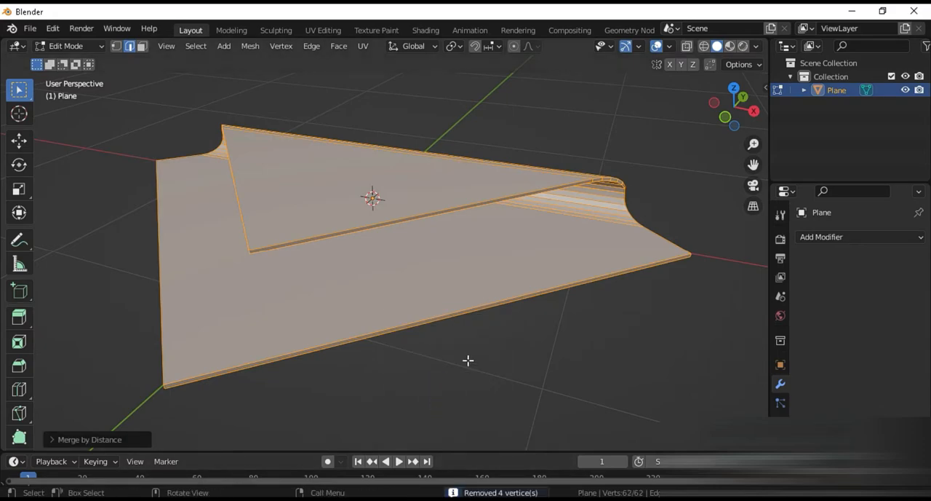
Step: Apply all transforms to the tabletop in Object Mode
key("Tab")
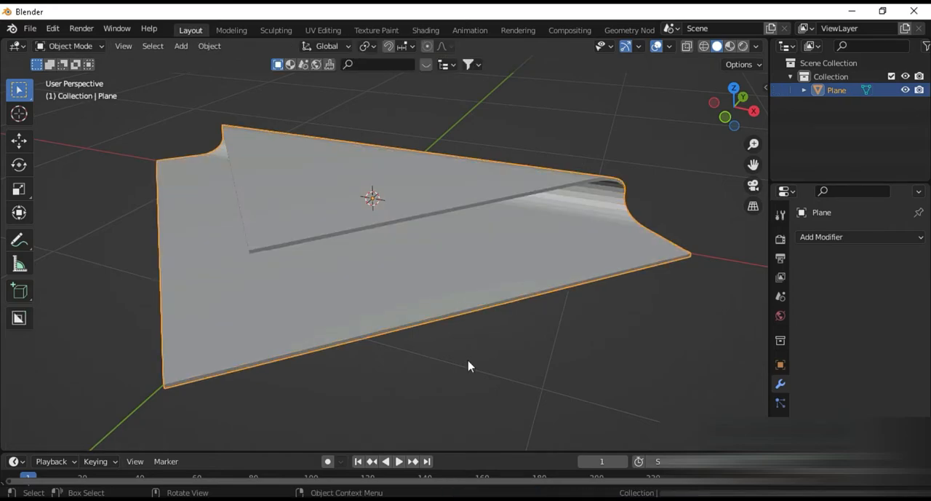
key("ctrl+a")
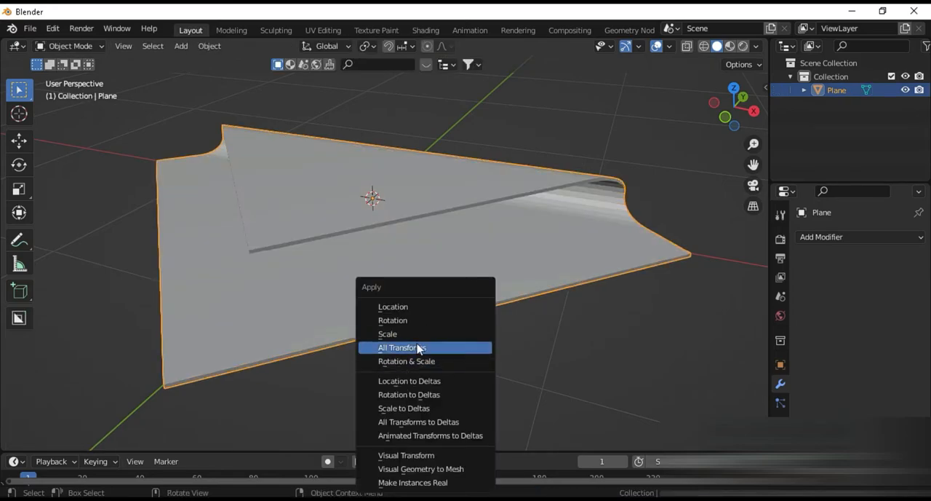
left_click(418, 347)
Step: Bevel the vertical edge at the folded flap's free corner with 10 segments and a width of about 0.07 m
key("Tab")
scroll(266, 290, "up", 6)
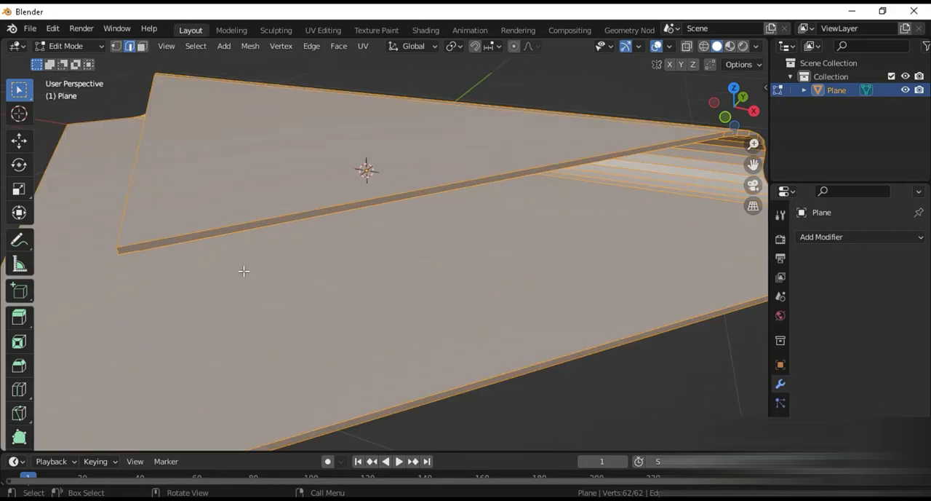
left_click(251, 197)
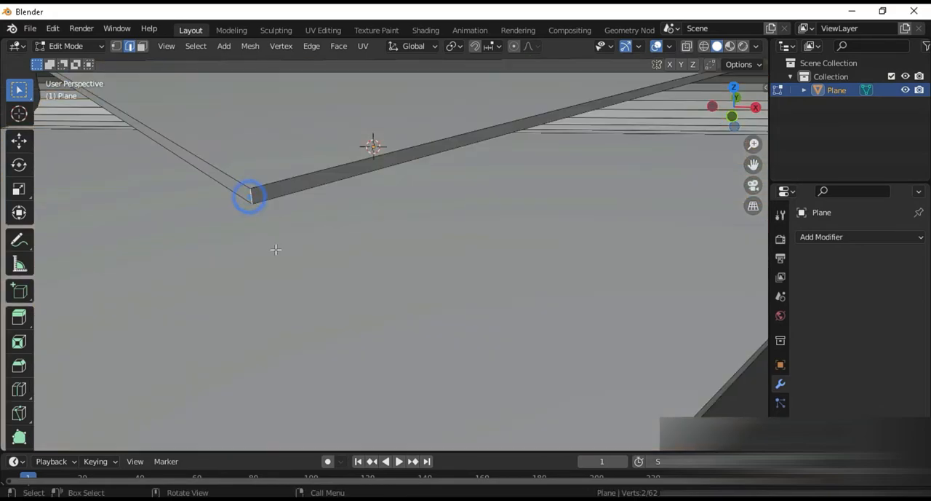
key("ctrl+b")
scroll(393, 320, "up", 5)
scroll(437, 342, "up", 4)
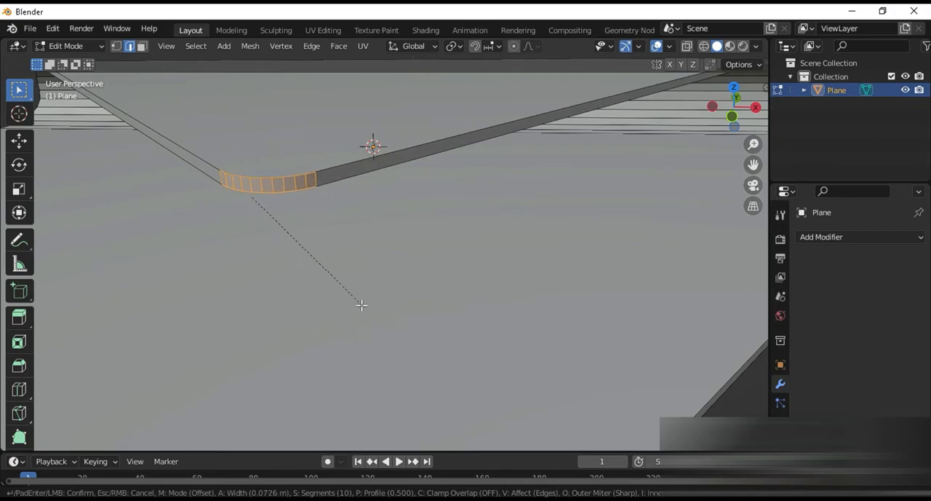
left_click(374, 318)
Step: Bevel the lower tabletop's corner edge on the positive X axis with 10 segments and a width of about 0.07 m
middle_click_drag(383, 304, 420, 360)
middle_click_drag(475, 367, 274, 298, "shift")
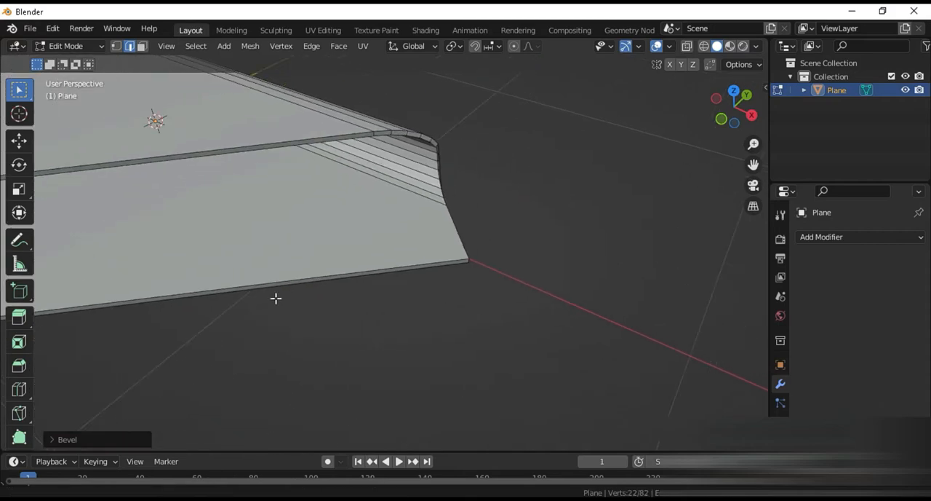
scroll(274, 298, "up", 2)
middle_click_drag(525, 313, 471, 300)
scroll(472, 300, "up", 1)
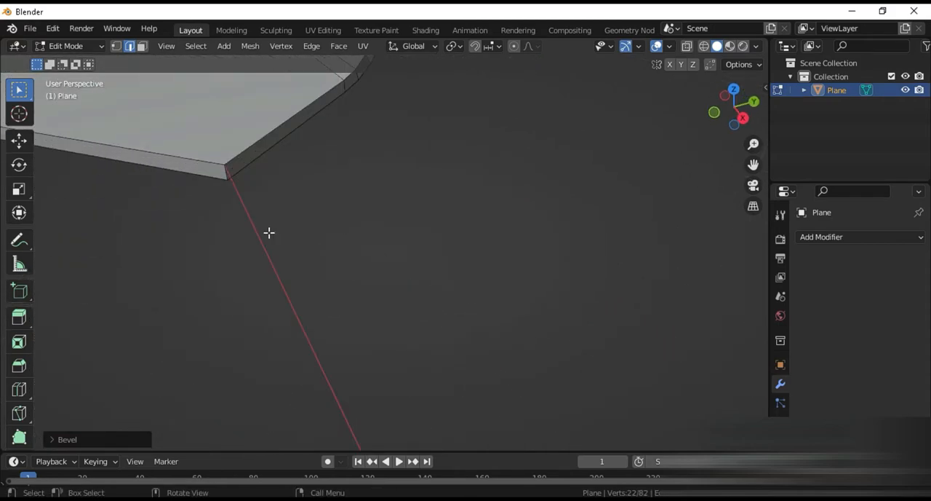
left_click(225, 171)
key("ctrl+b")
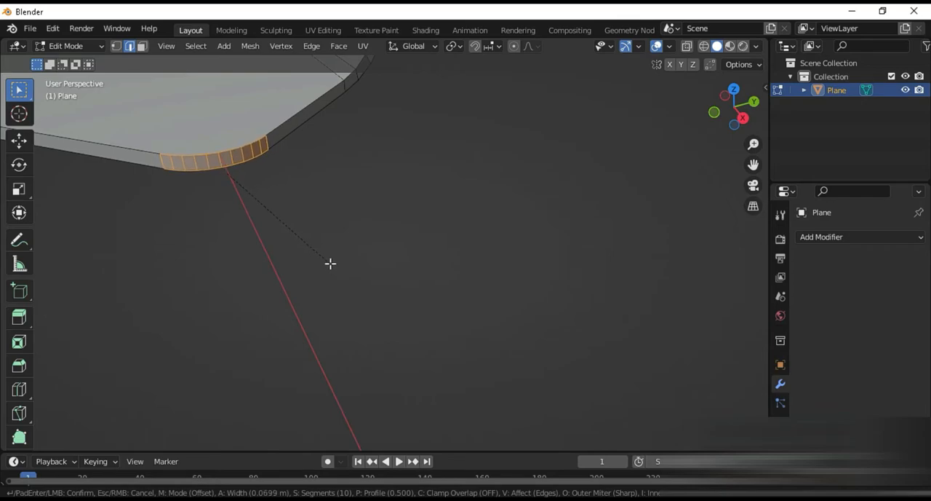
left_click(331, 265)
Step: Bevel the lower tabletop's front corner edge on the Y axis with 10 segments
middle_click_drag(332, 265, 384, 308)
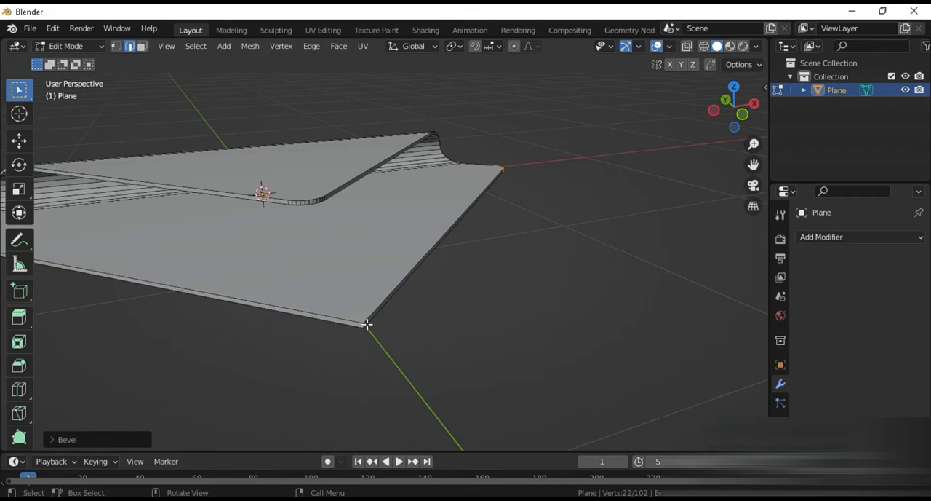
scroll(368, 324, "up", 4)
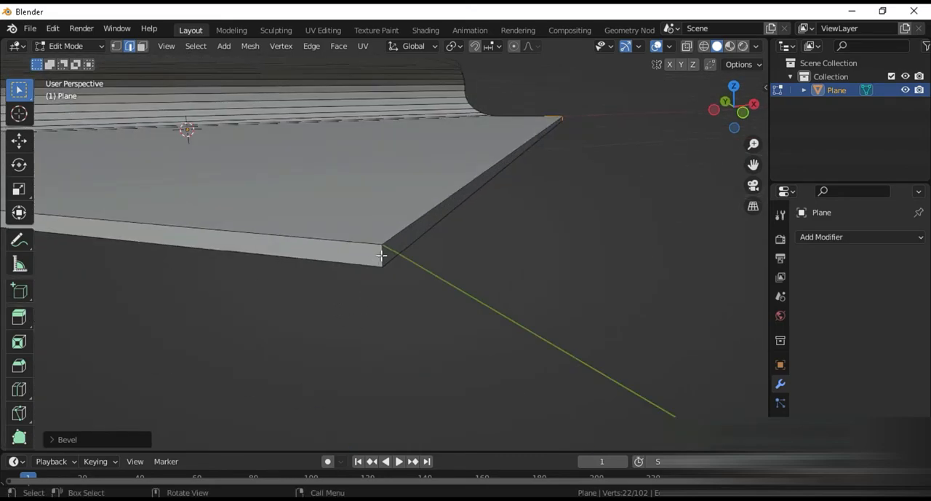
left_click(382, 256)
key("ctrl+b")
left_click(521, 376)
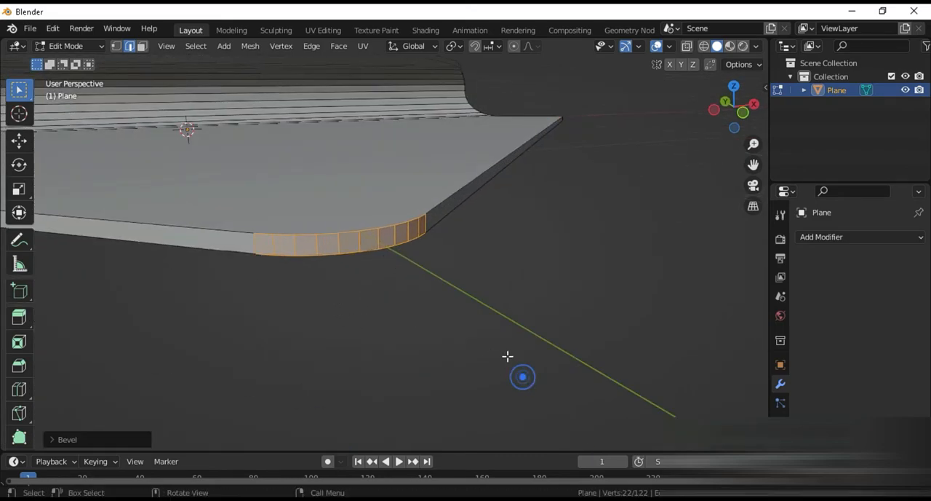
Step: Undo the front corner's bevel and bevel the same edge again with more segments for a smoother curve
scroll(510, 358, "down", 7)
middle_click_drag(510, 358, 414, 358)
middle_click_drag(337, 368, 478, 333)
scroll(477, 332, "up", 5)
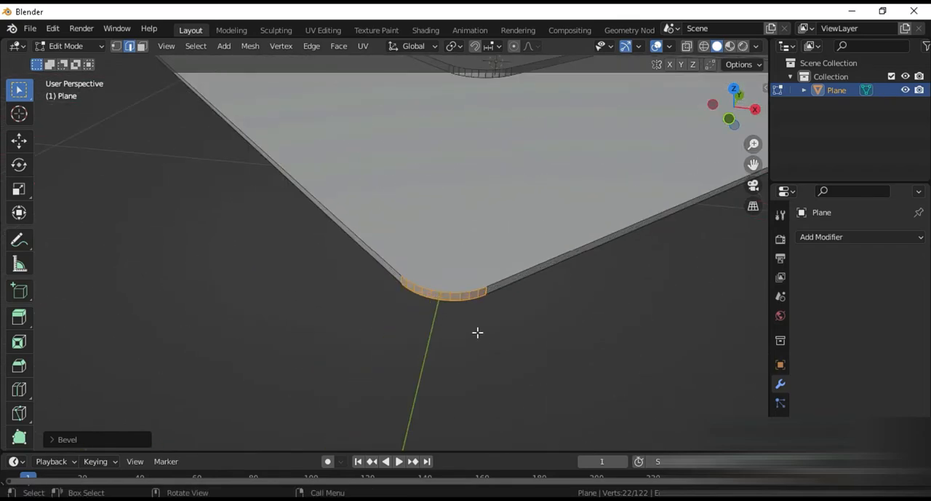
key("ctrl+z")
key("ctrl+b")
scroll(546, 370, "up", 7)
left_click(549, 374)
Step: Bevel the lower tabletop's remaining corner edge on the negative X axis with 25 segments and a width of about 0.13 m
middle_click_drag(333, 235, 269, 245)
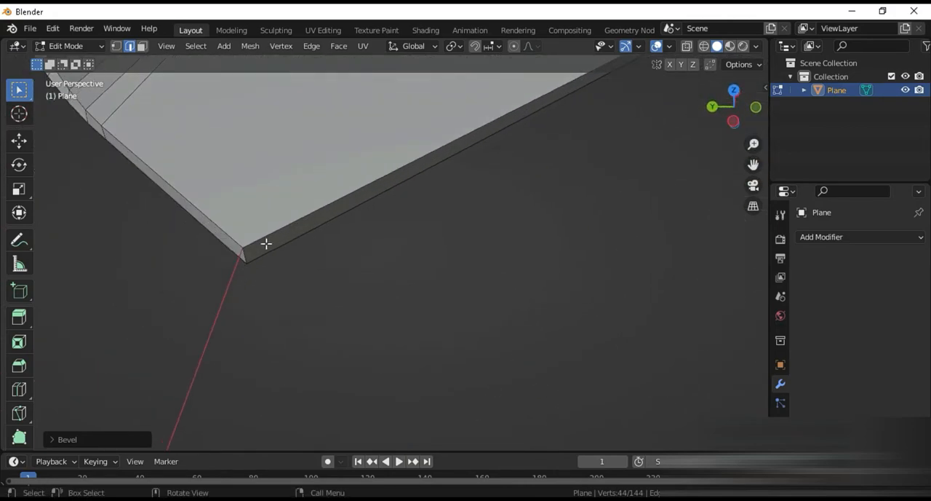
left_click(246, 253)
key("ctrl+b")
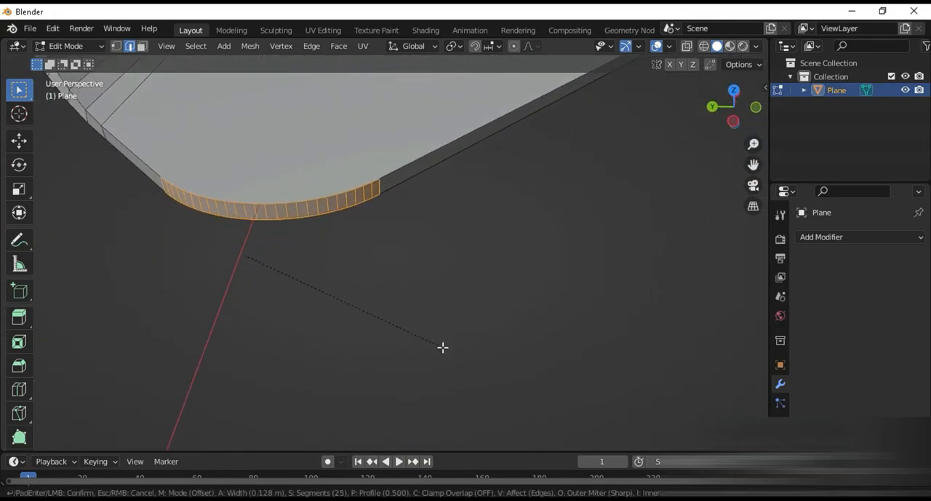
left_click(443, 346)
Step: Return to Object Mode and raise the tabletop along the Z axis to make room for the base
scroll(444, 347, "down", 5)
middle_click_drag(453, 325, 271, 310)
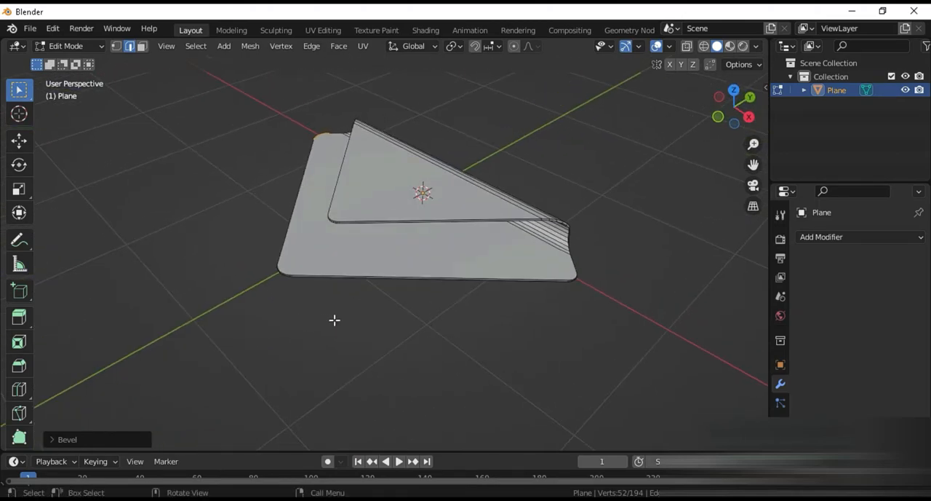
key("Tab")
key("g")
key("z")
left_click(439, 139)
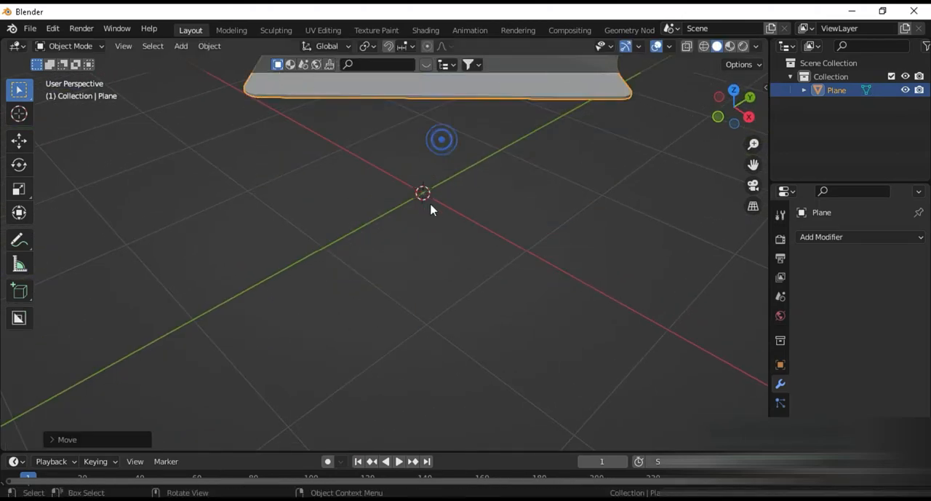
middle_click_drag(434, 235, 426, 293)
scroll(425, 293, "up", 2)
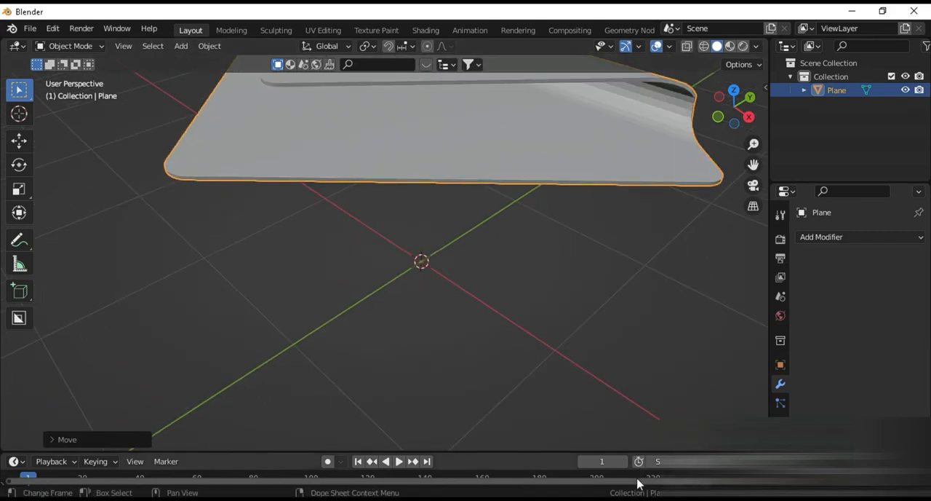
Step: Check the table's base in the reference image in Photos, and in Blender add a mesh circle at the origin and resize it
mouse_move(638, 480)
left_click(616, 431)
scroll(611, 408, "down", 3)
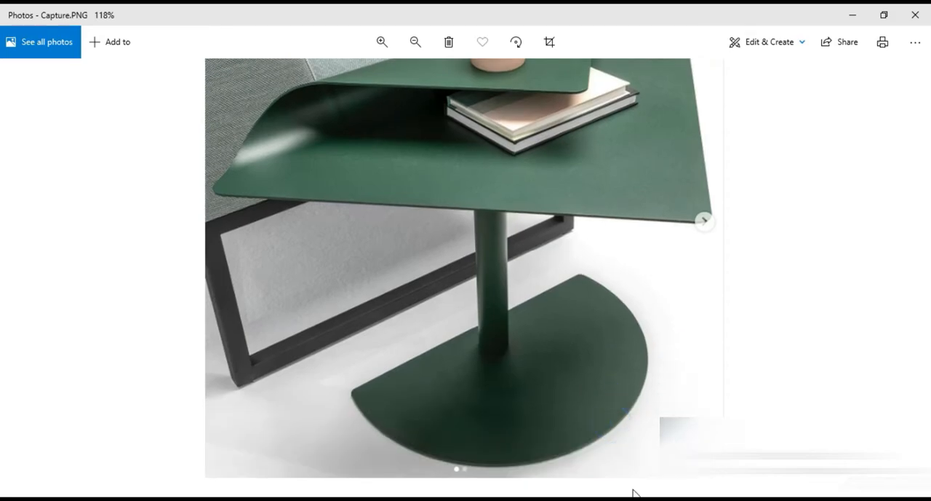
left_click(640, 491)
mouse_move(484, 222)
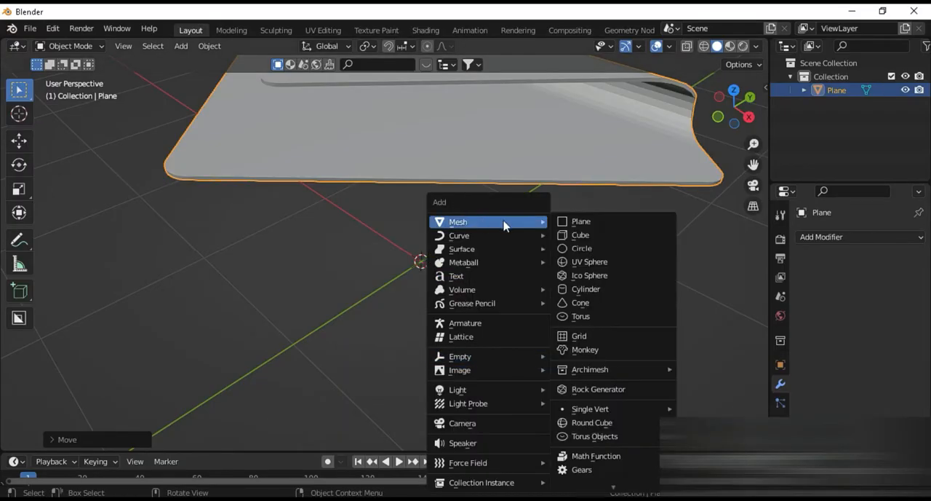
left_click(590, 248)
key("s")
left_click(582, 336)
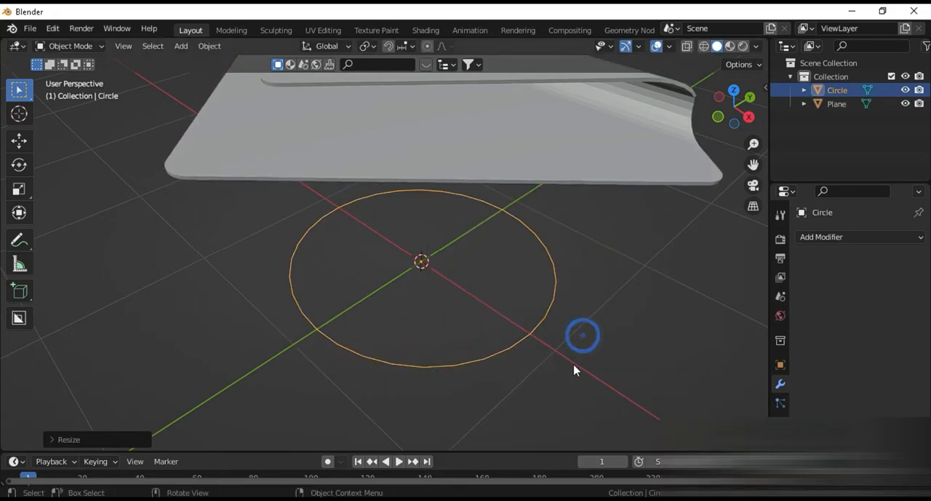
Step: Delete the 13 vertices on the circle's positive Y side, keeping slightly more than half as an open arc
scroll(572, 365, "up", 3)
key("Tab")
key("1")
middle_click_drag(570, 356, 505, 318)
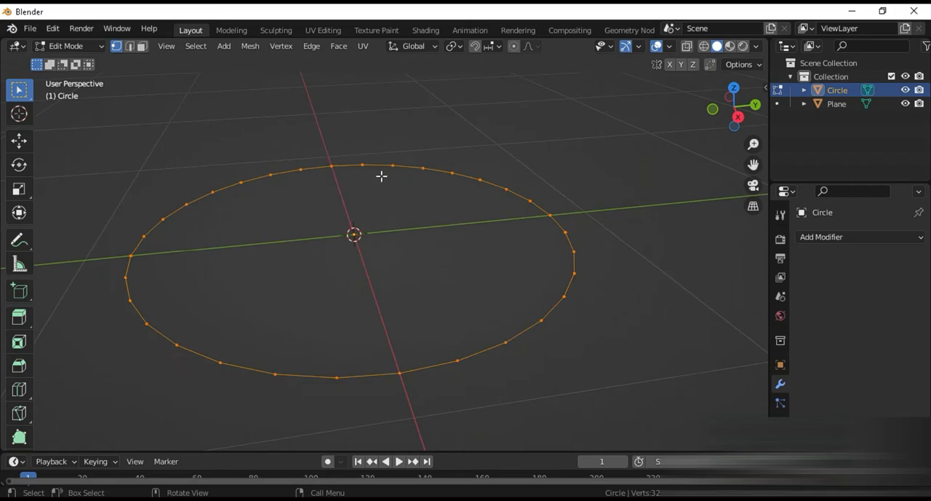
left_click_drag(391, 143, 585, 349)
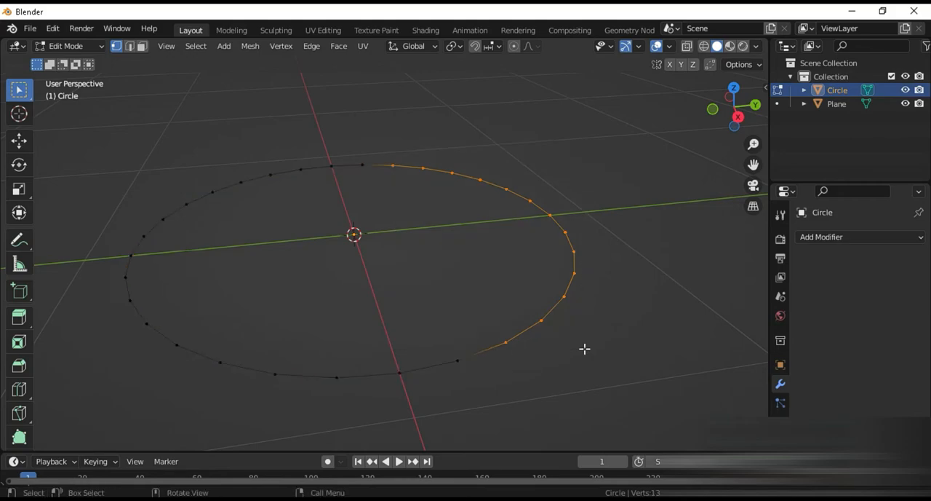
key("x")
left_click(570, 327)
Step: Fill the open arc with a face to form the half-round base plate, and return to Object Mode
key("Tab")
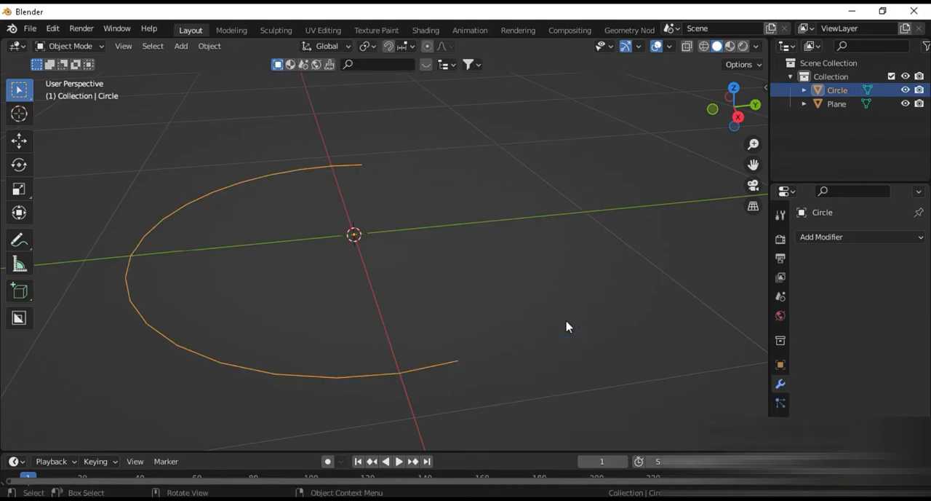
key("Tab")
key("a")
key("f")
key("Tab")
Step: Add a Solidify modifier to the half-round base plate
middle_click_drag(441, 323, 510, 309)
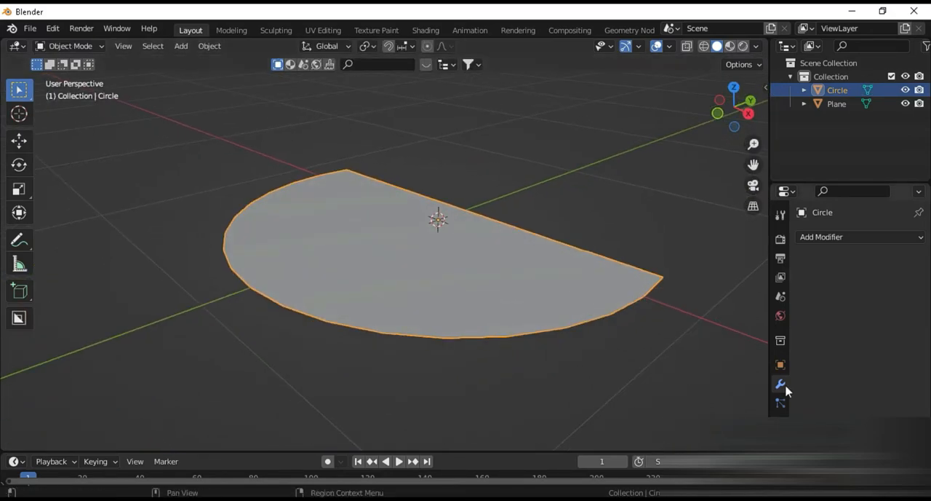
left_click(820, 238)
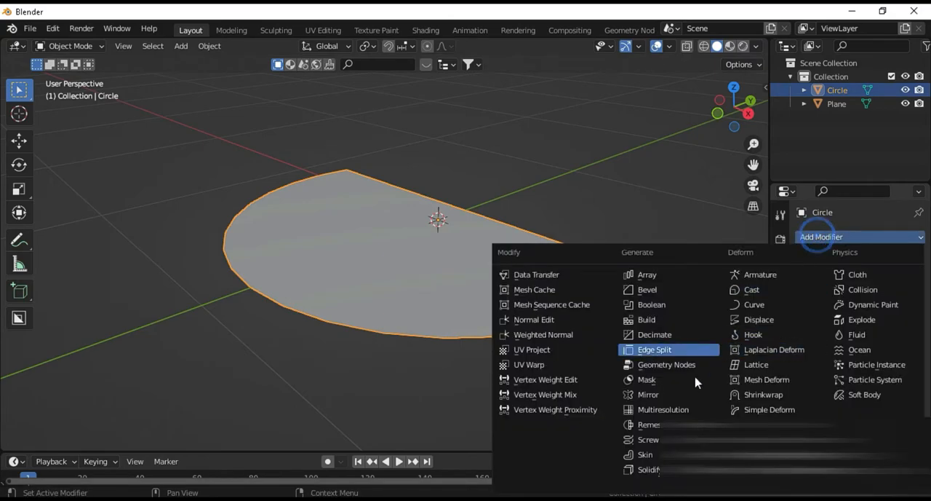
left_click(655, 472)
scroll(565, 364, "up", 2)
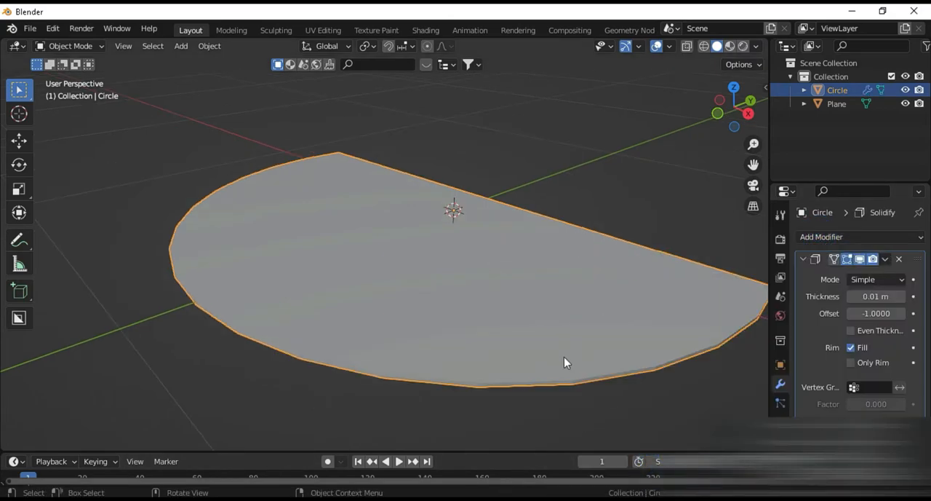
middle_click_drag(557, 364, 527, 347)
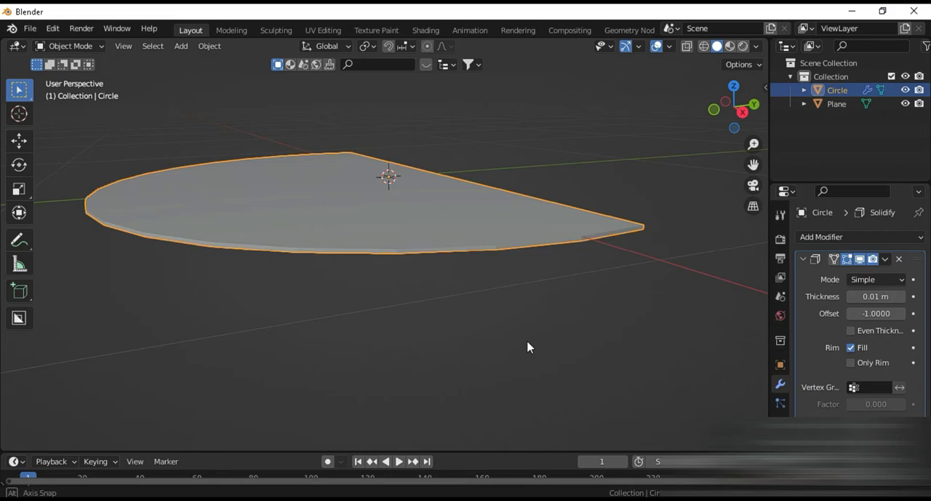
Step: Set the base plate's Solidify thickness to -0.02 m and inspect the plate
left_click(902, 297)
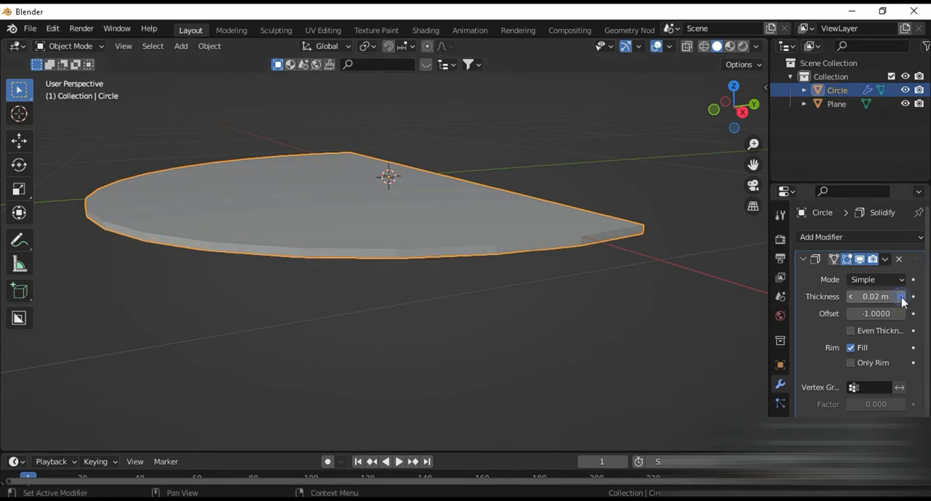
left_click(852, 298)
left_click(852, 298)
left_click(852, 298)
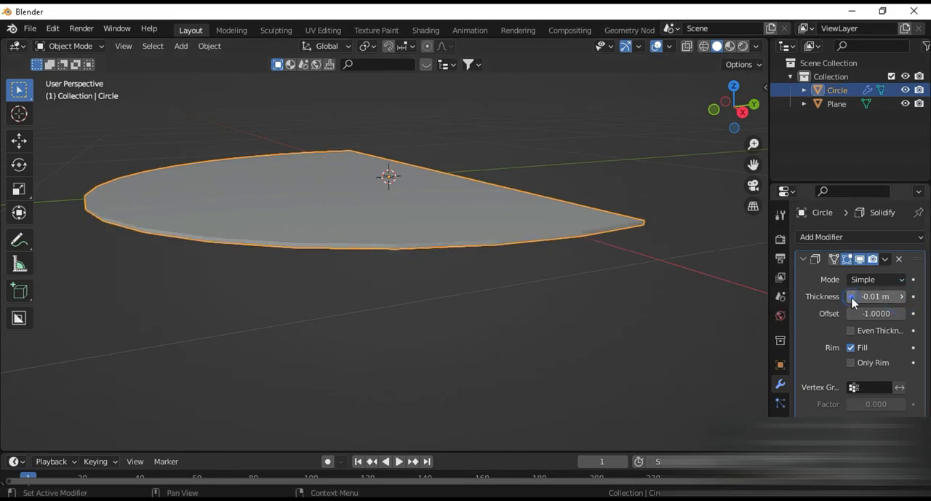
left_click(852, 297)
left_click(852, 297)
left_click(901, 297)
key("Tab")
middle_click_drag(483, 284, 487, 303)
key("Tab")
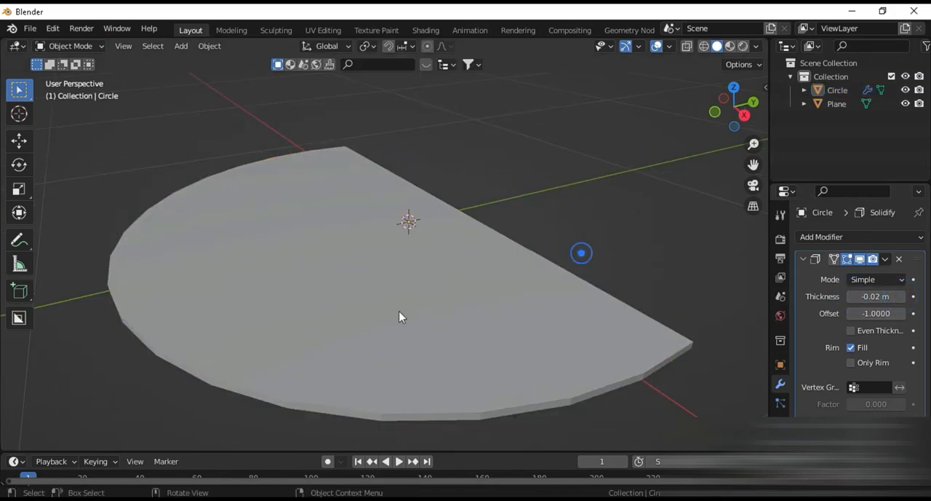
Step: Add a cylinder mesh at the centre of the half-round base plate and scale it down uniformly
key("shift+a")
mouse_move(382, 221)
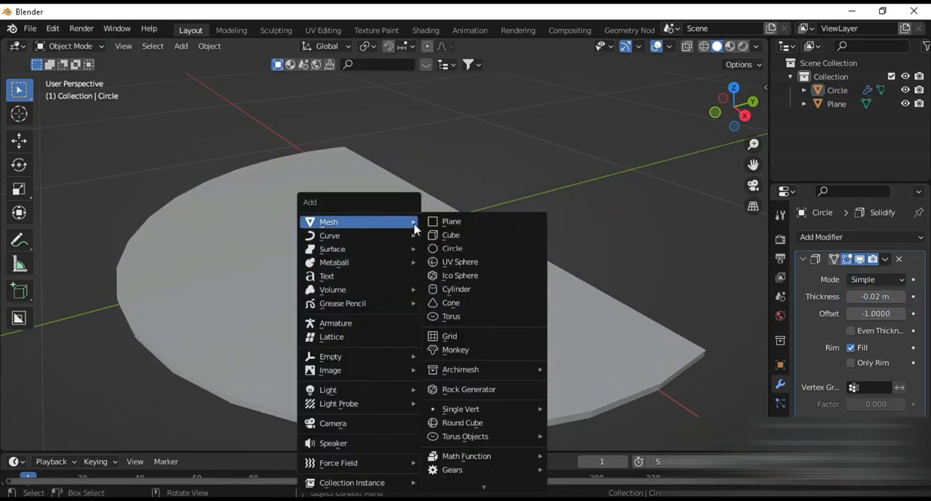
left_click(471, 290)
key("s")
left_click(440, 289)
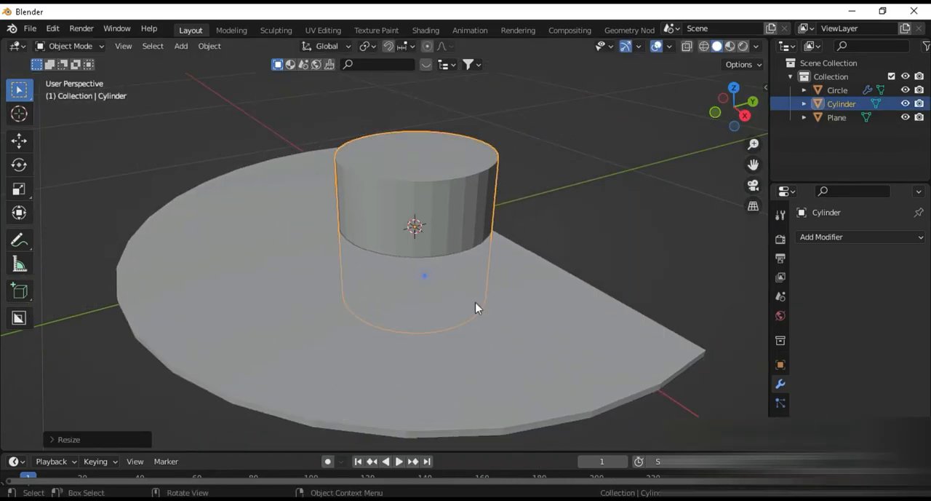
Step: Stretch the cylinder along Z and narrow it in X and Y to form a thin pole
key("s")
key("z")
left_click(564, 411)
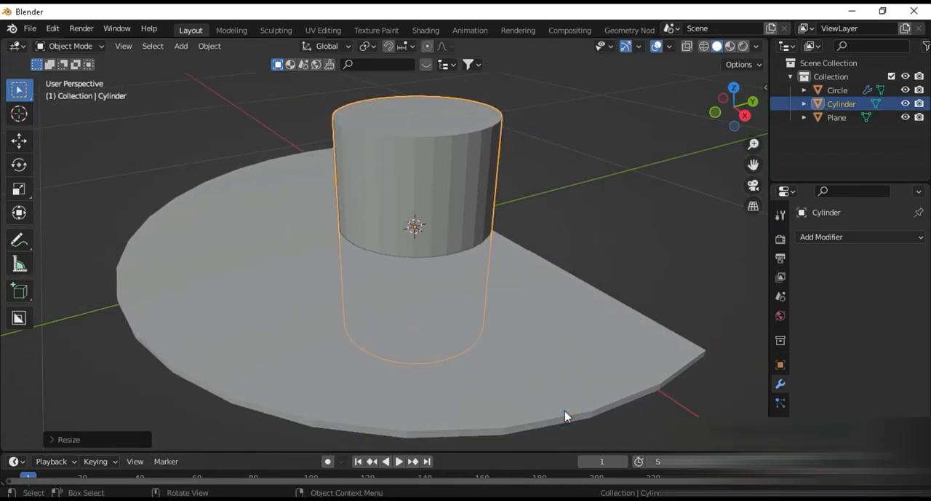
key("s")
key("shift+z")
left_click(418, 276)
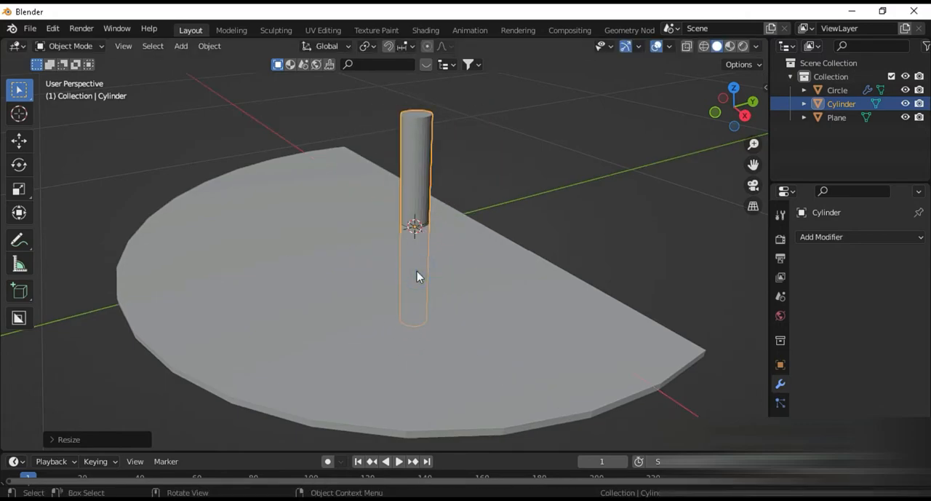
Step: Raise the pole along Z above the base plate and scale it up uniformly
key("g")
key("z")
left_click(430, 149)
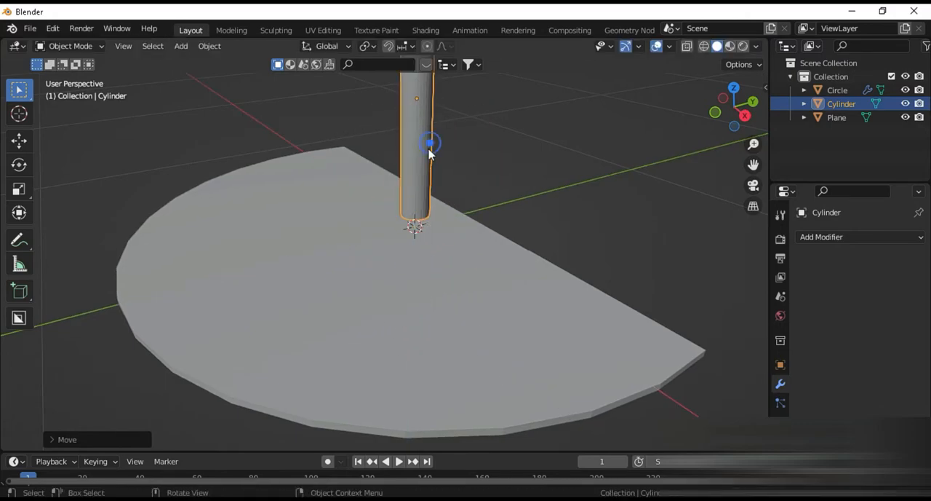
scroll(435, 178, "down", 4)
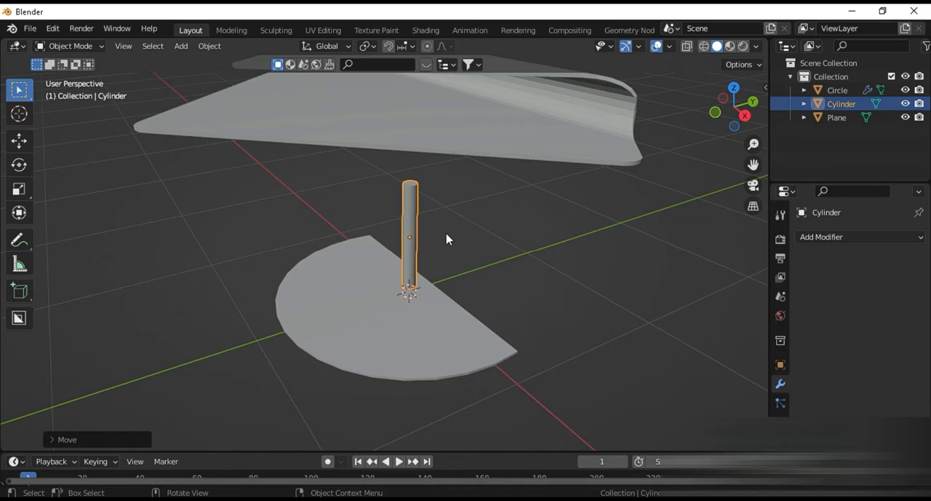
key("s")
left_click(474, 233)
middle_click_drag(474, 235, 504, 263)
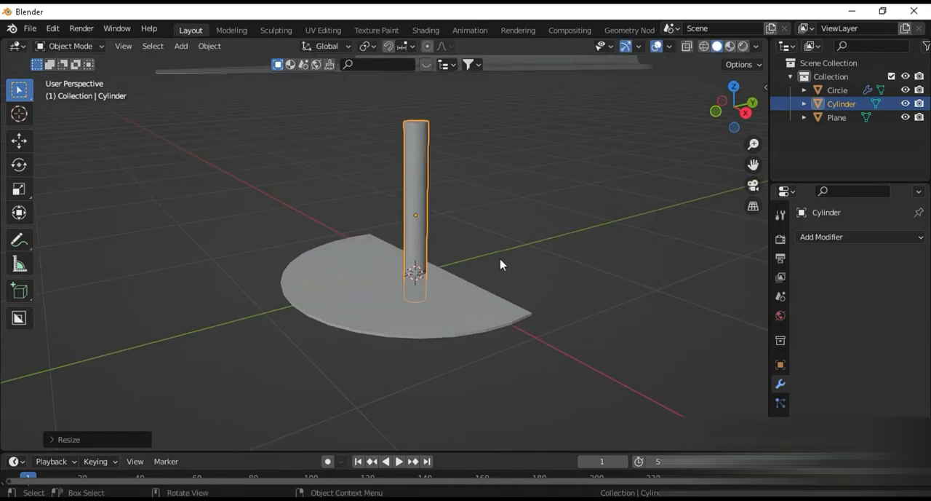
key("shift+z")
right_click(528, 305)
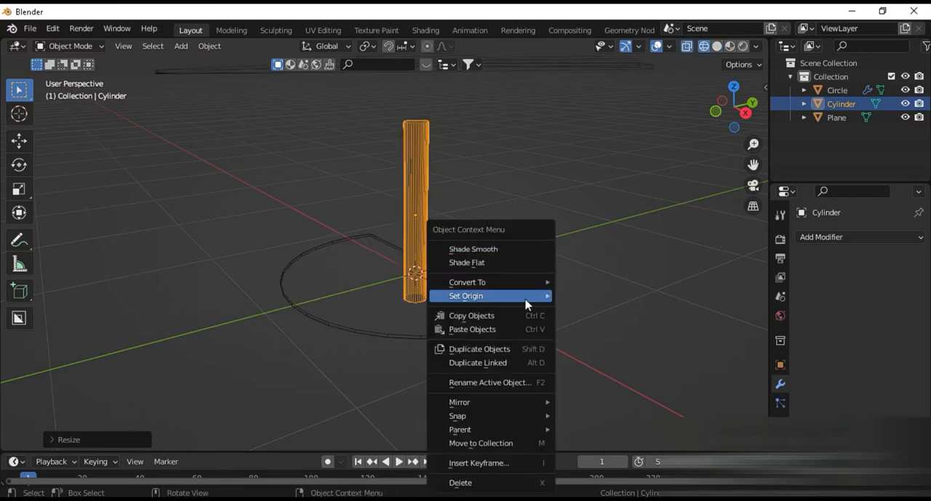
left_click(629, 203)
key("shift+z")
left_click(423, 235)
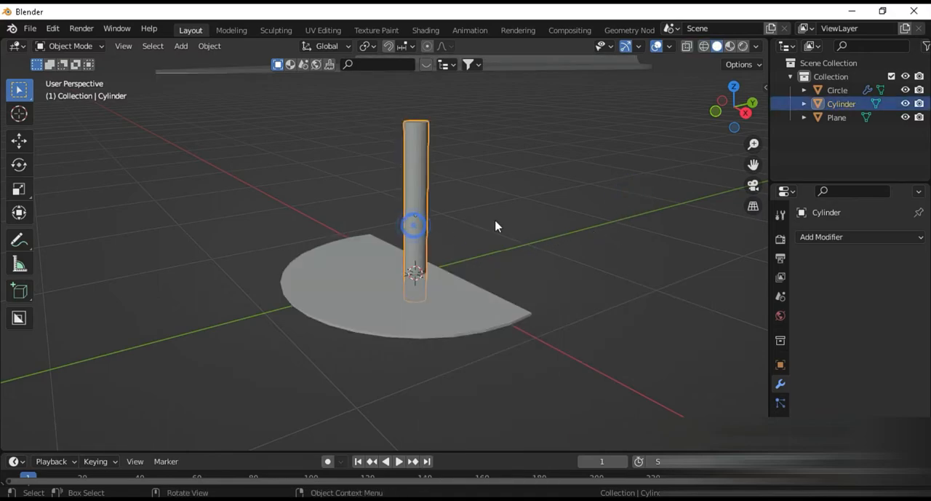
Step: Stretch the pole along Z so that it is long enough to reach the folded tabletop
key("s")
key("z")
left_click(514, 271)
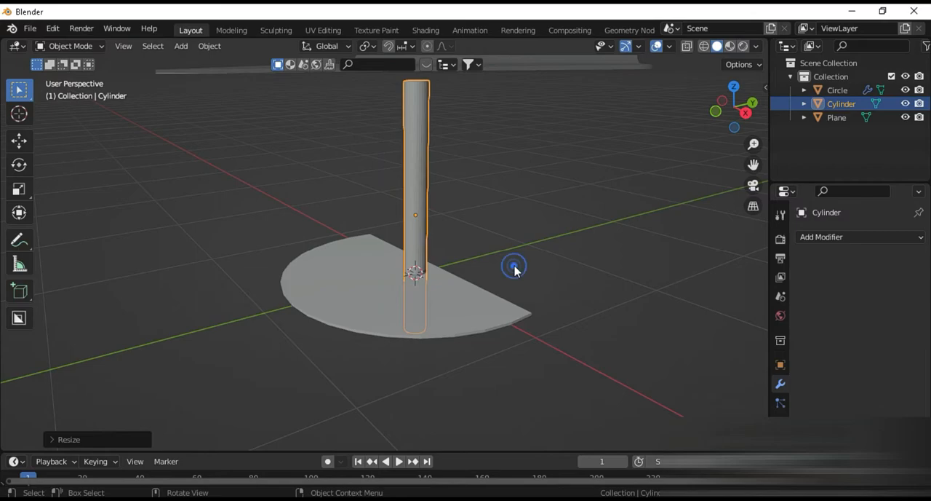
scroll(514, 265, "down", 3)
right_click(514, 280)
left_click(497, 249)
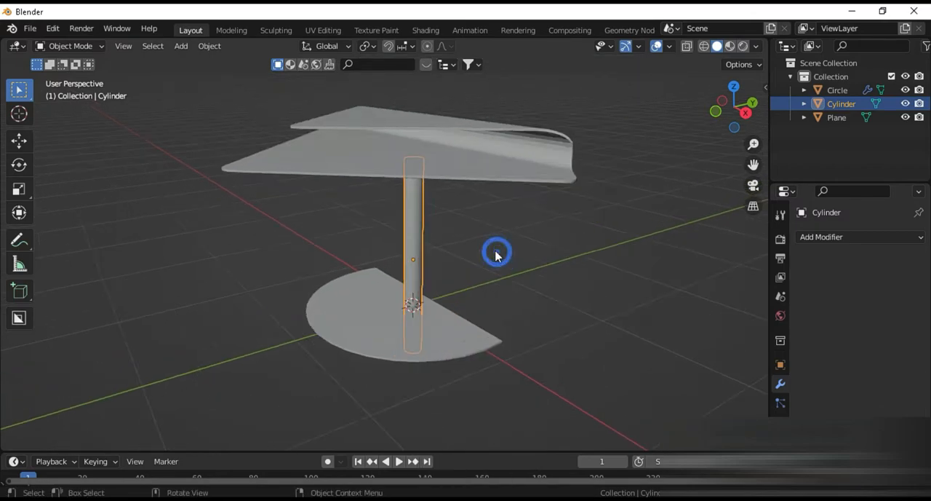
Step: Raise the pole along Z until its lower end rests on the base plate
scroll(497, 254, "up", 3)
key("g")
key("z")
left_click(501, 180)
scroll(487, 202, "down", 4)
scroll(470, 223, "up", 4)
middle_click_drag(474, 230, 485, 284, "shift")
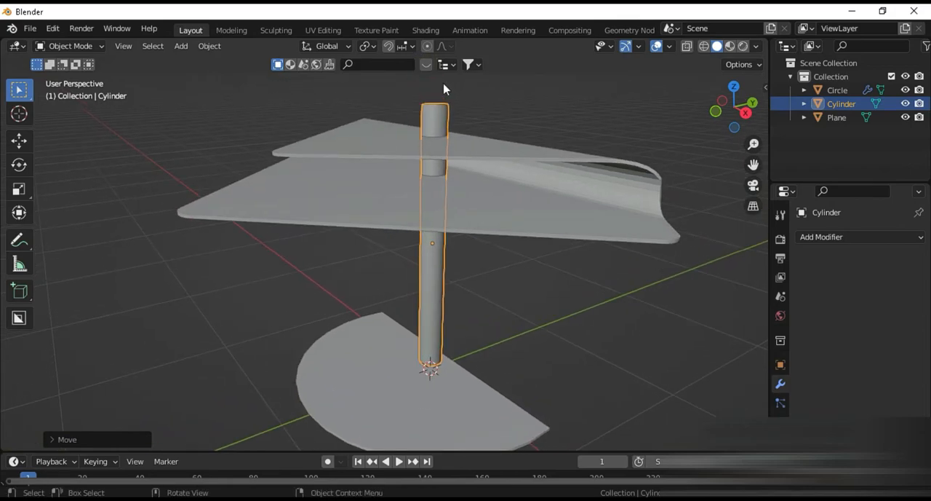
Step: Set snapping to Face and turn it on
left_click(413, 46)
left_click(364, 126)
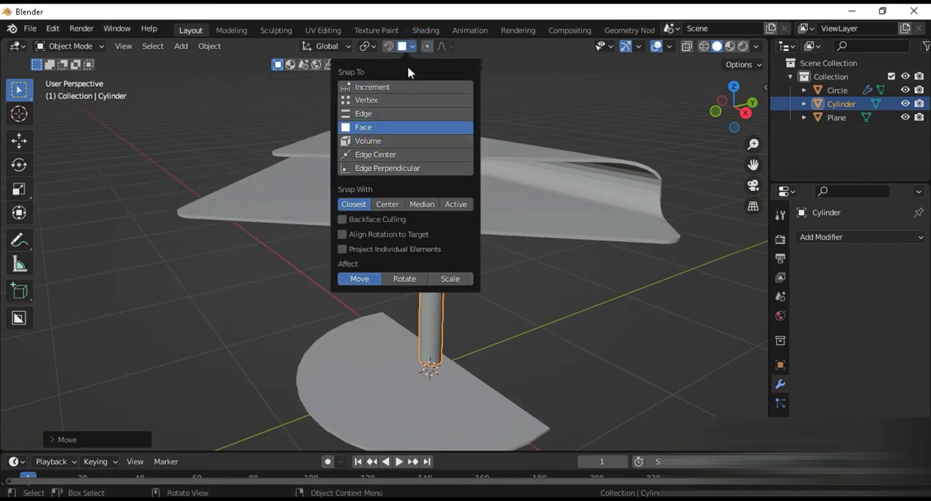
left_click(388, 46)
key("g")
key("z")
key("Escape")
Step: Select the folded tabletop and raise it along Z above the top of the pole
left_click(478, 220)
key("g")
key("z")
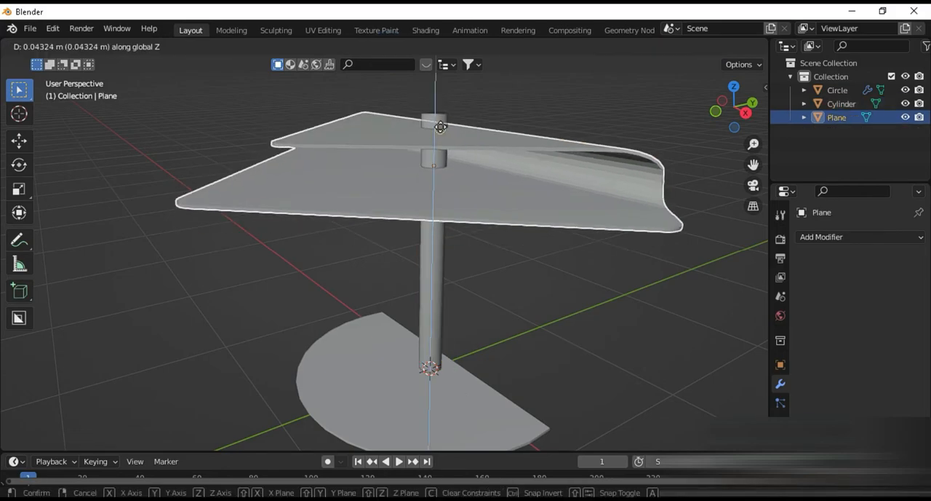
key("Escape")
key("g")
key("z")
left_click(522, 126)
Step: Lower the tabletop along Z by about 0.3 m so its lower sheet sits on the pole
middle_click_drag(516, 212, 518, 309, "shift")
key("g")
key("z")
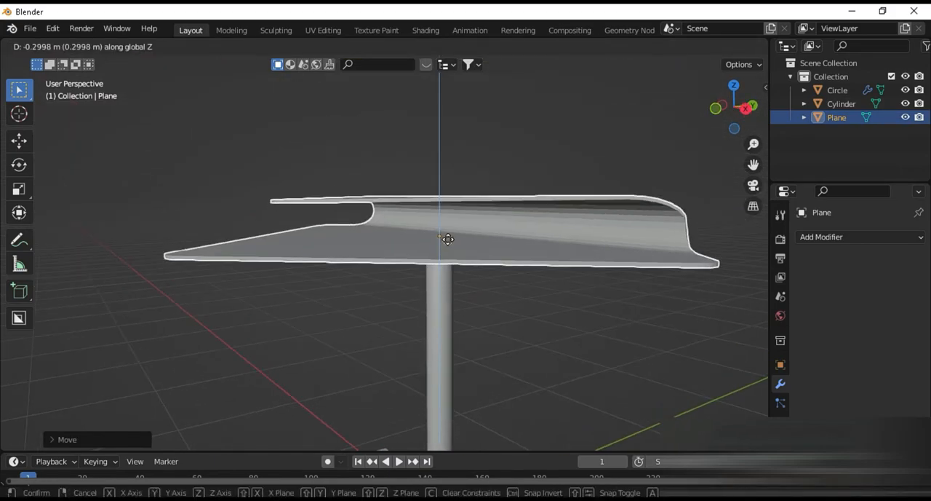
left_click(448, 239)
middle_click_drag(474, 283, 574, 308)
key("Tab")
key("Tab")
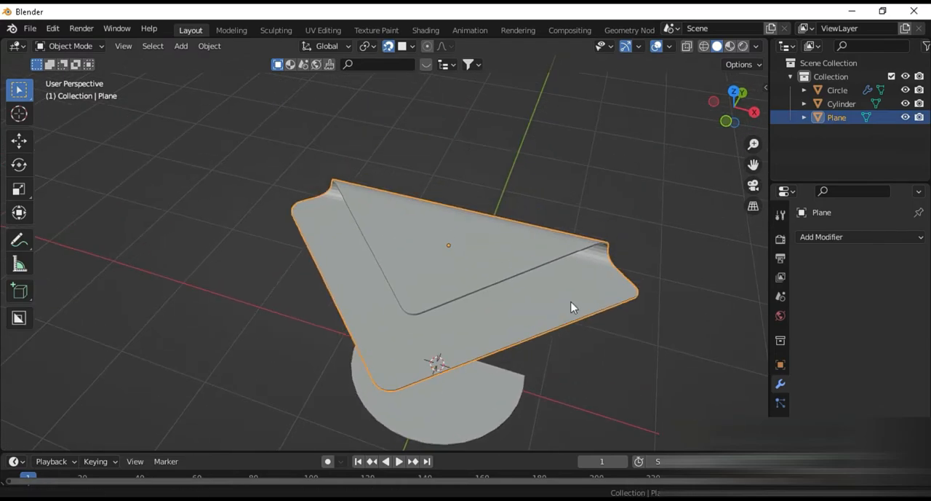
Step: Place the 3D cursor on the tabletop's folded flap, add a circle mesh there and scale it down
scroll(566, 304, "up", 3)
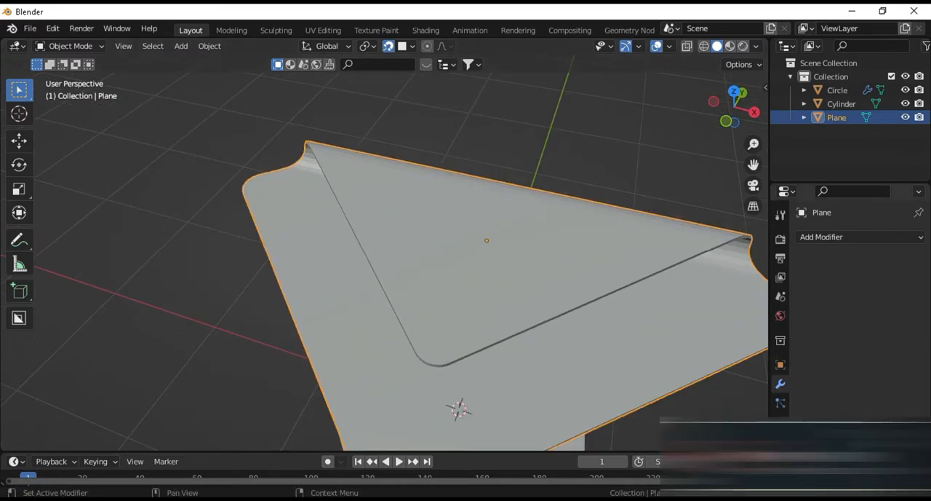
middle_click_drag(563, 385, 455, 327)
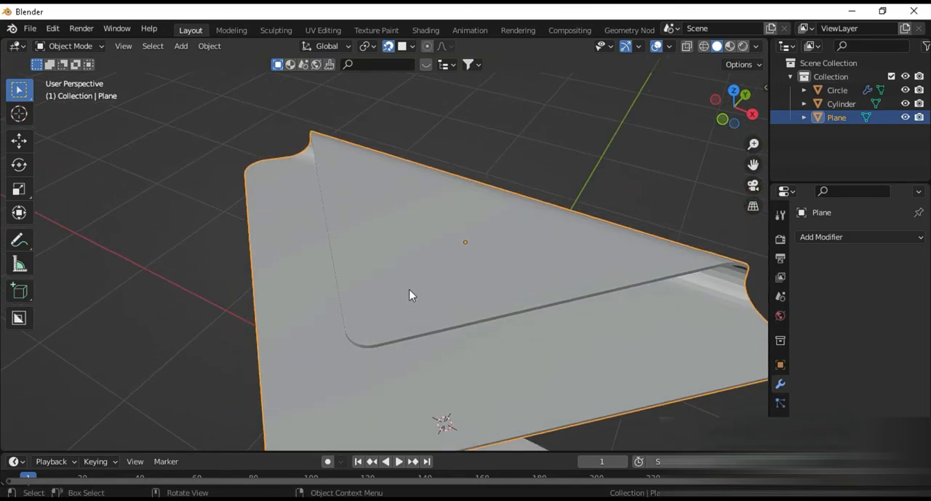
key("shift+a")
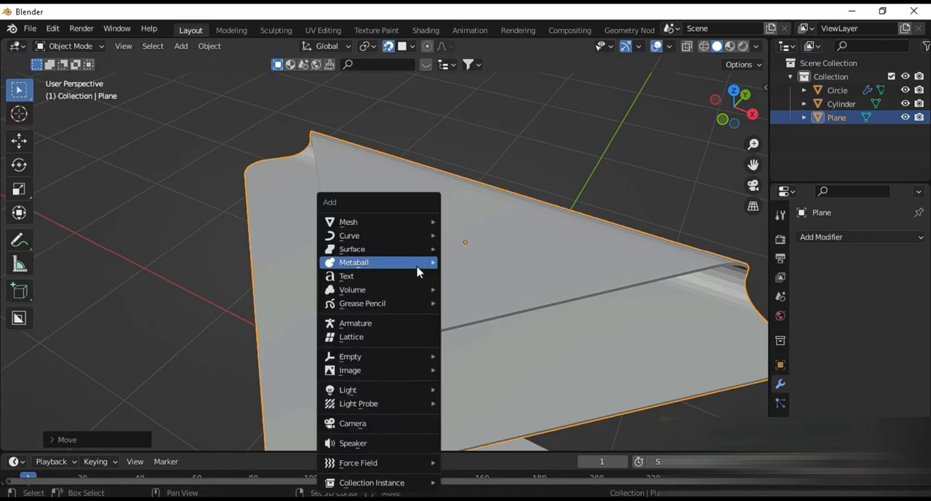
mouse_move(403, 222)
left_click(473, 249)
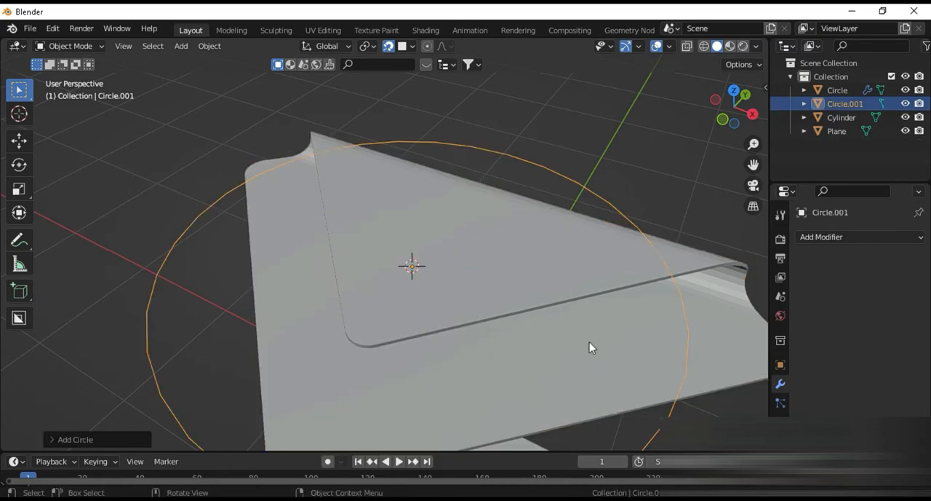
key("s")
left_click(484, 319)
Step: Turn off snapping and raise the circle along Z above the folded flap
key("g")
left_click(494, 258)
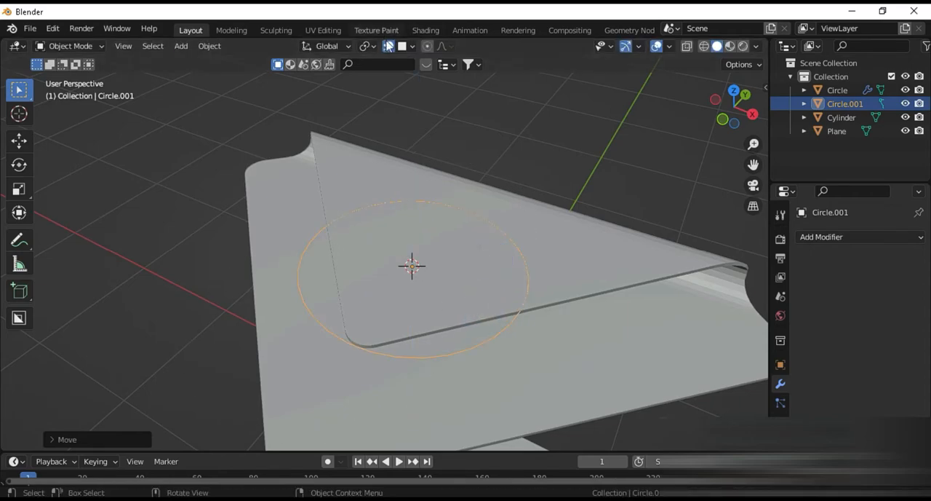
key("g")
key("z")
left_click(491, 199)
Step: Scale the circle down further towards the size of a cup on the flap
scroll(501, 224, "up", 2)
key("s")
left_click(486, 233)
key("s")
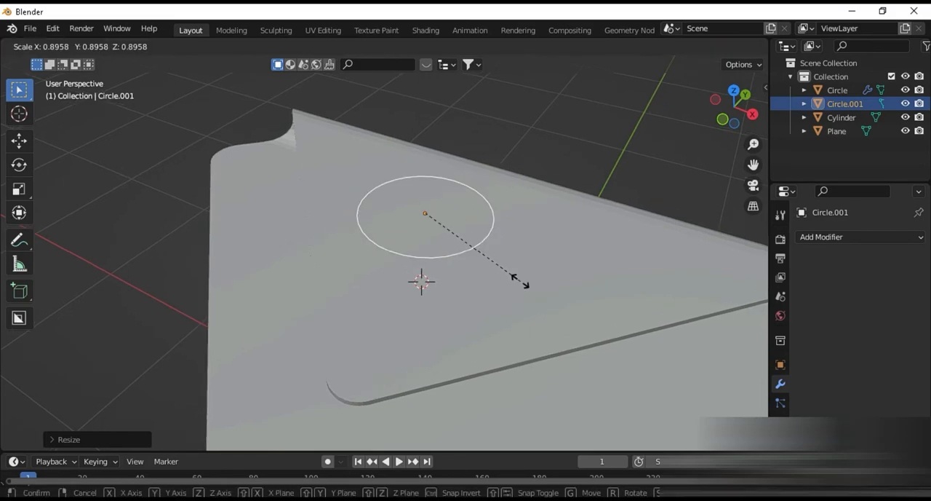
left_click(512, 276)
scroll(513, 276, "up", 1)
middle_click_drag(512, 276, 566, 399)
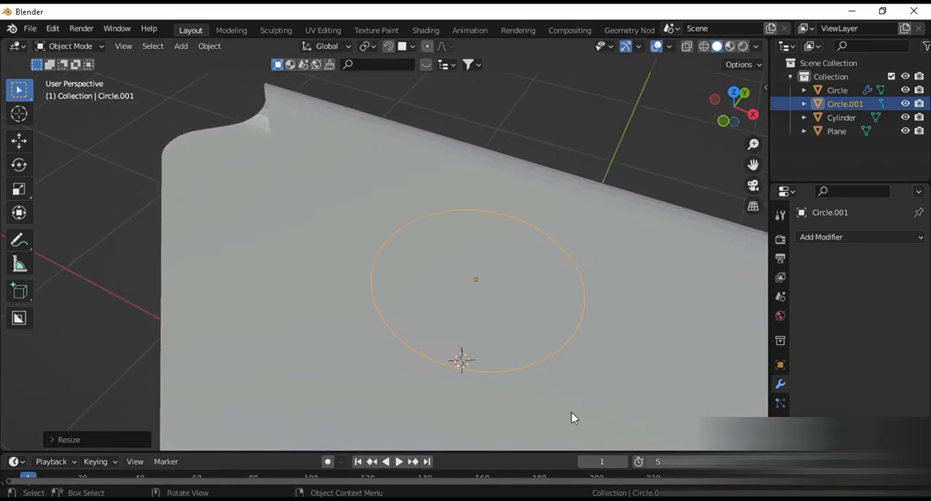
Step: Switch to the reference image in Photos, examine the cup on the folded flap, and return to Blender
left_click(287, 499)
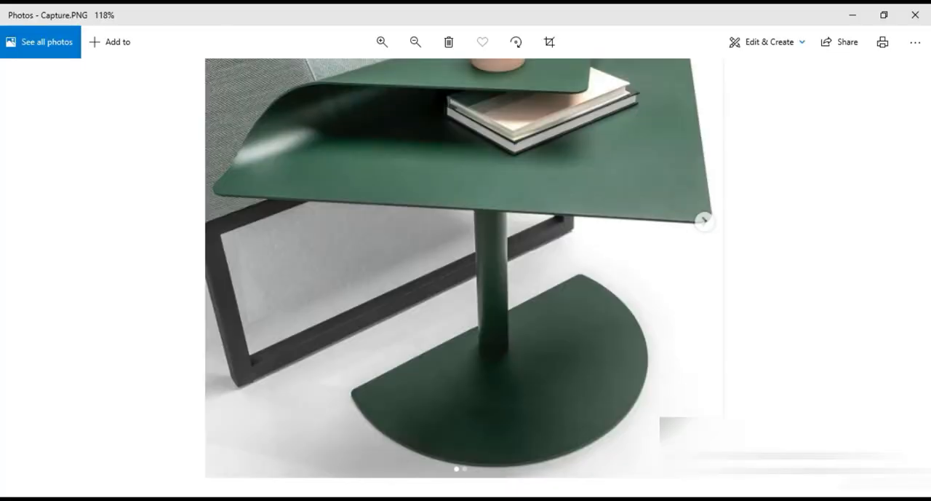
left_click_drag(429, 230, 460, 342)
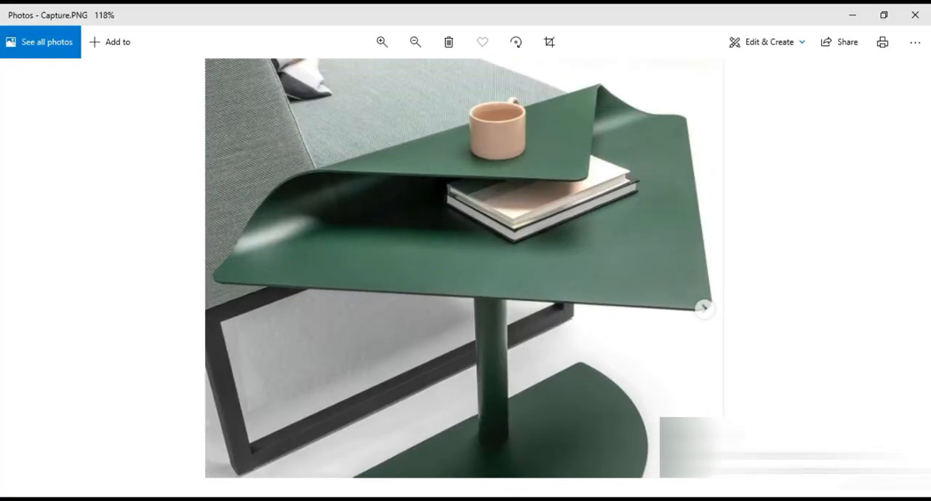
left_click(286, 499)
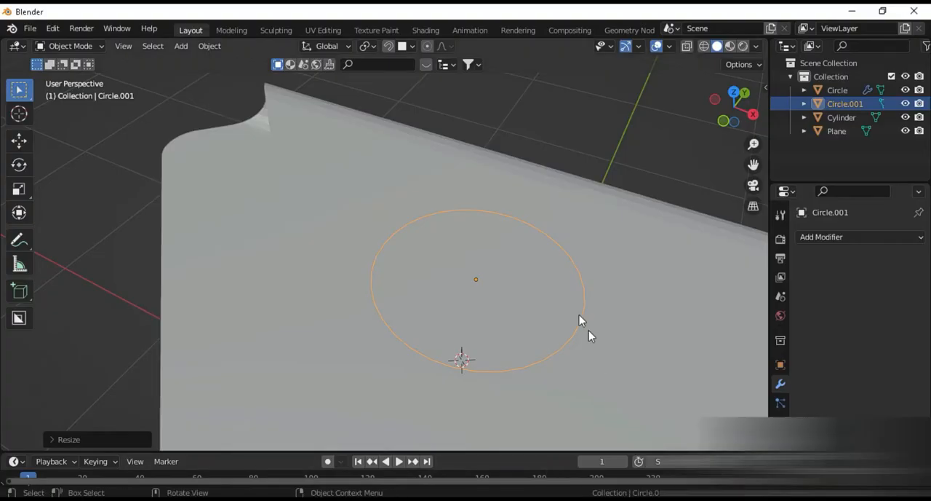
Step: Scale the circle down slightly and move it up along Z for the cup's base outline
key("s")
left_click(607, 342)
key("g")
key("z")
left_click(599, 287)
Step: Extrude the whole circle upward along Z by about 0.2 m to form the cup's wall
key("Tab")
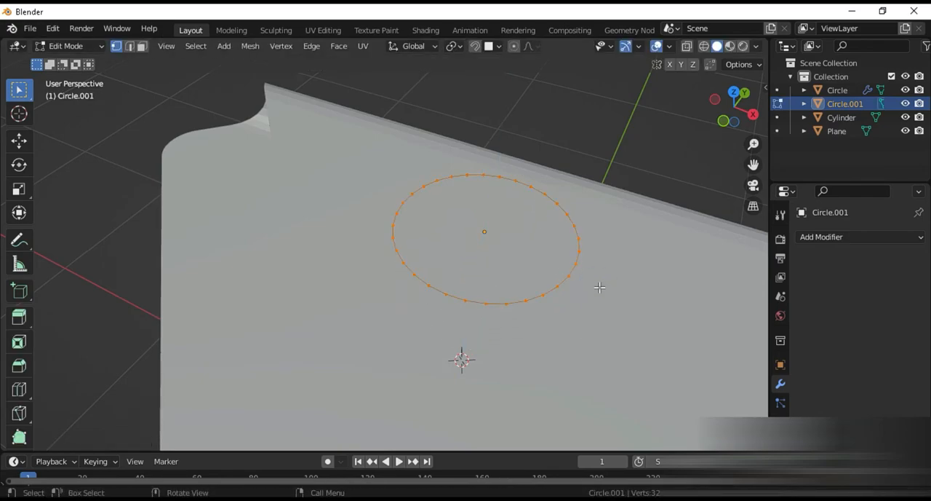
key("e")
key("z")
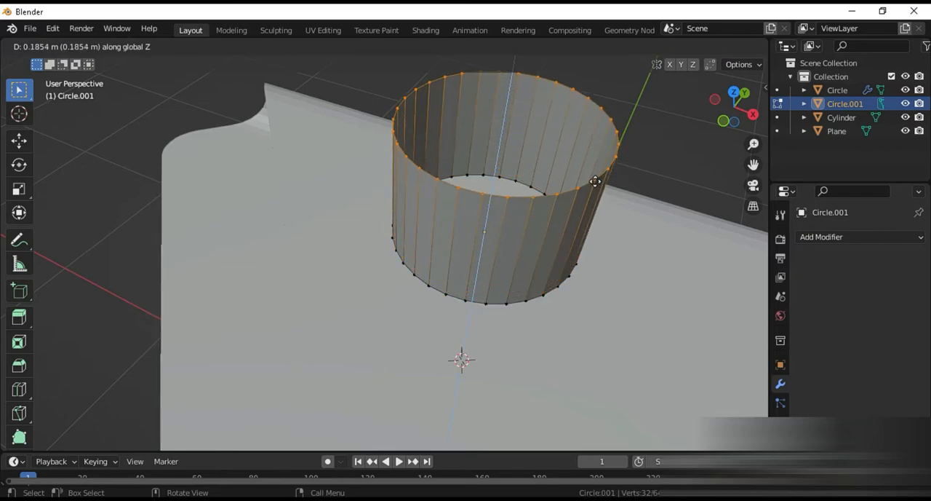
left_click(588, 160)
Step: Move the cup's top rim further up along Z to make the cup taller
scroll(596, 203, "down", 5)
middle_click_drag(595, 202, 592, 172)
key("g")
key("z")
left_click(591, 152)
Step: Select the cup's bottom edge loop, extrude it and scale it to 0 to close the bottom
scroll(500, 207, "up", 5)
middle_click_drag(500, 207, 510, 356)
key("2")
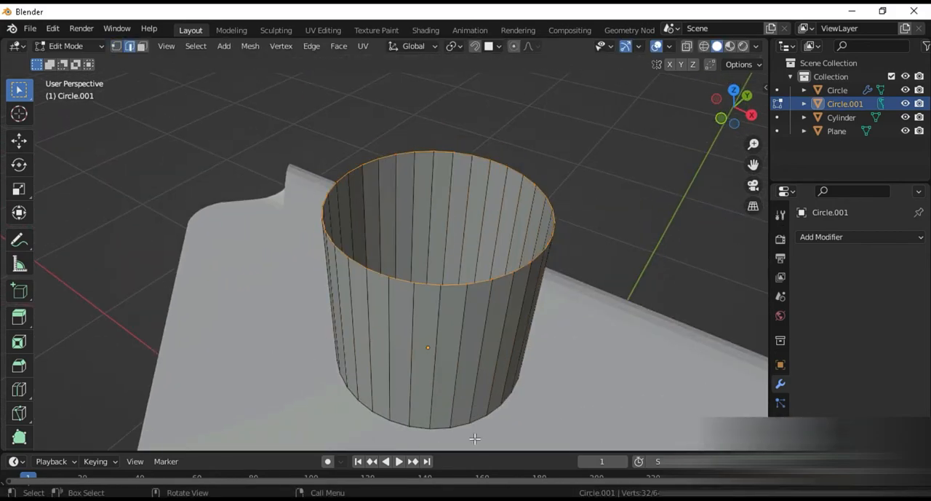
left_click(441, 432, "alt")
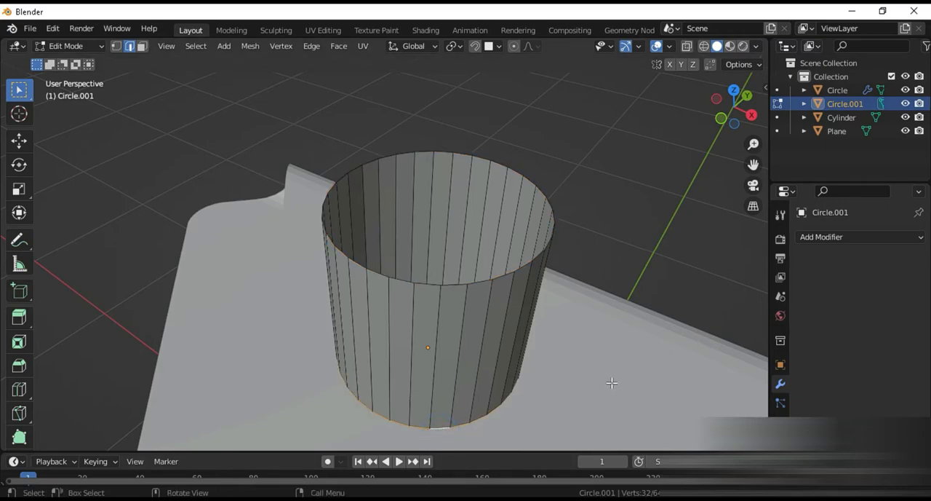
key("g")
key("s")
key("0")
key("Return")
Step: Isolate the cup in local view and inspect its shape
middle_click_drag(557, 269, 550, 249)
key("KP_Divide")
middle_click_drag(550, 137, 529, 245)
scroll(518, 296, "down", 5)
scroll(529, 245, "up", 1)
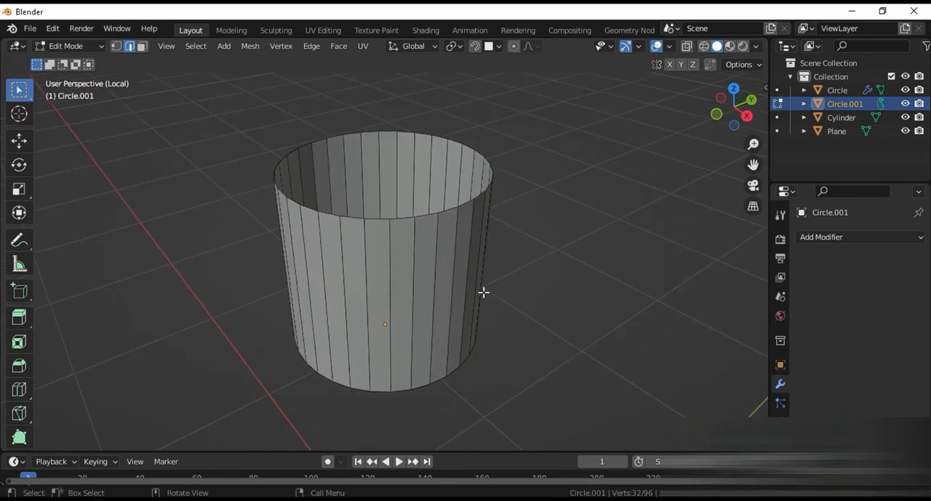
Step: Return to Object Mode and shade the cup smooth
key("Tab")
middle_click_drag(487, 341, 478, 301)
right_click(414, 281)
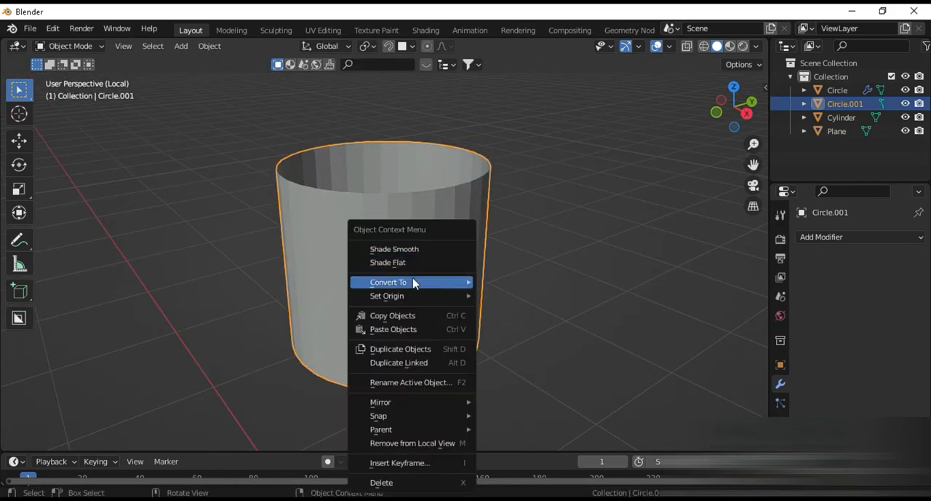
left_click(412, 256)
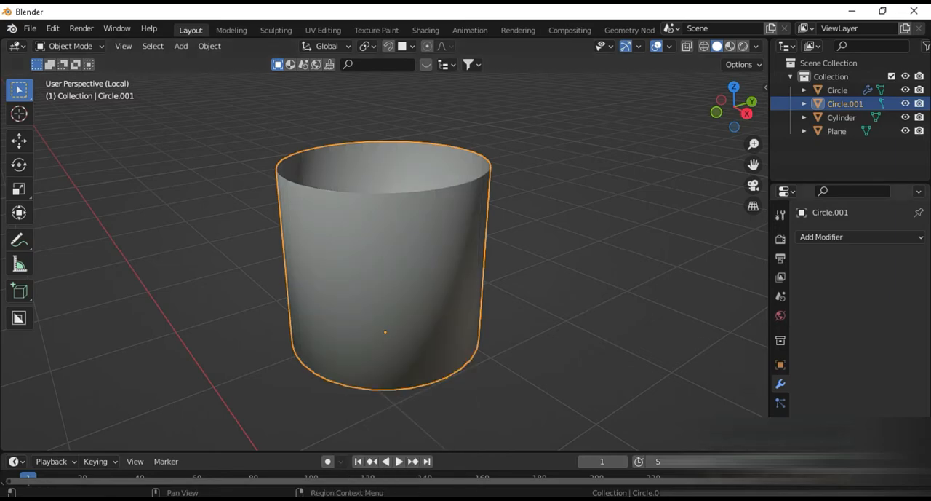
Step: Enable Auto Smooth at 30° in the cup's mesh normals settings and inspect the shading
left_click(780, 459)
scroll(859, 327, "down", 3)
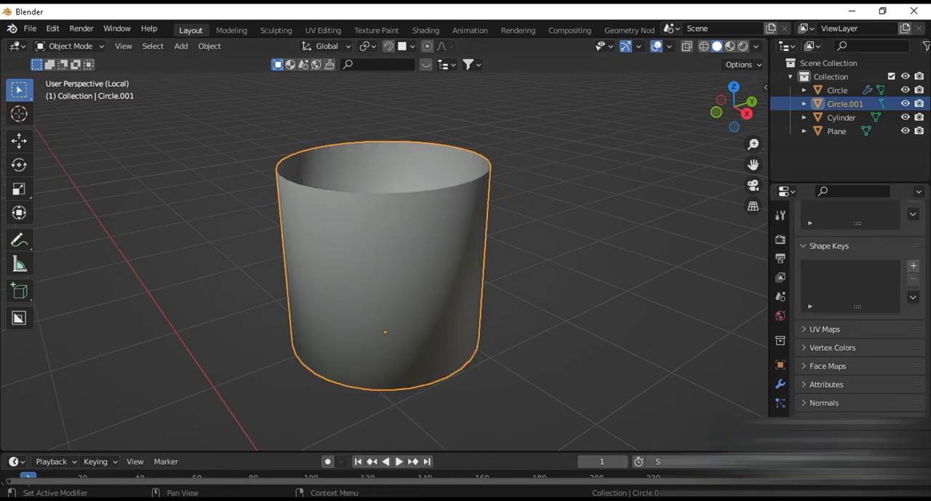
left_click(823, 403)
left_click(850, 399)
middle_click_drag(604, 396, 583, 391)
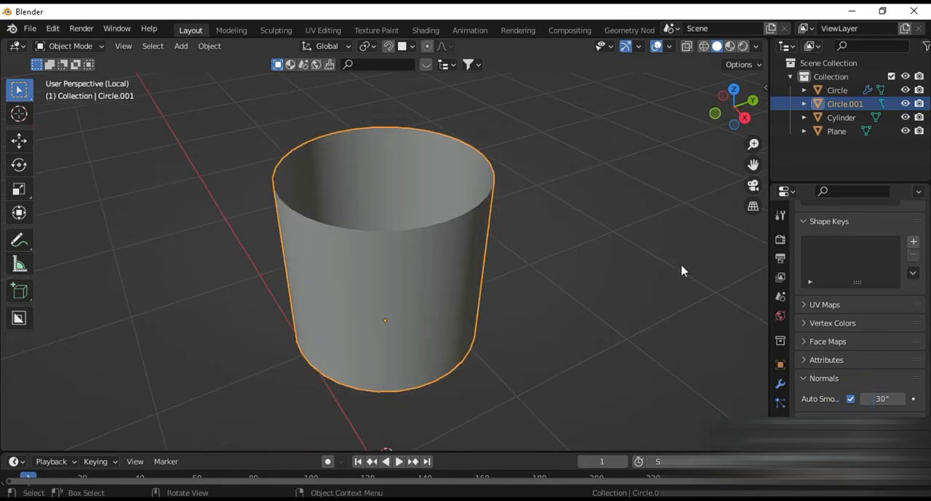
Step: Add a Solidify modifier to the cup, set its thickness to 0.5 m and apply it
left_click(780, 384)
left_click(832, 237)
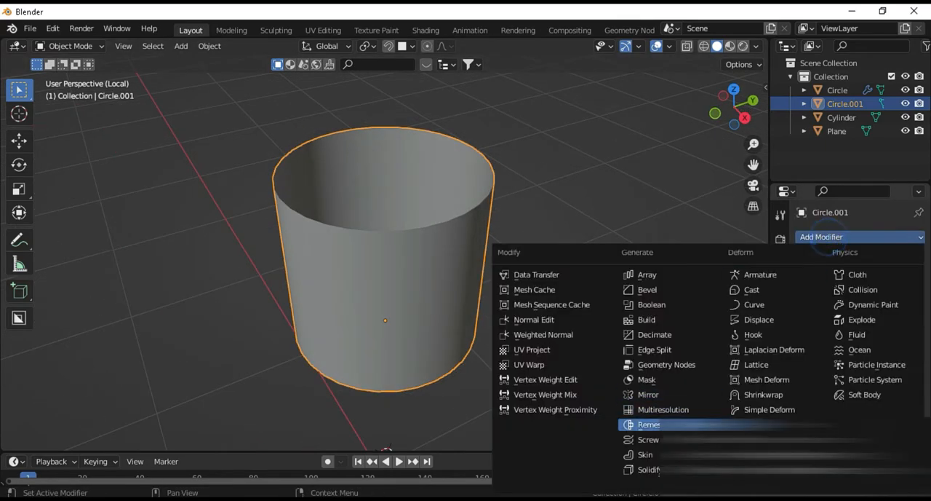
left_click(658, 470)
left_click(885, 295)
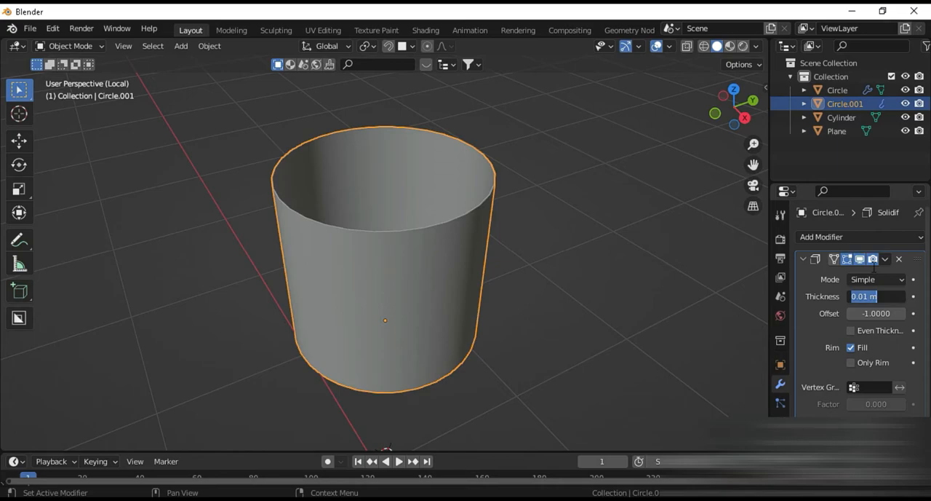
type("0.4")
key("Return")
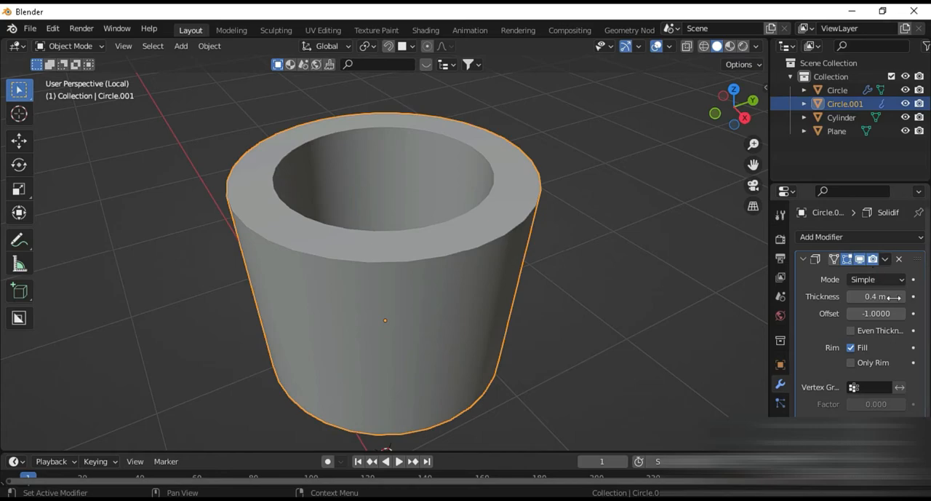
type("0.5")
key("Return")
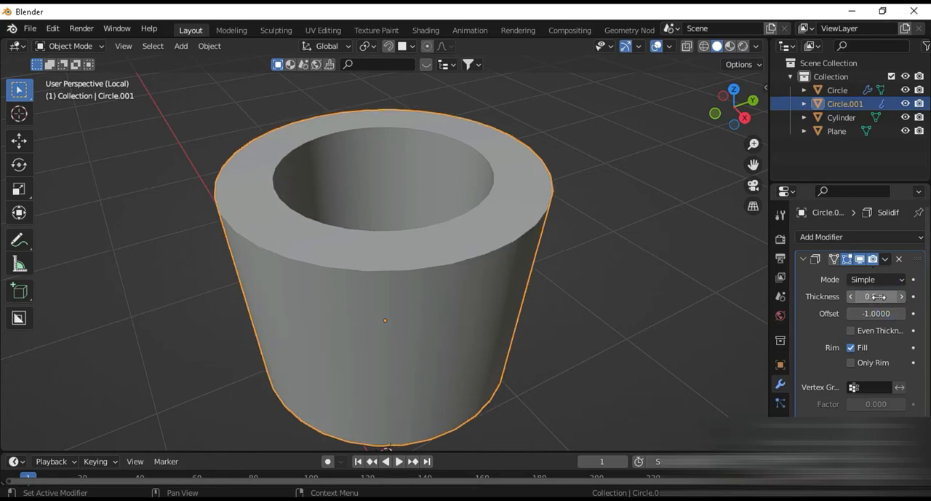
left_click(885, 260)
left_click(861, 275)
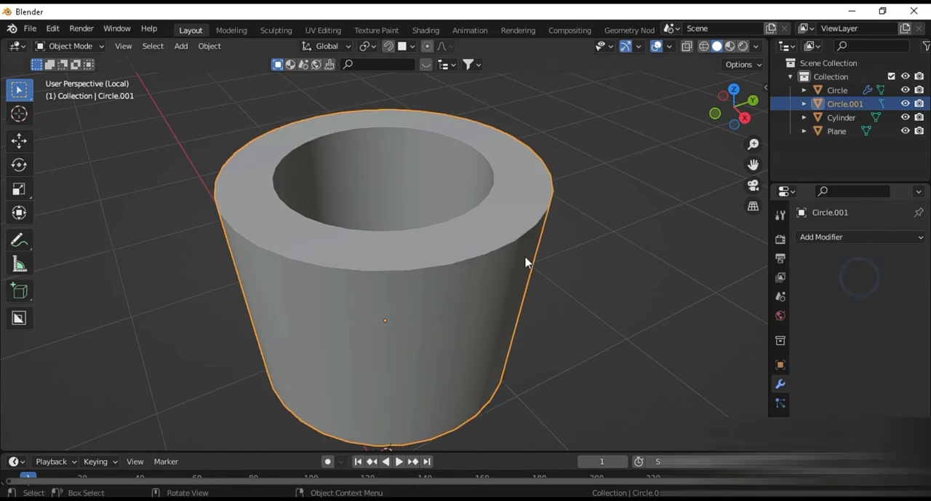
Step: Give the cup a level 3 subdivision in viewport and render, and stretch it along Z by about 1.4
key("ctrl+3")
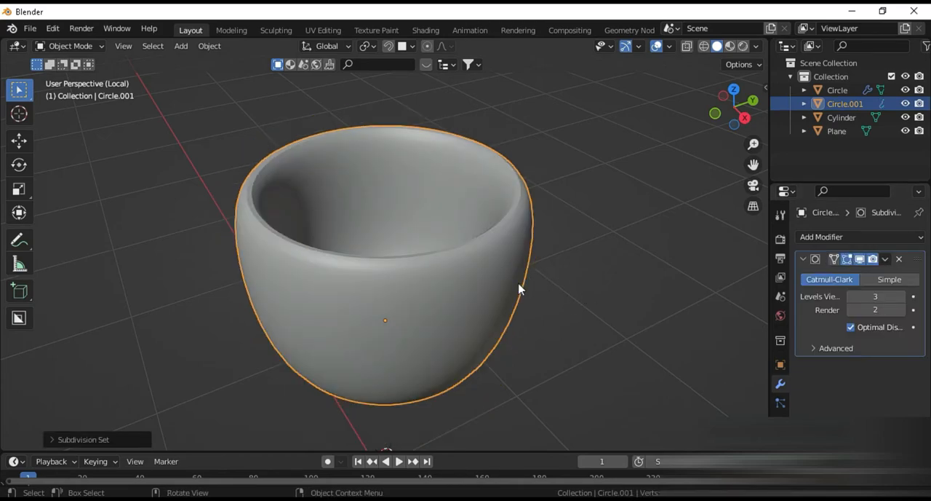
left_click(902, 310)
key("s")
key("z")
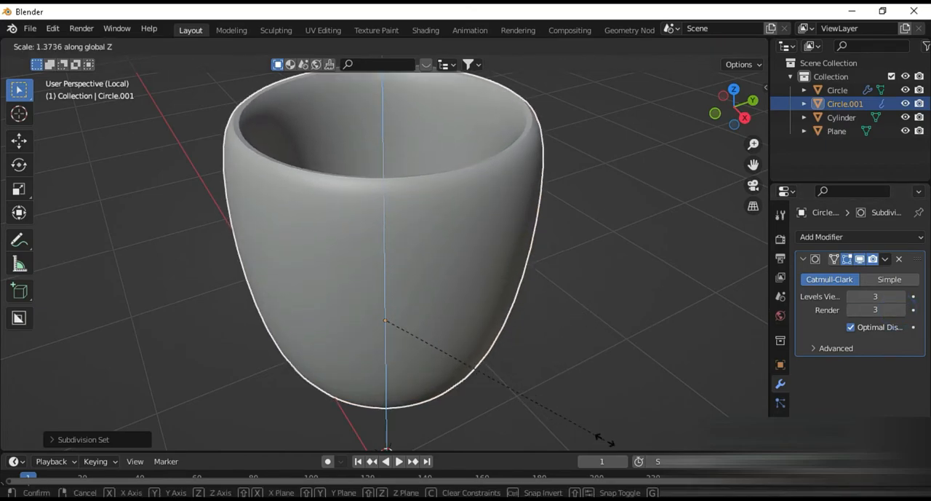
left_click(622, 446)
Step: In Edit Mode, add four horizontal loop cuts around the cup's outer wall, two near the rim and two near the bottom
scroll(578, 352, "down", 3)
middle_click_drag(579, 352, 561, 391)
scroll(561, 331, "up", 2)
key("Tab")
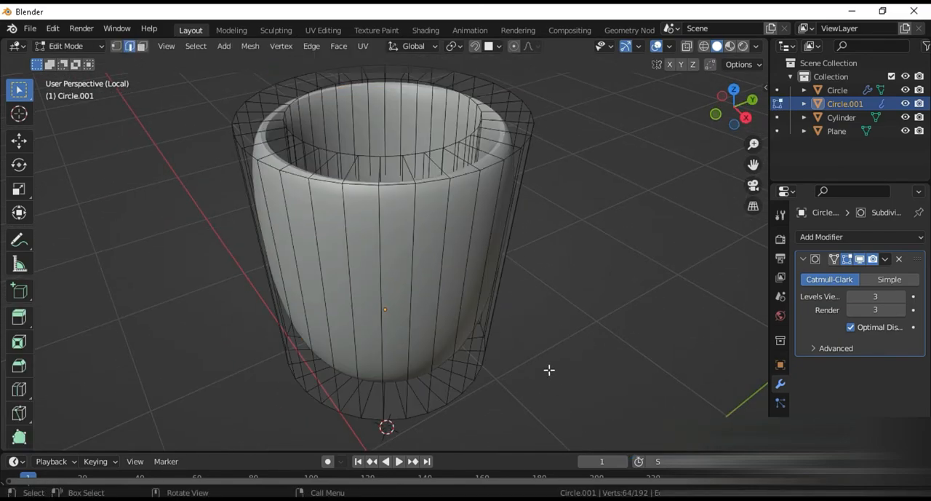
key("ctrl+r")
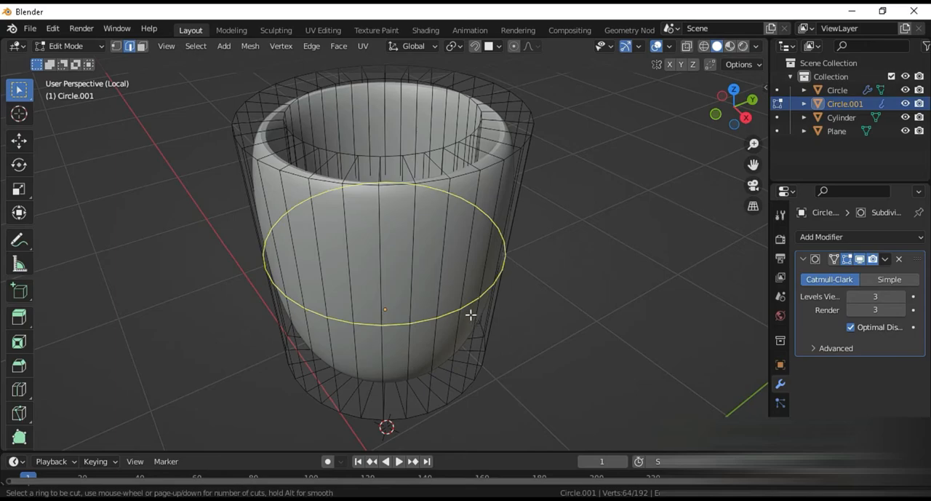
left_click(470, 313)
left_click(469, 205)
key("ctrl+r")
left_click(476, 231)
left_click(473, 335)
key("ctrl+r")
left_click(473, 230)
left_click(472, 141)
key("ctrl+r")
left_click(485, 260)
left_click(474, 333)
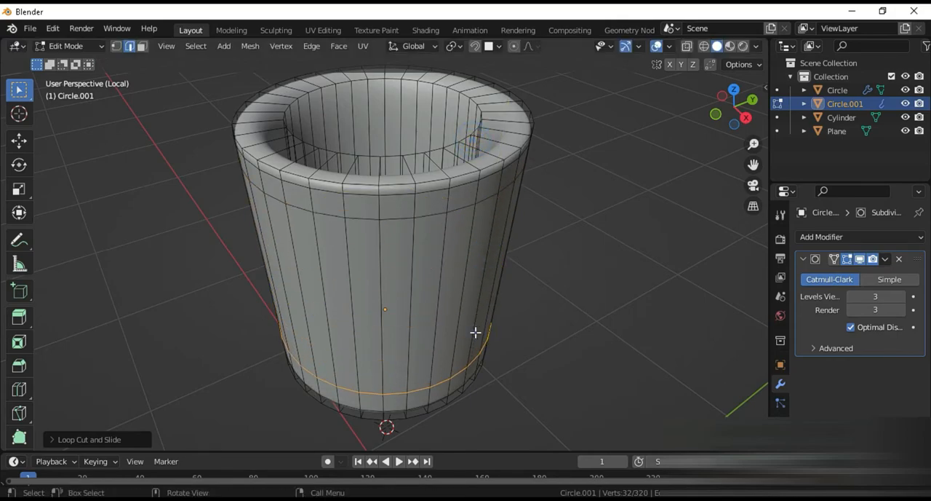
Step: Select two adjacent faces of the outer wall between the loop cuts and extrude them outward as a handle block, the last segment about 0.15 m
key("3")
left_click(422, 299)
middle_click_drag(474, 310, 488, 263)
key("e")
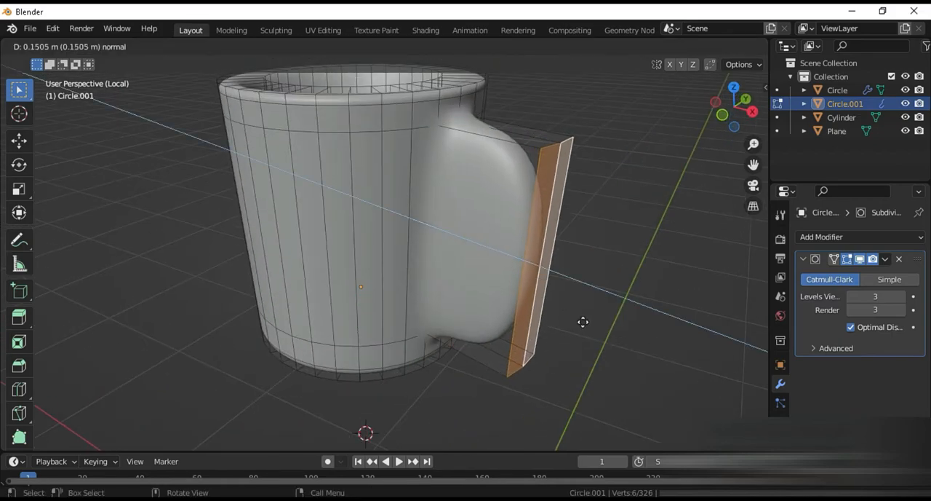
left_click(564, 312)
middle_click_drag(561, 310, 585, 318)
key("g")
key("y")
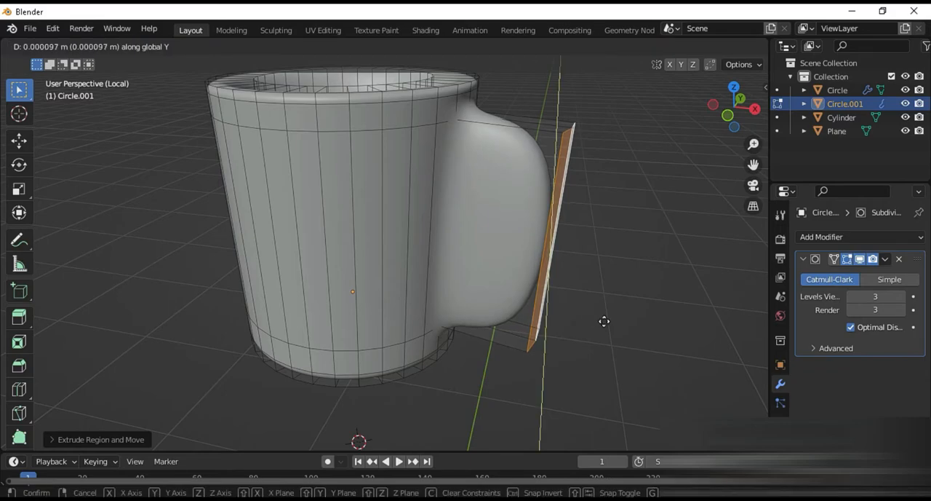
key("x")
left_click(603, 321)
Step: Extrude the handle's opposite side faces in place, scale them down and bridge their edge loops to open the handle hole
middle_click_drag(534, 271, 279, 243)
left_click(266, 235, "shift")
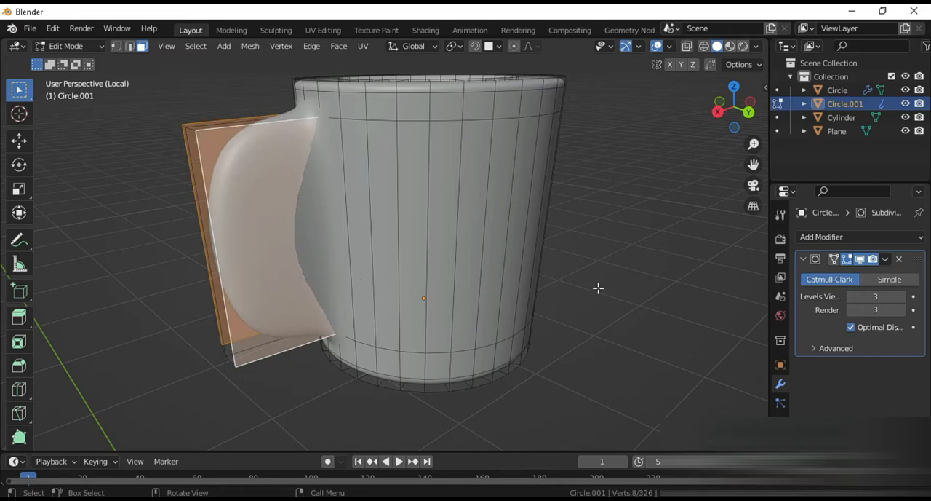
key("e")
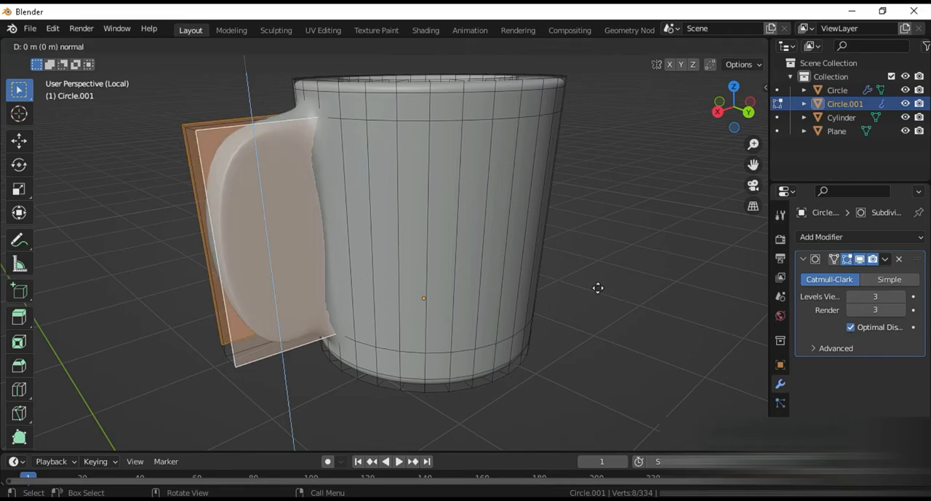
key("s")
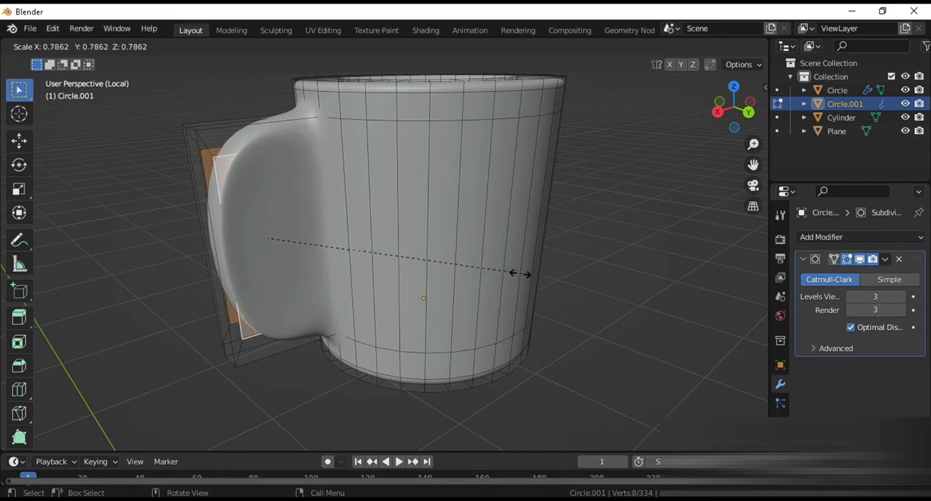
right_click(370, 248)
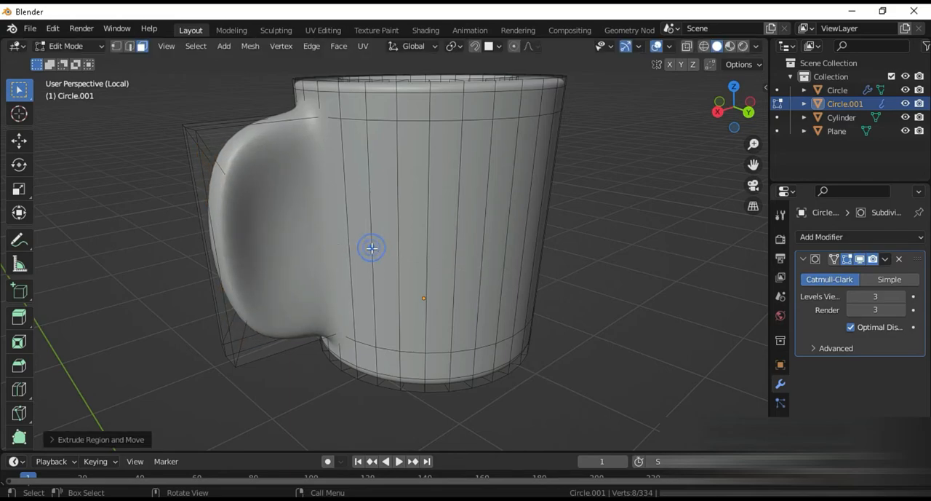
key("F3")
type("bridg")
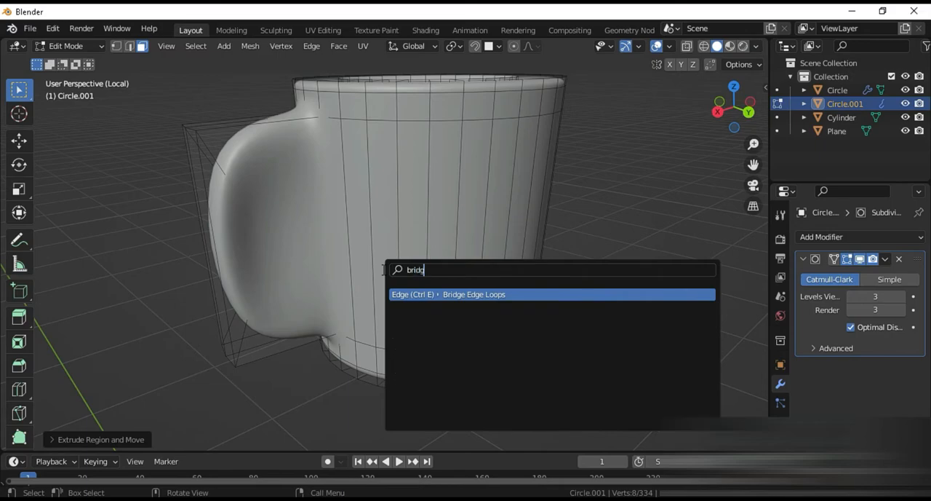
key("Return")
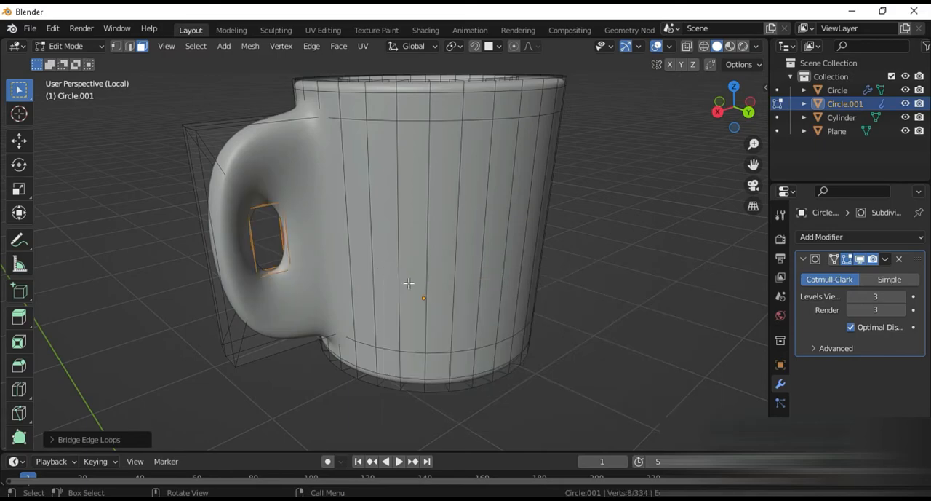
Step: Enlarge the handle hole, shift it about 0.03 m along Y toward the cup and scale it again by about 1.2
key("s")
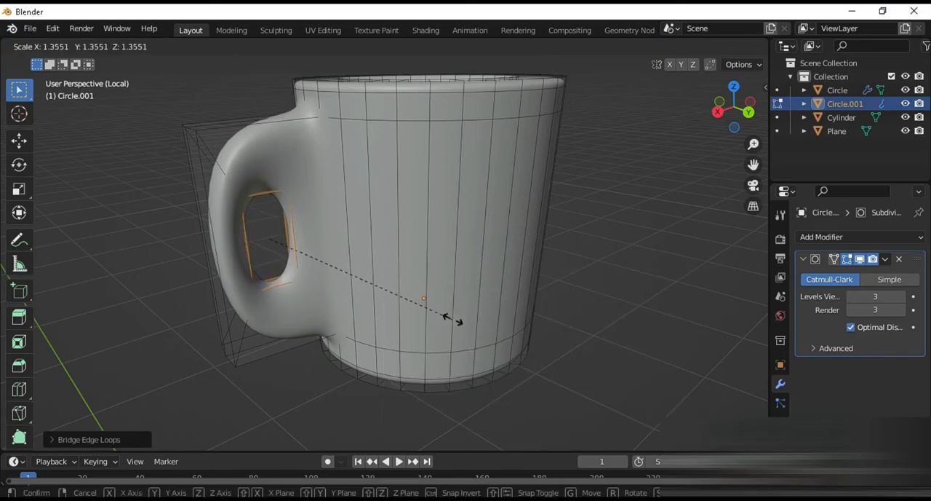
left_click(484, 337)
key("g")
key("x")
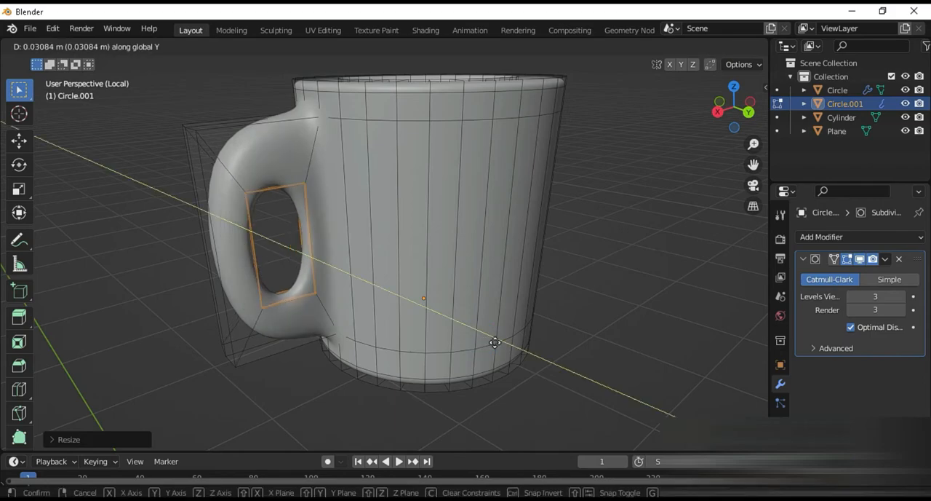
left_click(498, 340)
key("s")
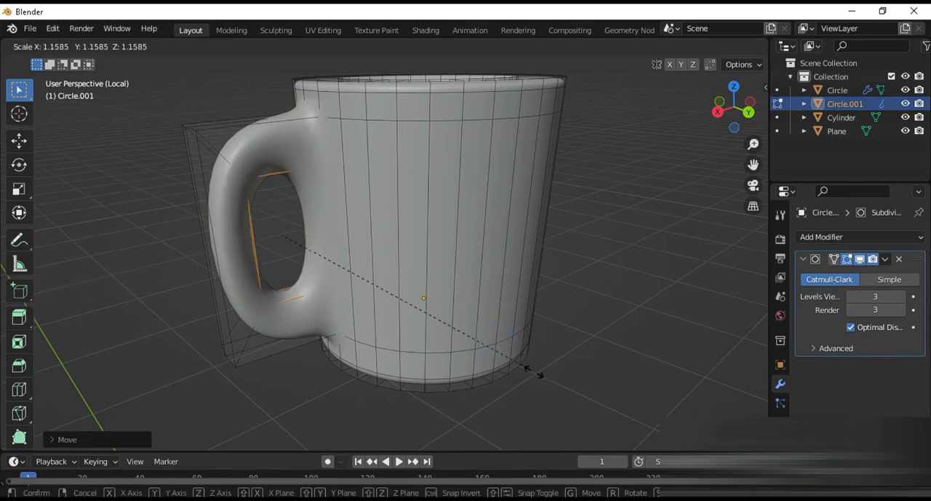
left_click(548, 380)
Step: Fine-tune the handle hole along X and enlarge it by about 1.1, checking the handle's shape from several sides
middle_click_drag(547, 380, 420, 319)
scroll(337, 309, "up", 2)
key("g")
key("x")
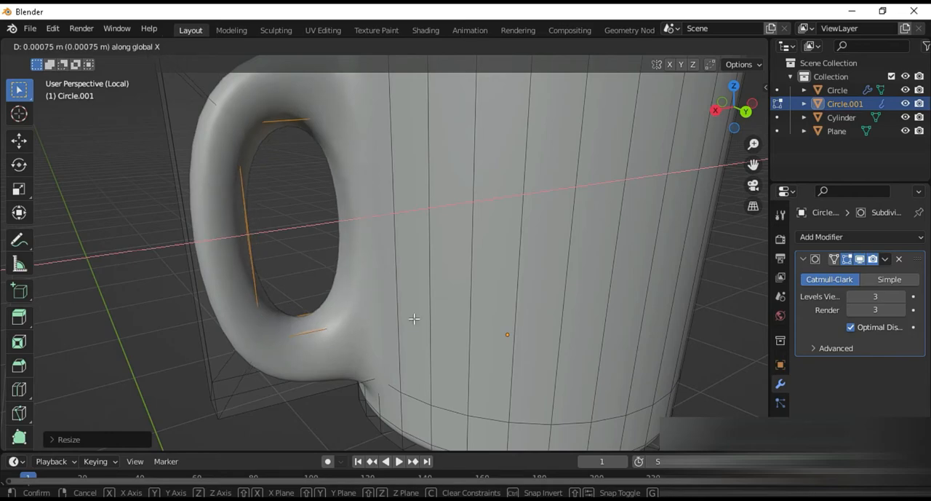
left_click(414, 320)
key("s")
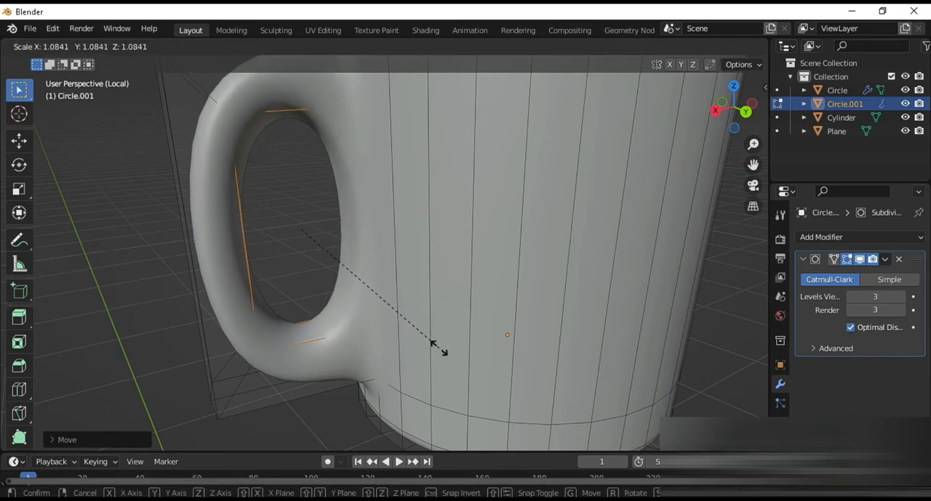
left_click(434, 343)
middle_click_drag(426, 318, 630, 342)
scroll(590, 312, "down", 4)
scroll(455, 270, "up", 5)
middle_click_drag(455, 270, 287, 235)
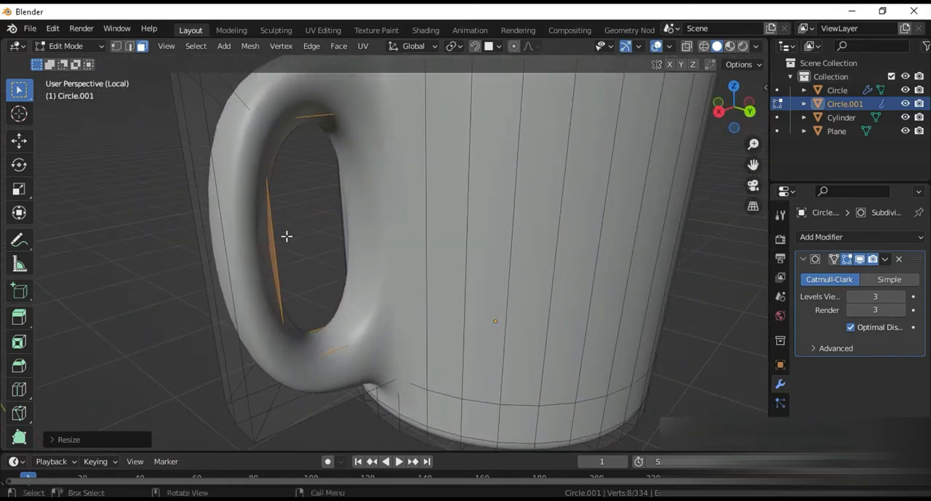
Step: Select the cup's whole mesh, merge its vertices by distance and return to Object Mode
scroll(305, 240, "down", 4)
middle_click_drag(522, 374, 491, 225)
key("Tab")
key("Tab")
key("a")
key("m")
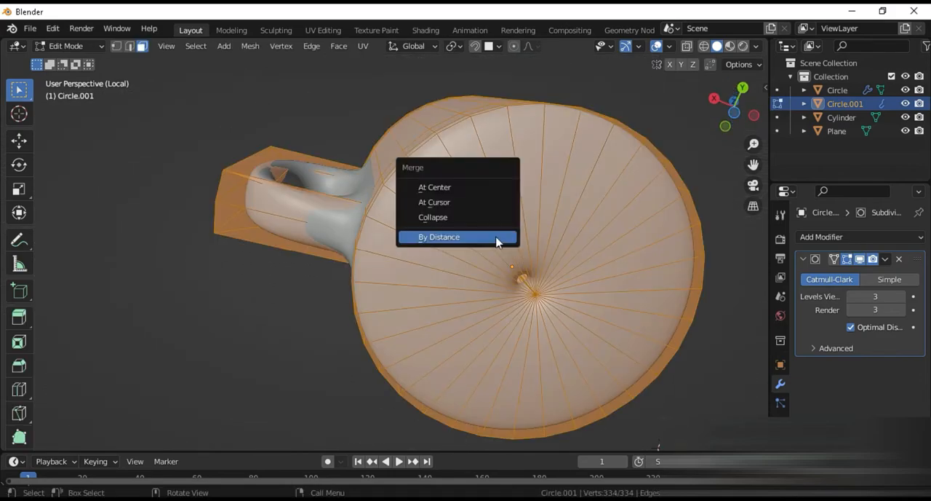
left_click(453, 237)
key("Tab")
Step: Apply the cup's Subdivision modifier and leave local view
middle_click_drag(505, 298, 516, 414)
left_click(885, 260)
left_click(859, 269)
key("KP_Divide")
Step: Scale the mug down and lower it along Z onto the tabletop's folded flap
scroll(476, 255, "down", 8)
scroll(466, 274, "up", 3)
middle_click_drag(446, 282, 444, 182)
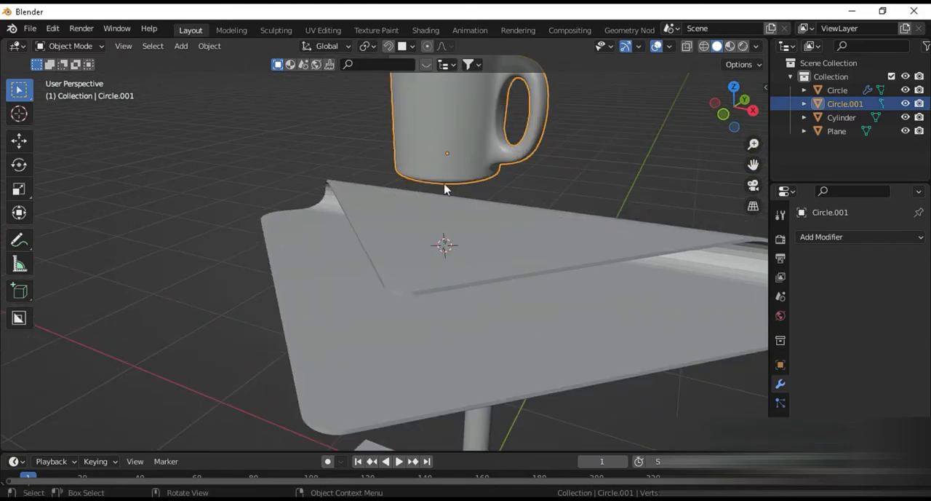
key("s")
left_click(543, 270)
middle_click_drag(543, 270, 531, 285)
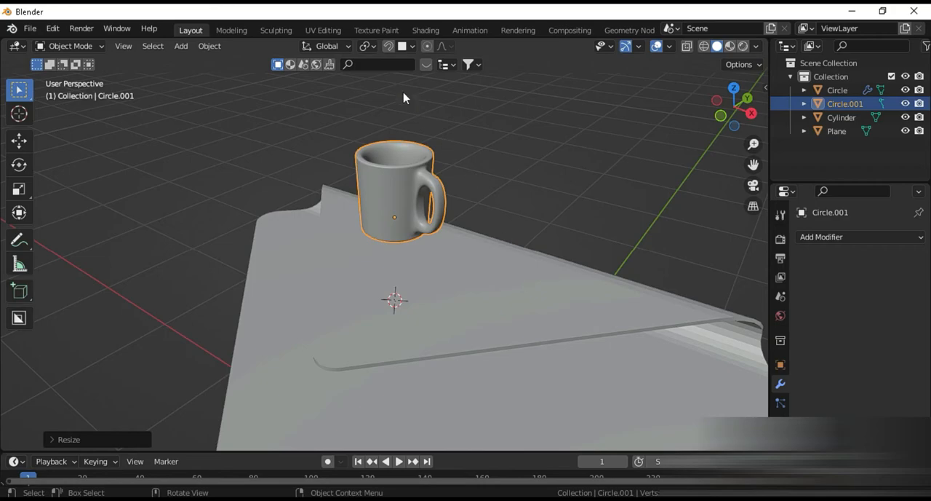
key("g")
left_click(471, 288)
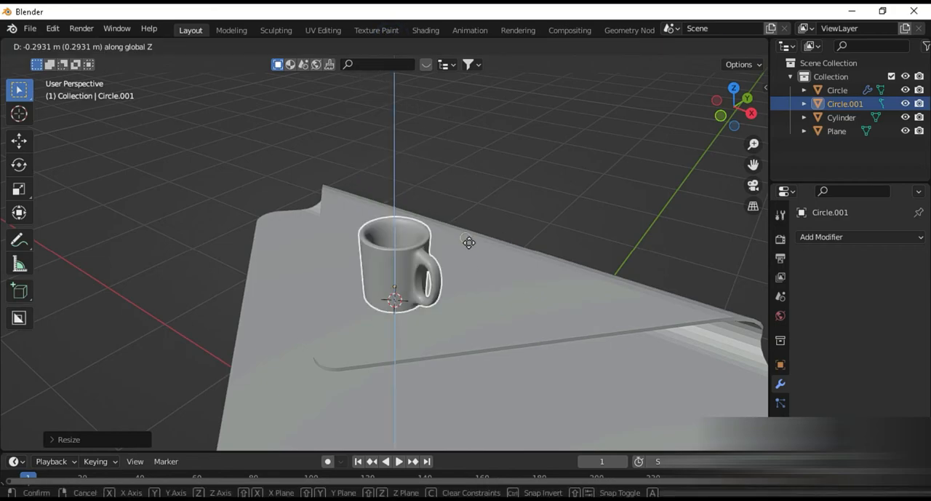
middle_click_drag(502, 371, 562, 361)
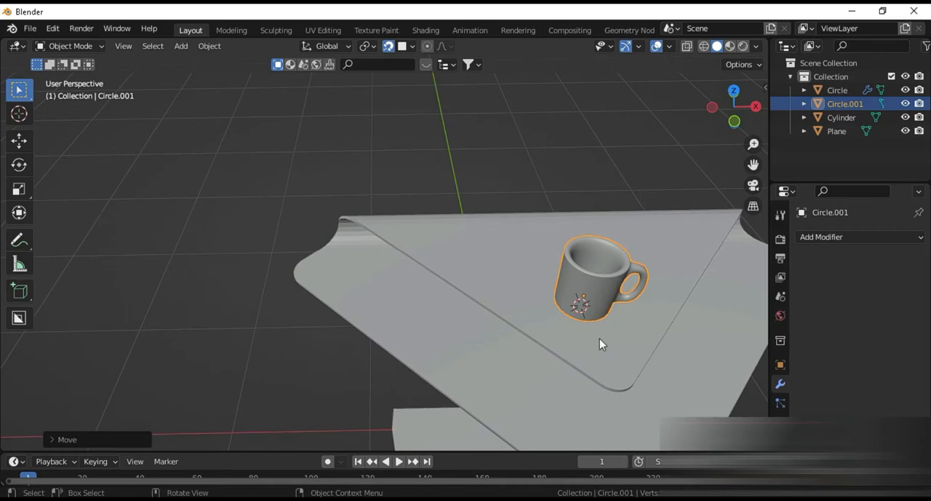
Step: Widen the mug by about 1.2 in X and Y while keeping its height, and deselect it
key("s")
key("shift+z")
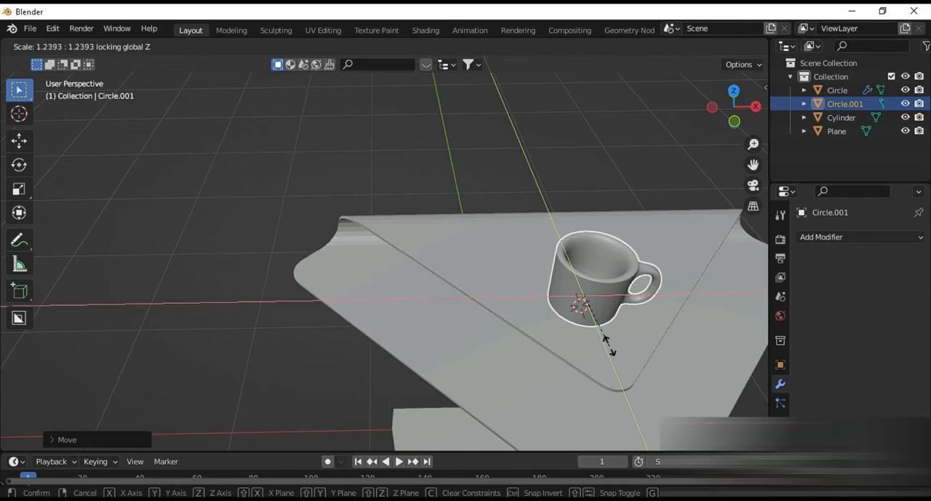
left_click(606, 344)
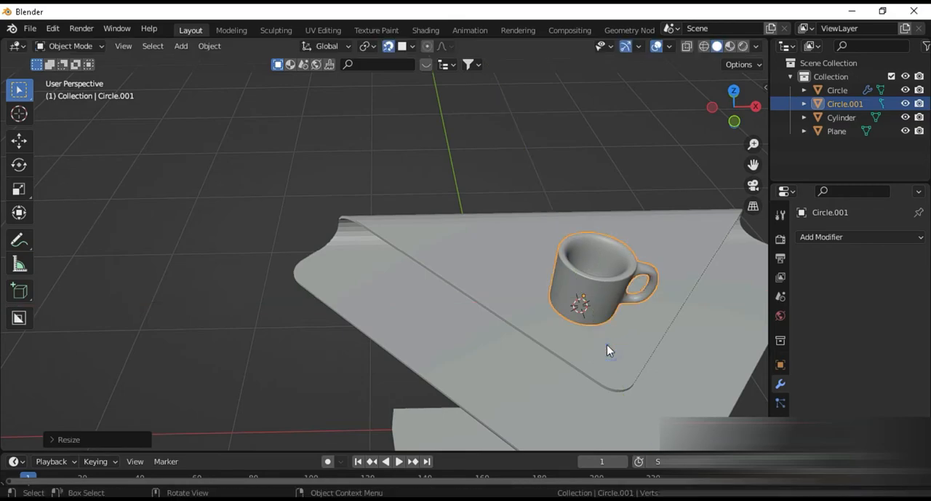
middle_click_drag(609, 354, 514, 290, "shift")
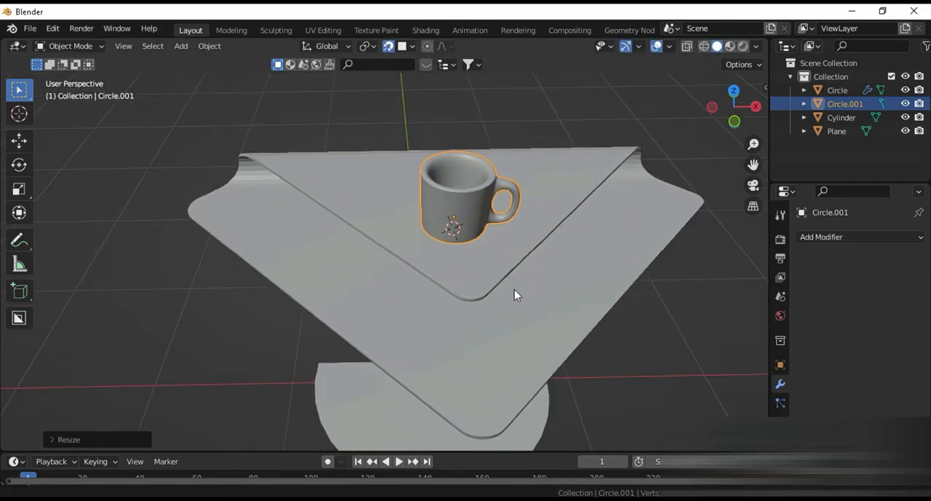
left_click(651, 387)
Step: Place the 3D cursor on the lower tabletop in front of the mug, add a cube there, scale it down and isolate it in local view
middle_click_drag(577, 361, 461, 339)
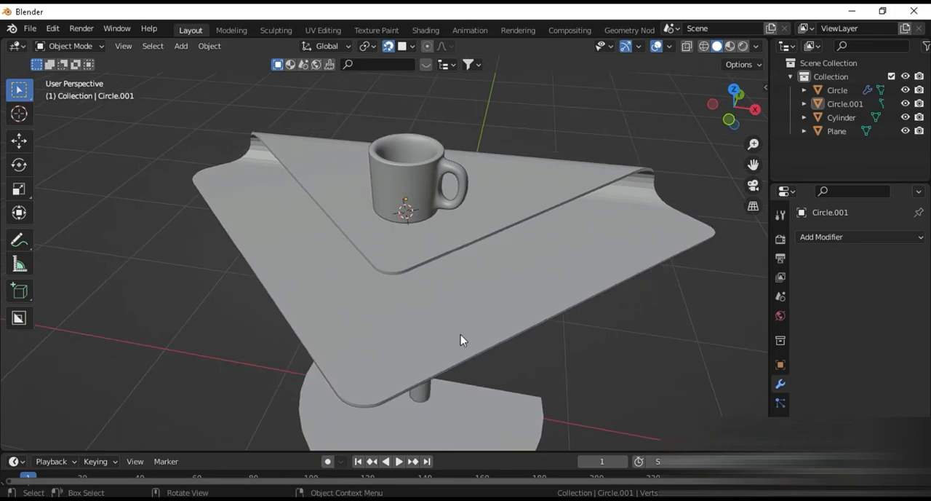
right_click(425, 305, "shift")
key("shift+a")
mouse_move(406, 222)
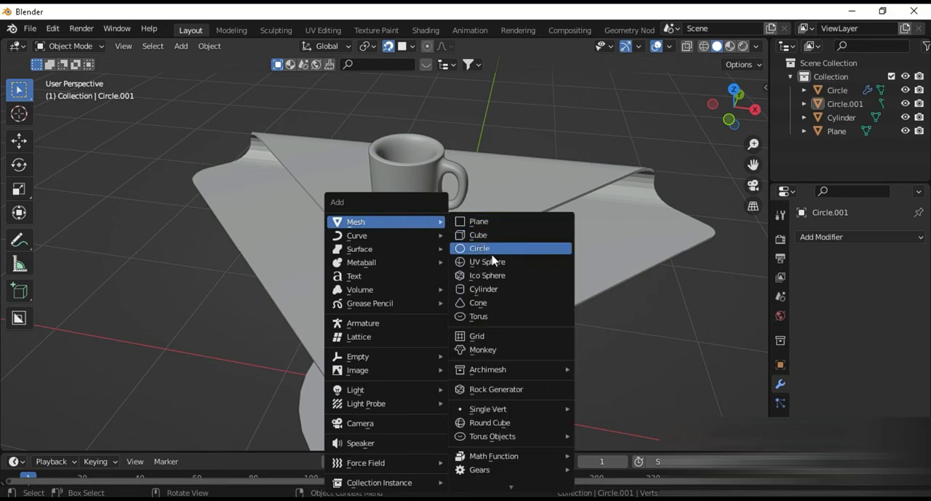
left_click(489, 237)
key("s")
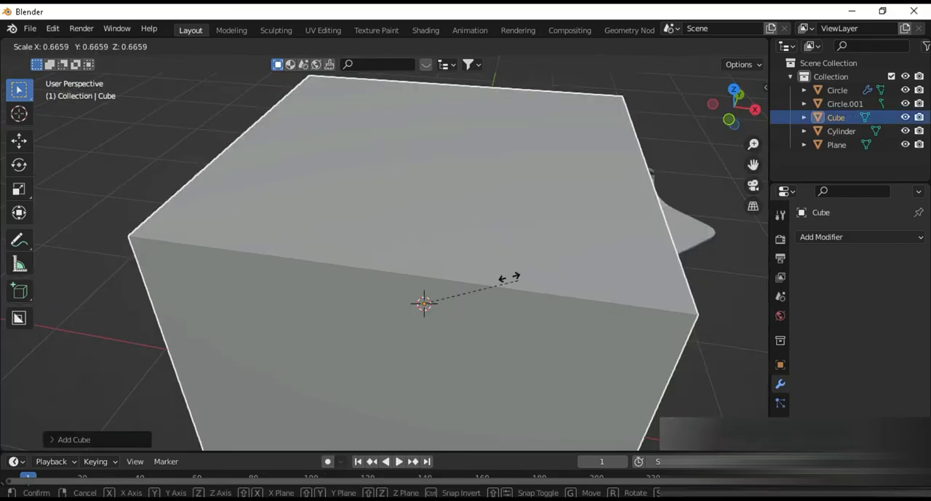
left_click(439, 274)
key("KP_Divide")
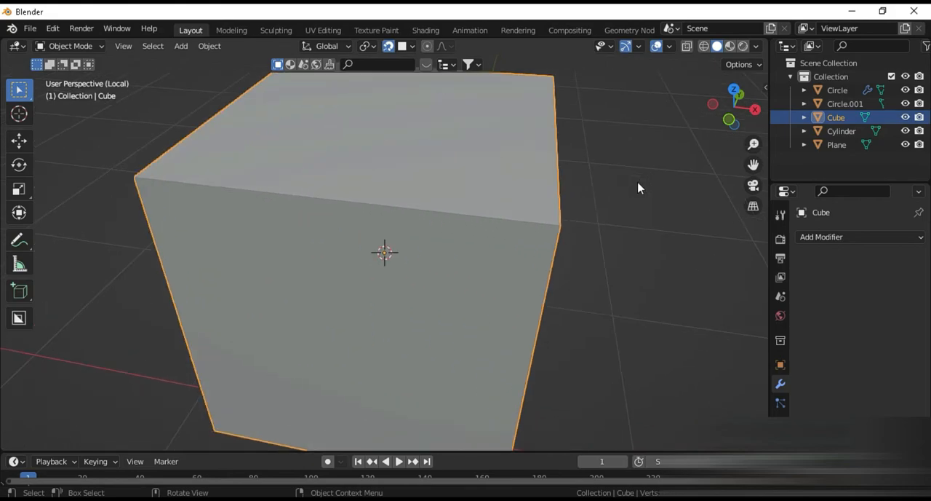
Step: Flatten the cube along Z into a thin book-like slab
scroll(682, 192, "down", 5)
key("s")
key("z")
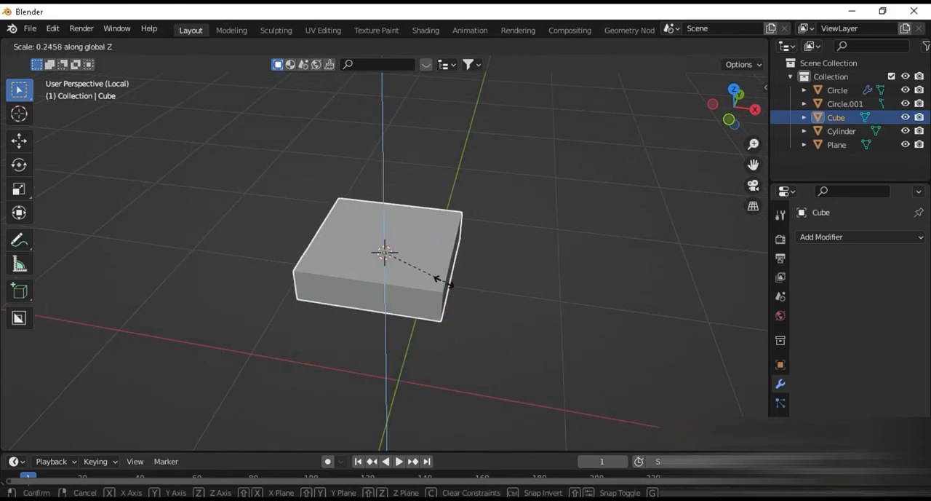
left_click(437, 272)
scroll(628, 335, "up", 2)
key("s")
key("z")
left_click(596, 325)
middle_click_drag(597, 325, 580, 270)
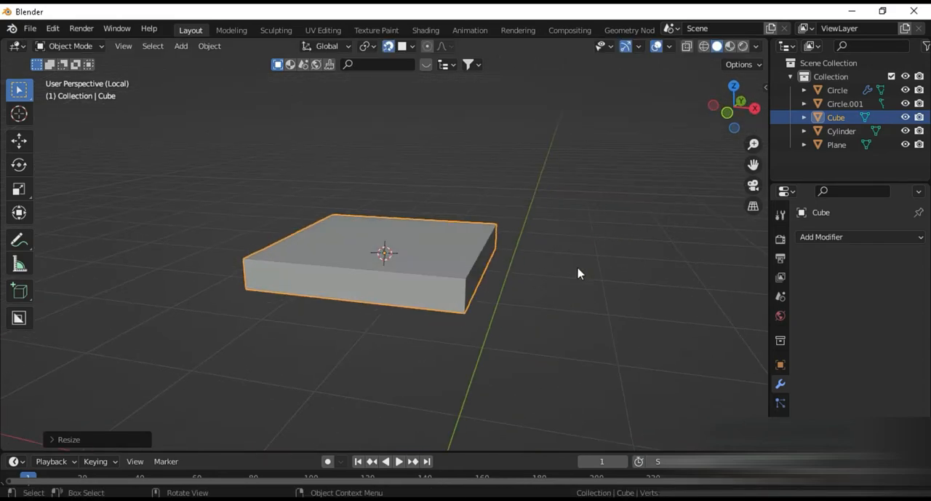
Step: Narrow the slab along X to a book's rectangular proportions
key("s")
key("y")
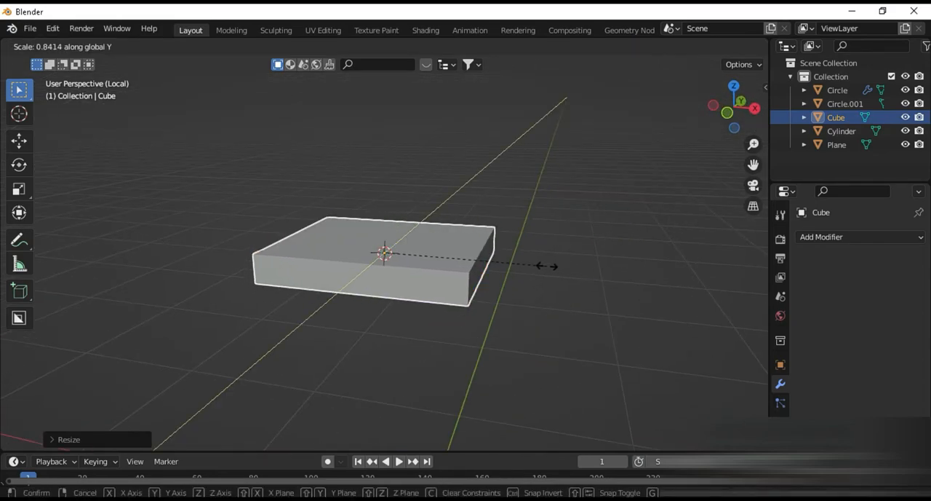
key("x")
left_click(533, 267)
Step: In Edit Mode, add a centred horizontal loop cut around the sides of the slab
middle_click_drag(531, 270, 465, 342)
scroll(479, 336, "up", 2)
key("Tab")
key("ctrl+r")
left_click(468, 359)
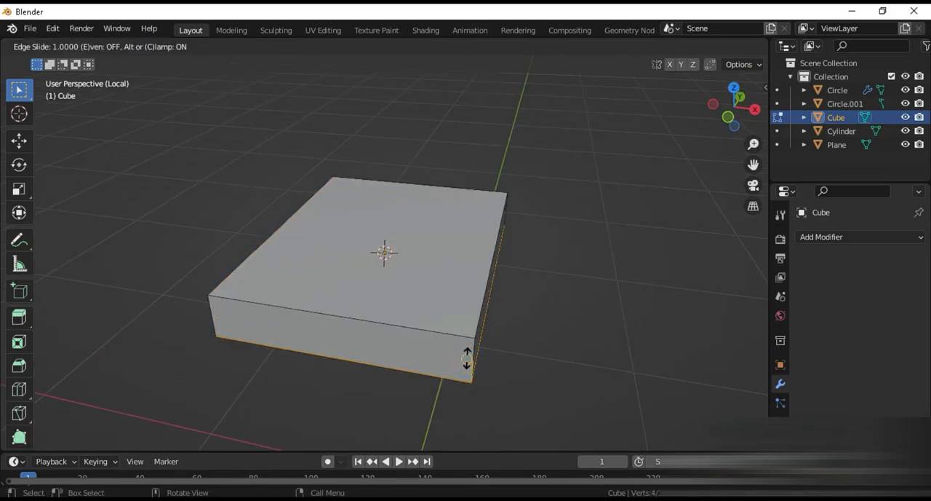
right_click(468, 359)
middle_click_drag(430, 354, 493, 331)
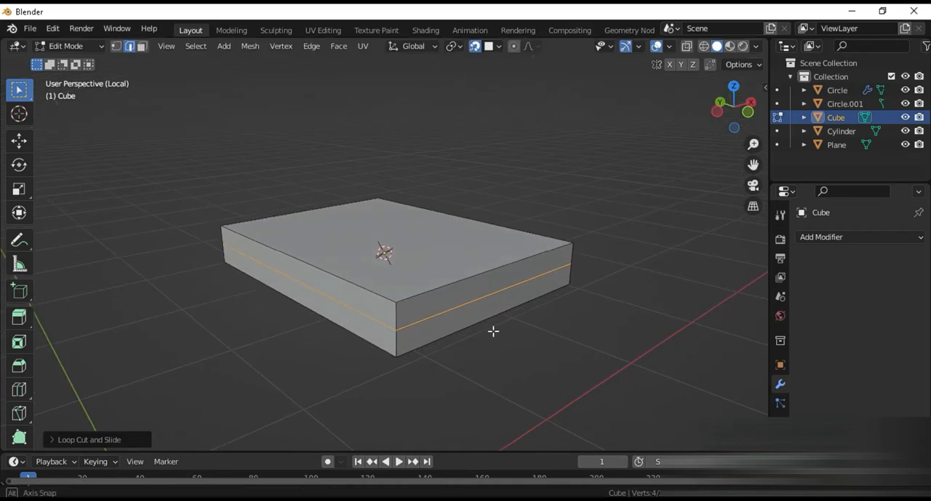
Step: Select the middle edge of the spine side and move it slightly outward along negative X
left_click(368, 314)
key("g")
key("x")
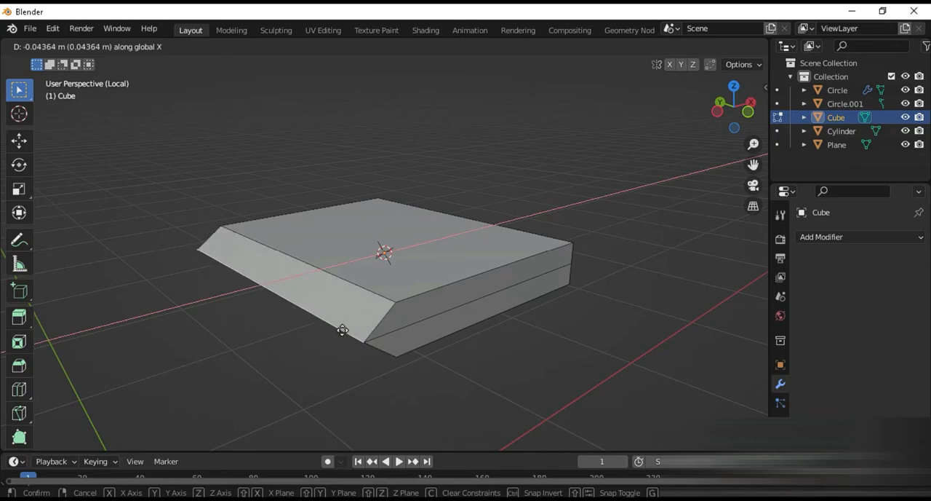
left_click(342, 330)
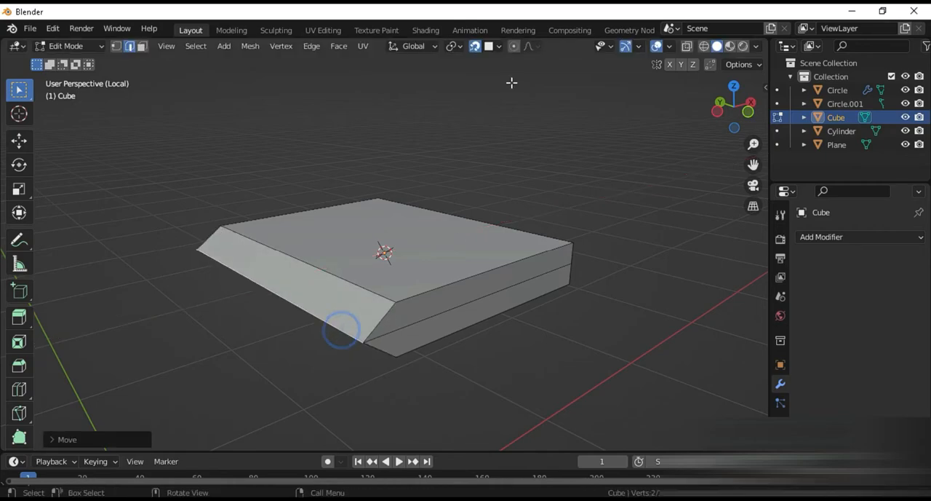
key("g")
key("x")
left_click(438, 344)
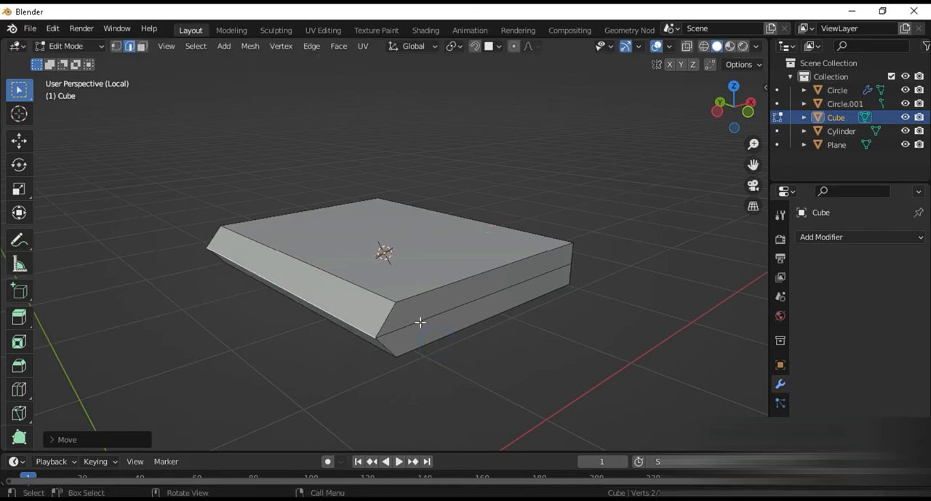
Step: Bevel the pulled-out spine edge with 25 segments to form a rounded book spine
key("ctrl+b")
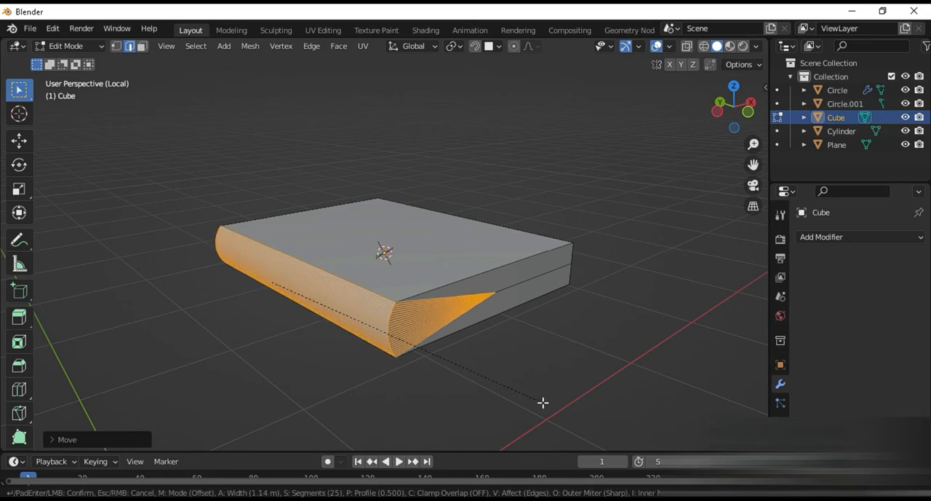
left_click(543, 401)
middle_click_drag(518, 357, 505, 353)
scroll(505, 353, "up", 2)
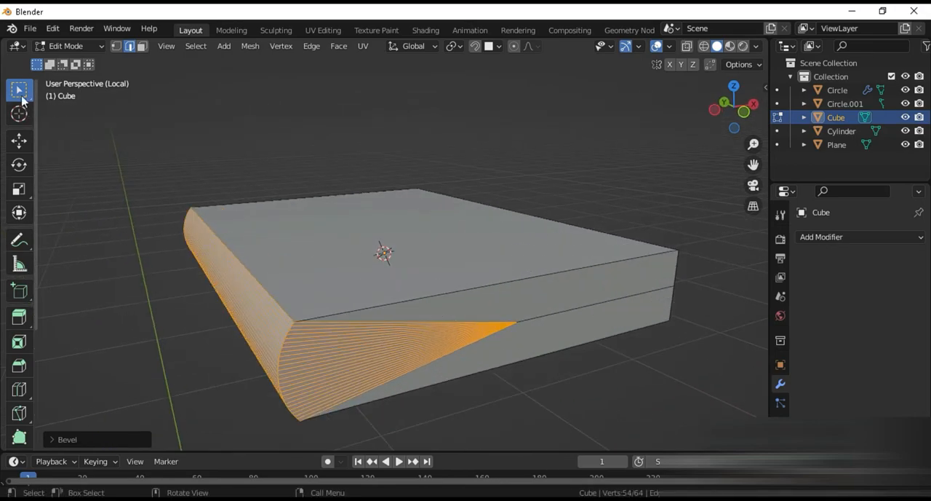
Step: With Circle Select in face mode, select the book's side faces on the three page sides, including the fanned bevel ends
left_click(22, 101)
left_click(86, 148)
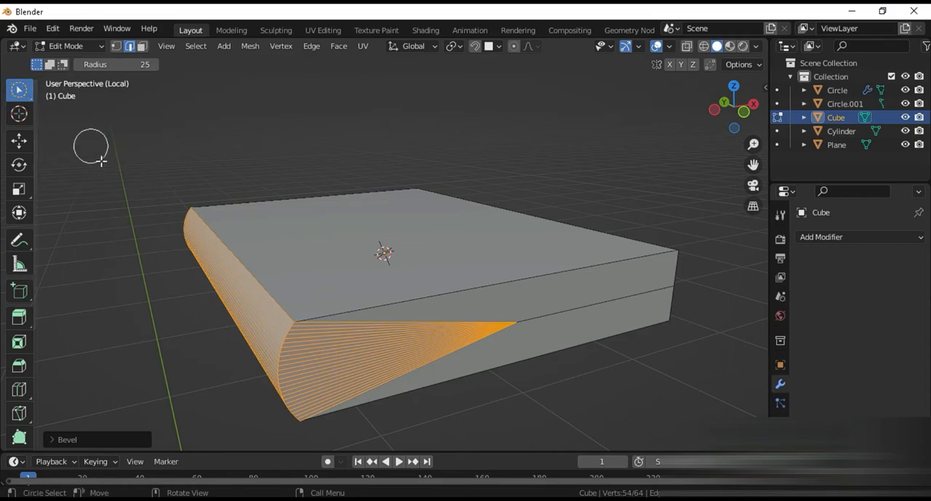
left_click_drag(446, 320, 466, 332)
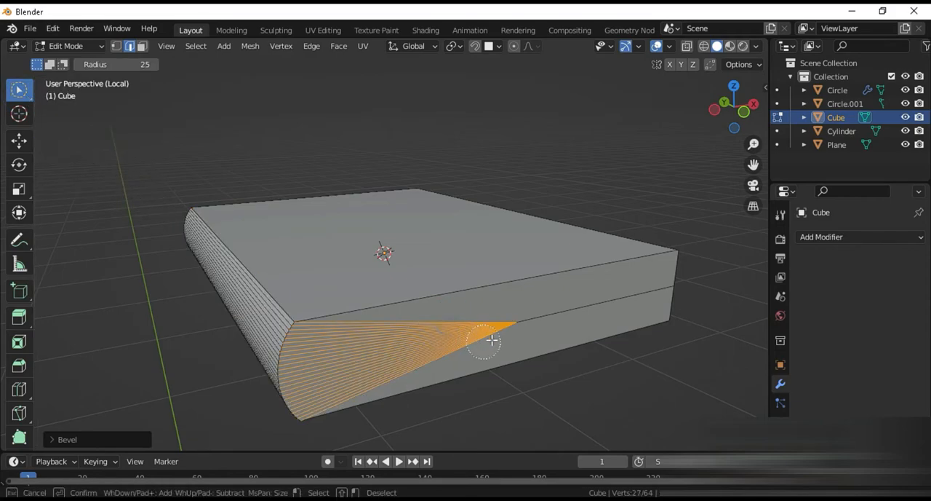
mouse_move(532, 311)
left_mouse_down()
mouse_move(519, 309)
mouse_move(505, 329)
left_mouse_up()
key("3")
middle_click_drag(505, 328, 366, 324)
left_click_drag(385, 325, 393, 339, "shift")
middle_click_drag(528, 316, 424, 313)
left_click_drag(569, 256, 575, 270, "shift")
middle_click_drag(576, 270, 599, 318)
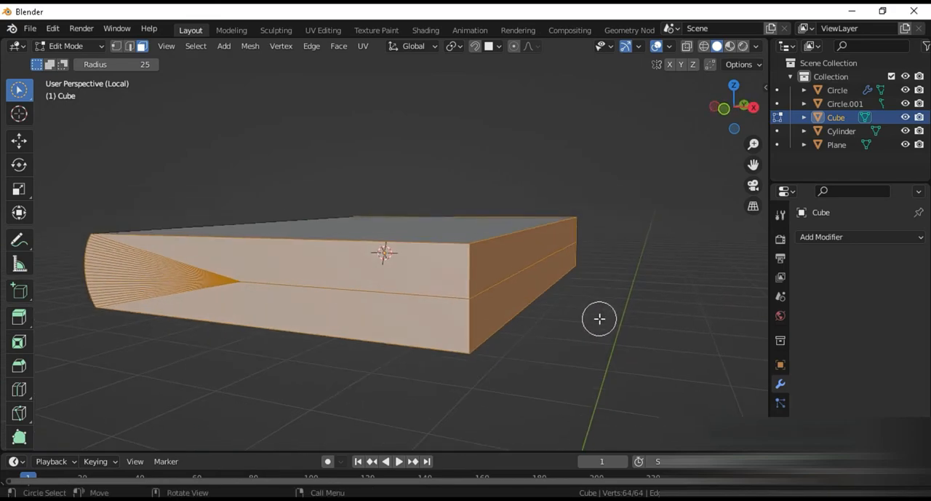
Step: Extrude the selected page faces and scale them inward to about 0.91, leaving overhanging covers
key("e")
key("s")
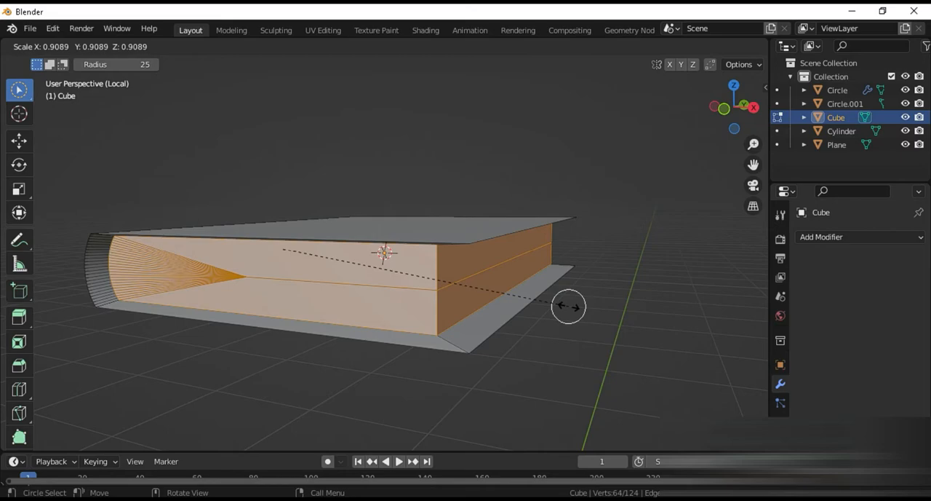
left_click(569, 307)
Step: Move the two page faces opposite the spine outward about 0.0056 m along X and return to Object Mode
left_click(496, 266)
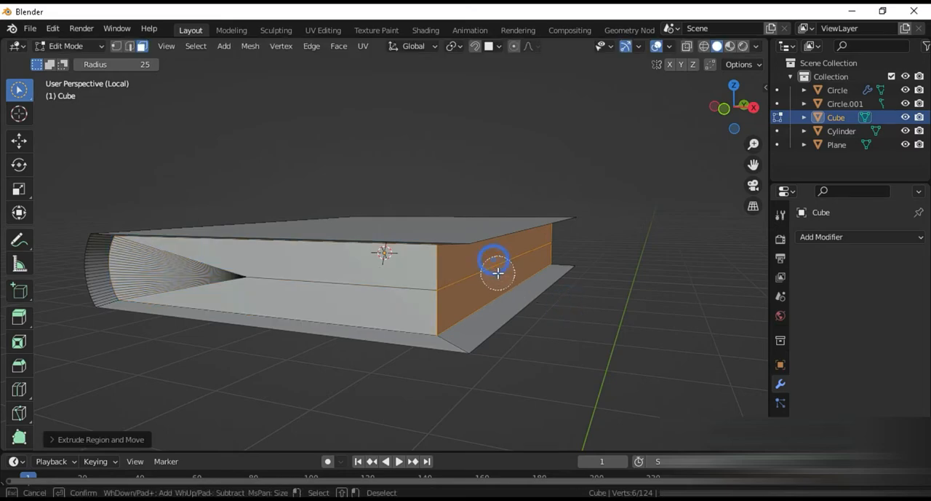
key("g")
key("x")
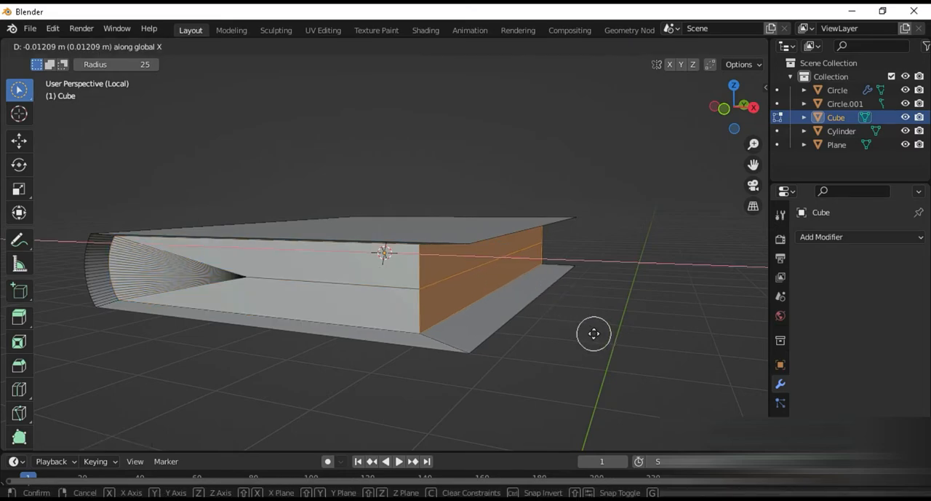
left_click(610, 338)
key("Tab")
Step: Give the book a new material with a near-black base color, and add a second slot with a new default material
middle_click_drag(529, 313, 513, 349)
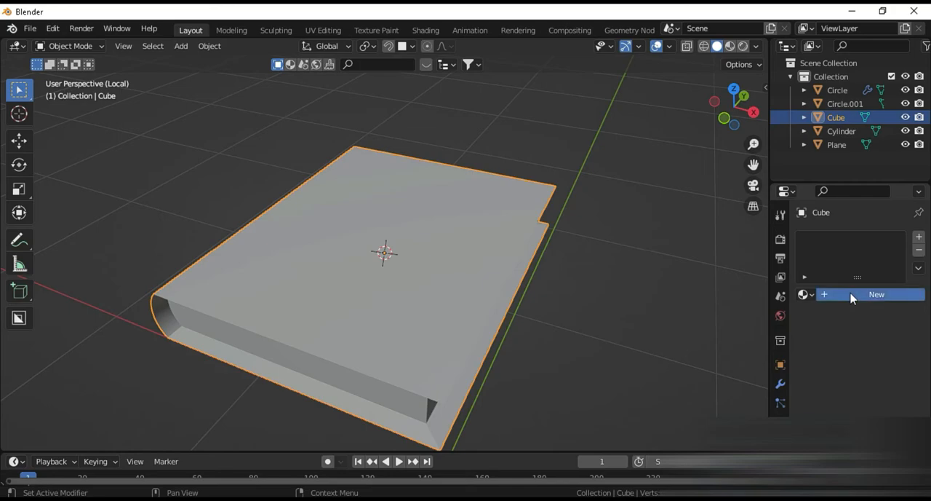
left_click(852, 295)
left_click(877, 438)
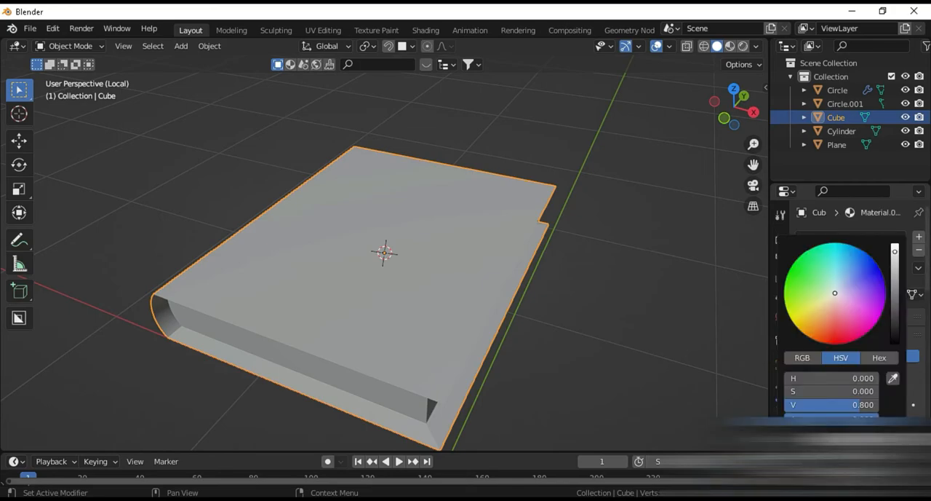
left_click_drag(895, 289, 895, 341)
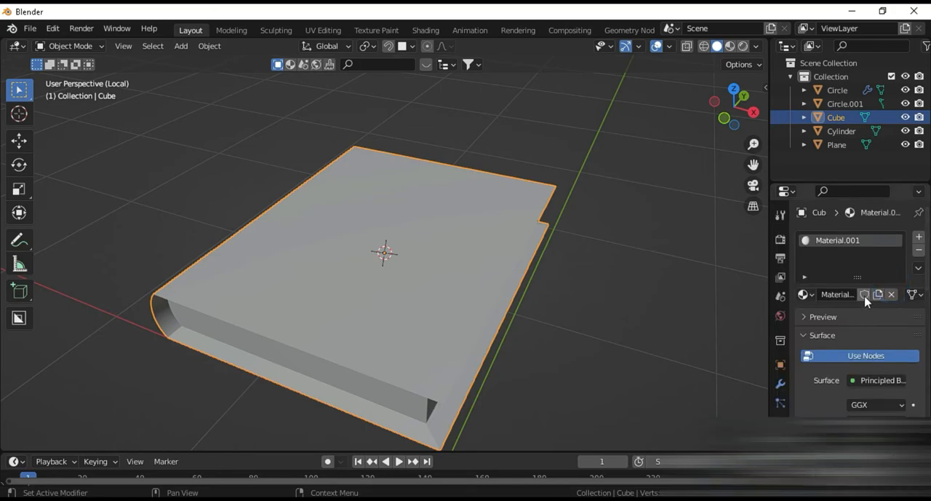
left_click(919, 239)
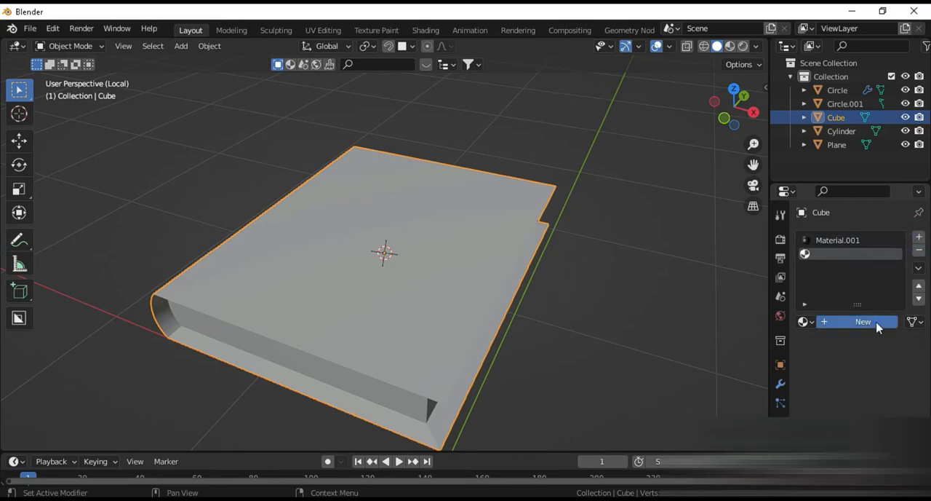
left_click(855, 322)
Step: In Edit Mode, select the book's page faces on all three open sides and assign Material.002 to them
mouse_move(507, 372)
middle_mouse_down()
mouse_move(499, 329)
mouse_move(478, 329)
mouse_move(468, 303)
mouse_move(409, 308)
middle_mouse_up()
key("Tab")
left_click_drag(410, 308, 279, 304)
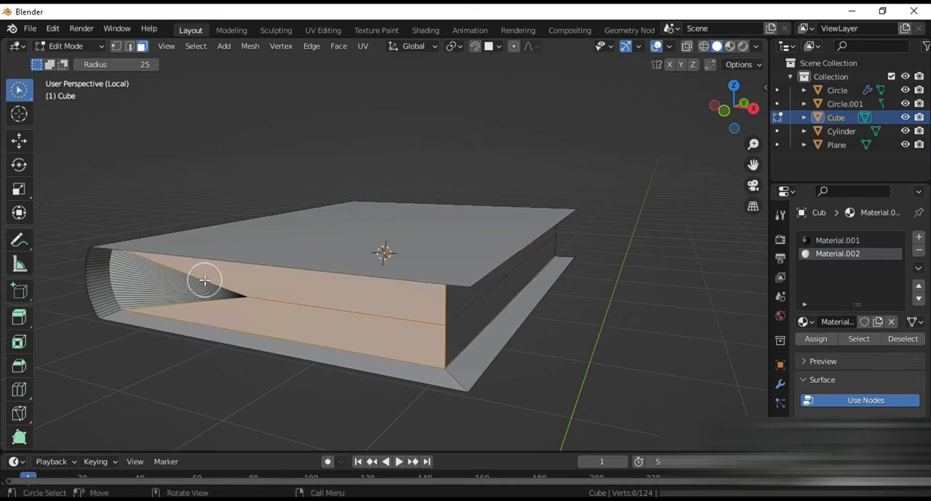
left_click_drag(209, 277, 219, 285)
left_click_drag(464, 312, 510, 307)
mouse_move(510, 307)
middle_mouse_down()
mouse_move(363, 298)
mouse_move(573, 282)
middle_mouse_up()
mouse_move(589, 268)
left_mouse_down()
mouse_move(538, 258)
mouse_move(661, 284)
left_mouse_up()
left_click(816, 339)
Step: Return to Object Mode and display the book in Material Preview shading
key("Tab")
left_click(730, 46)
mouse_move(408, 251)
middle_mouse_down()
mouse_move(645, 256)
mouse_move(477, 309)
mouse_move(409, 258)
mouse_move(414, 233)
mouse_move(572, 223)
mouse_move(632, 237)
mouse_move(643, 276)
mouse_move(407, 314)
mouse_move(620, 207)
middle_mouse_up()
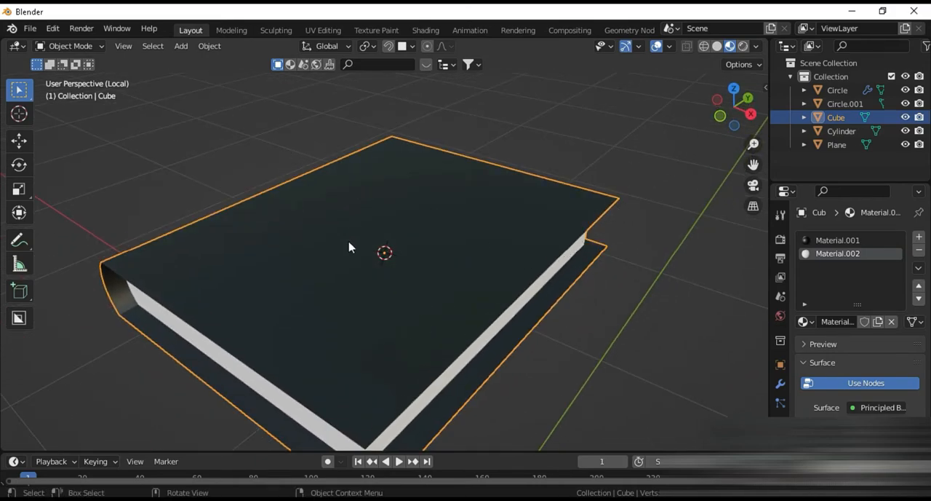
Step: Leave local view, rotate the book diagonally on the tabletop under the flap's corner, and rescale it along X
key("KP_Divide")
middle_click_drag(370, 253, 404, 301)
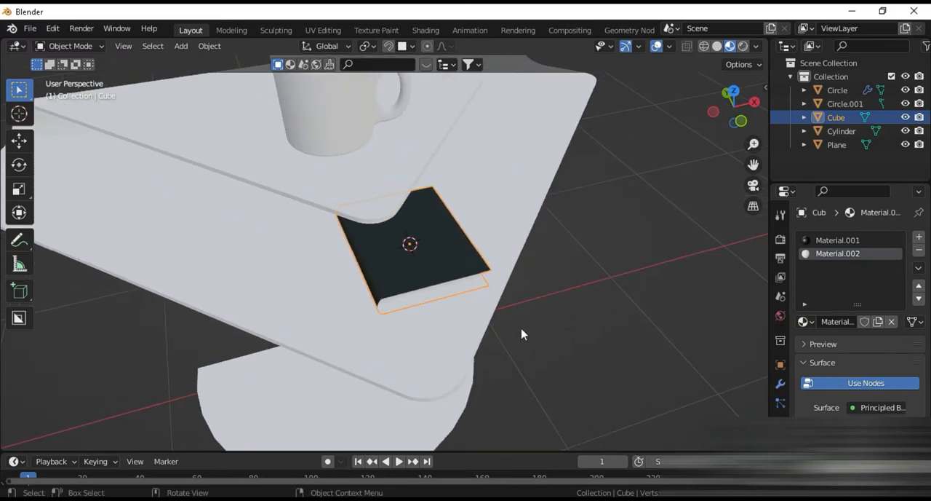
key("r")
left_click(403, 338)
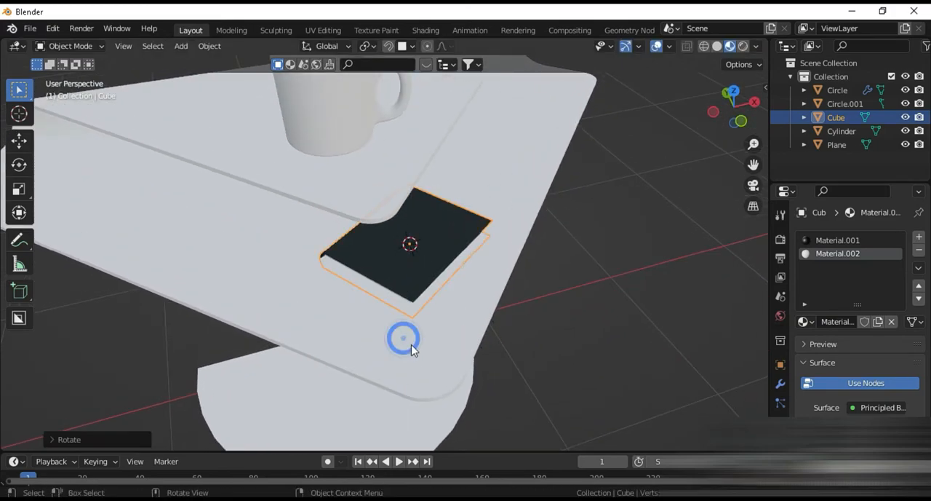
key("s")
key("x")
left_click(390, 361)
Step: Adjust the book's height along Z so it rests on the lower tabletop
middle_click_drag(393, 358, 436, 321)
key("g")
key("z")
left_click(438, 296)
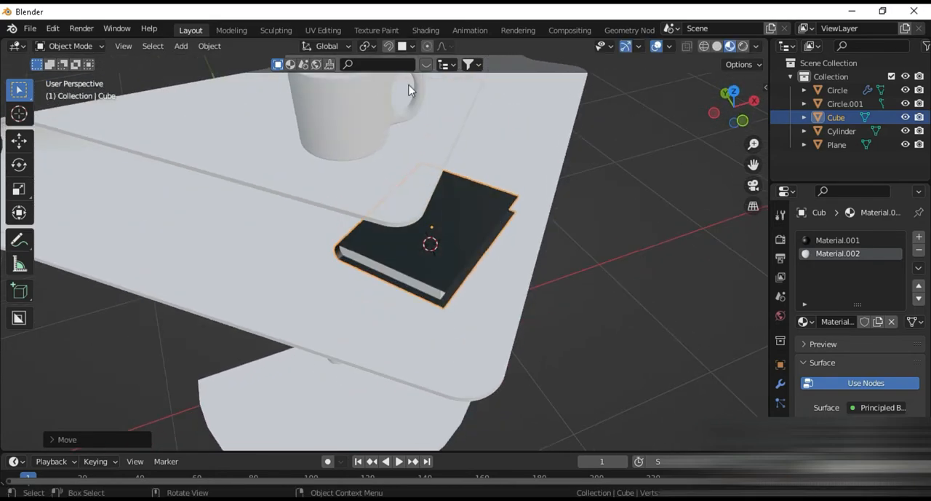
key("g")
key("z")
left_click(396, 324)
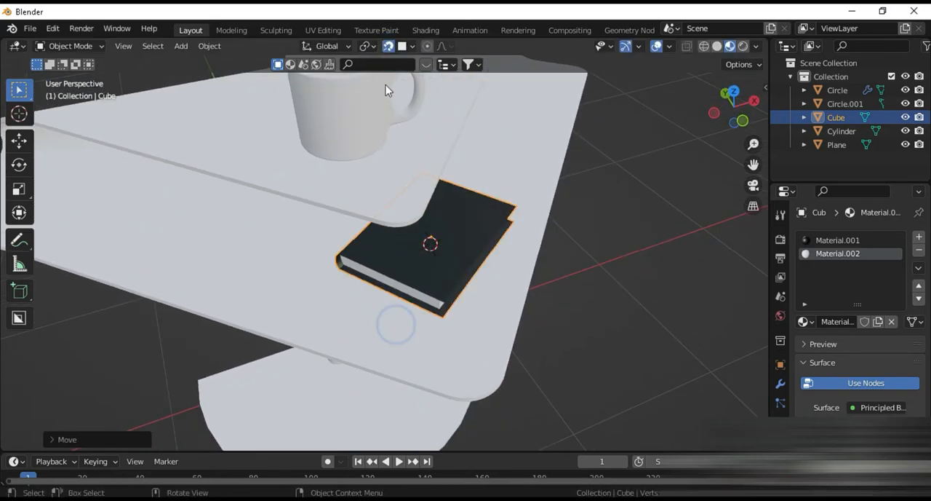
Step: Examine the whole table with mug and book and compare it with the reference photo Capture.PNG in Photos
mouse_move(416, 199)
middle_mouse_down()
mouse_move(437, 165)
mouse_move(427, 195)
middle_mouse_up()
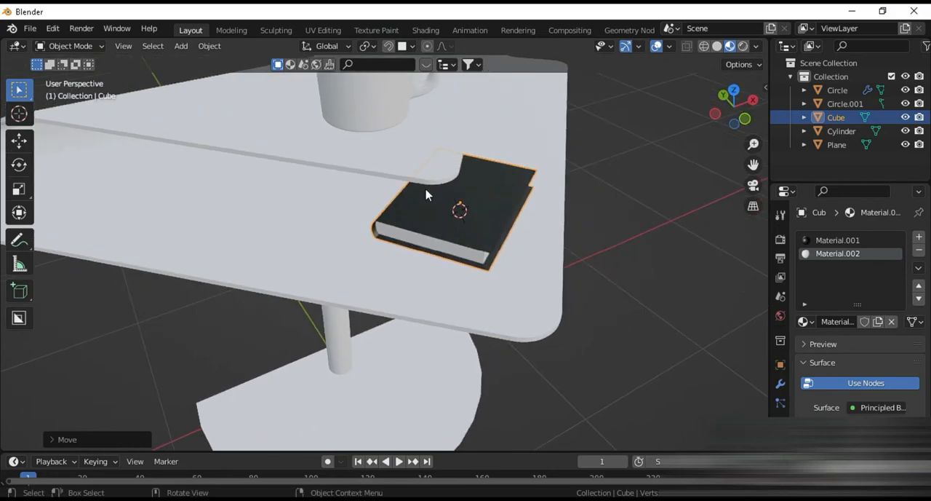
scroll(446, 234, "down", 4)
scroll(436, 273, "up", 4)
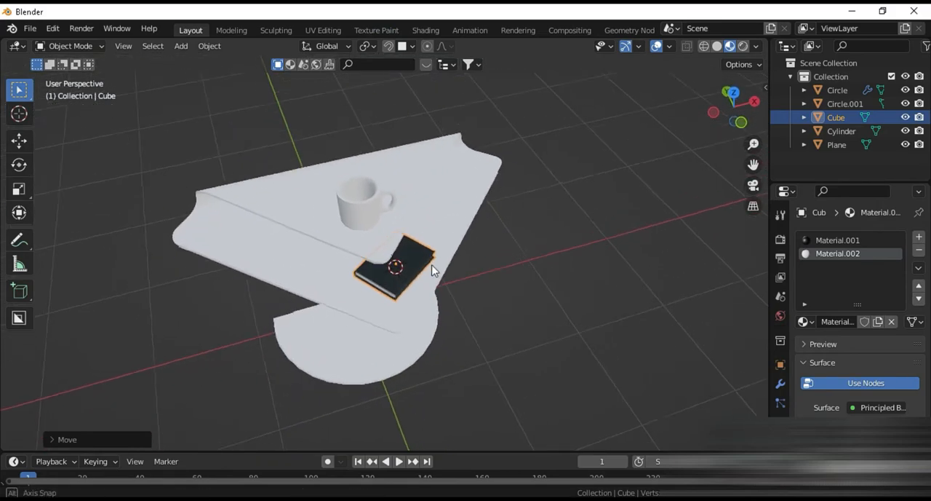
middle_click_drag(456, 256, 501, 237)
left_click(643, 499)
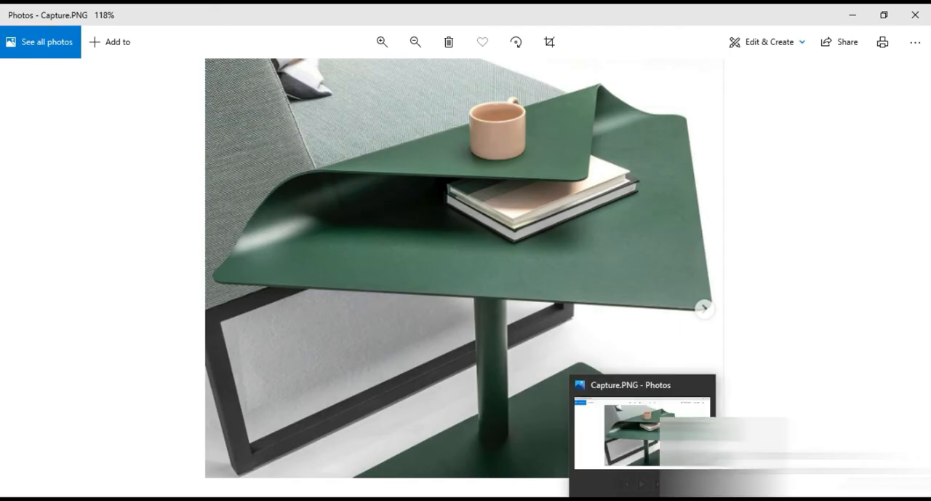
left_click(643, 499)
middle_click_drag(567, 379, 485, 370)
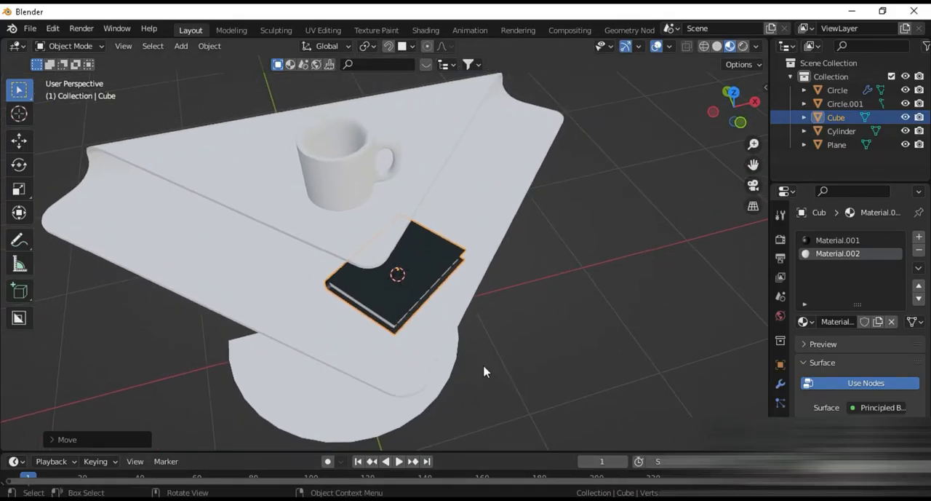
Step: Isolate the folded tabletop in local view and enter Edit Mode on its faces
left_click(406, 349)
key("Tab")
key("c")
middle_click_drag(407, 361, 430, 345)
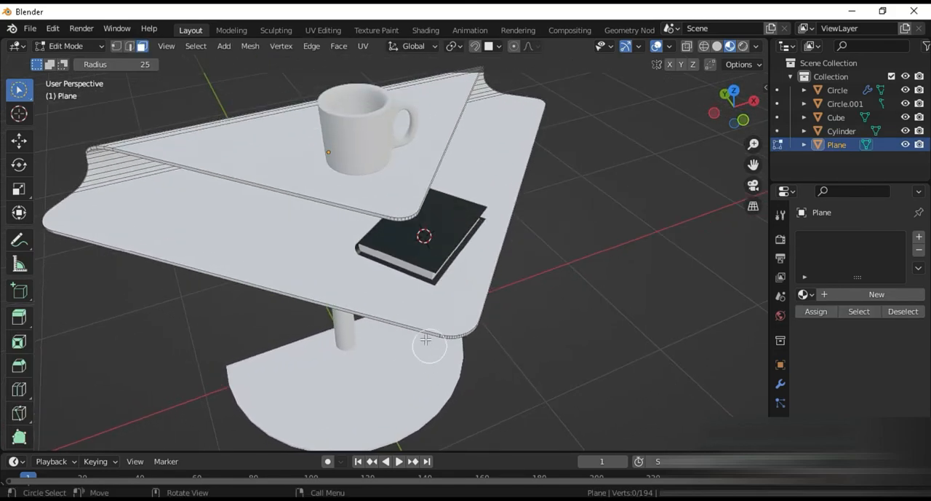
scroll(429, 345, "up", 3)
key("KP_Divide")
scroll(395, 281, "up", 4)
scroll(399, 274, "up", 2)
scroll(416, 305, "up", 1)
middle_click_drag(415, 305, 390, 271)
Step: Select the narrow rim faces along the flap's free edges and around its rounded corner
scroll(390, 270, "up", 1)
left_click(449, 221)
left_click_drag(19, 90, 75, 131)
left_click(446, 225)
left_click(468, 225, "shift")
left_click(486, 225, "shift")
left_click(502, 225, "shift")
left_click_drag(513, 225, 571, 233, "shift")
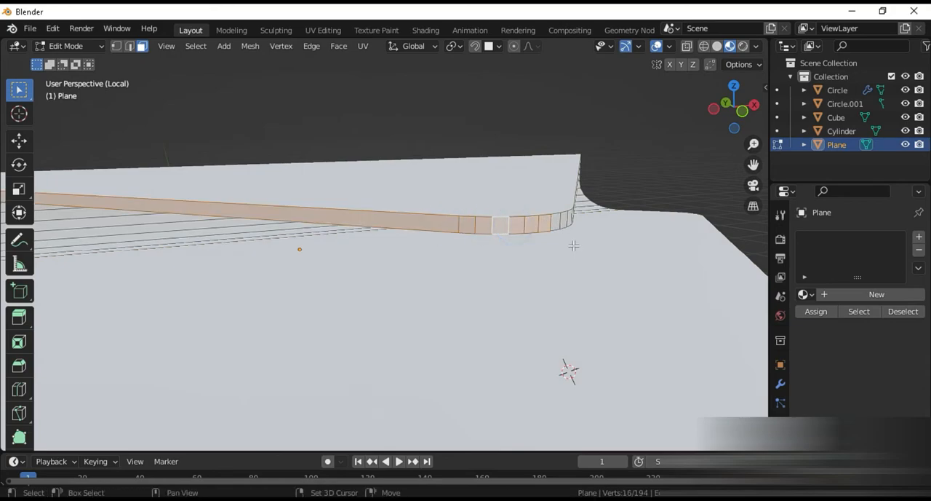
middle_click_drag(572, 233, 360, 222)
left_click_drag(315, 222, 387, 213, "shift")
middle_click_drag(434, 280, 515, 286)
middle_click_drag(342, 287, 508, 310)
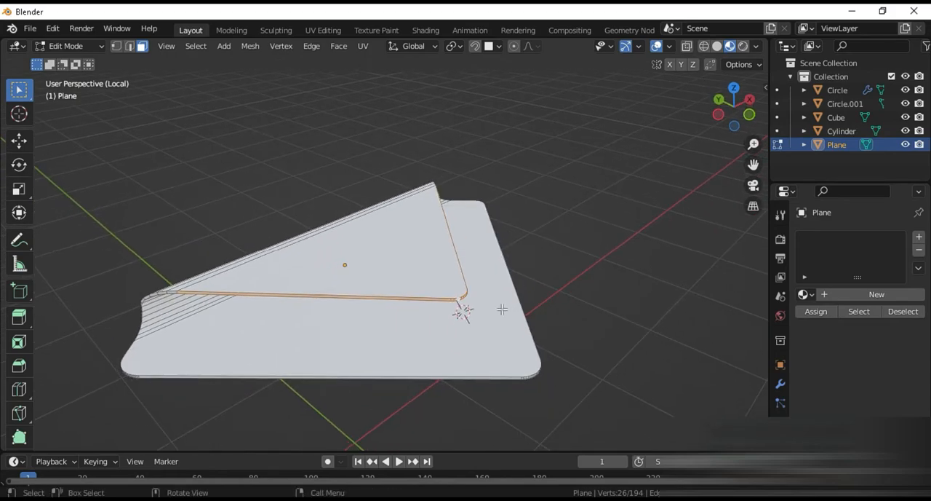
Step: Scale the selected flap rim faces to about 0.63, return to Object Mode and leave local view
key("s")
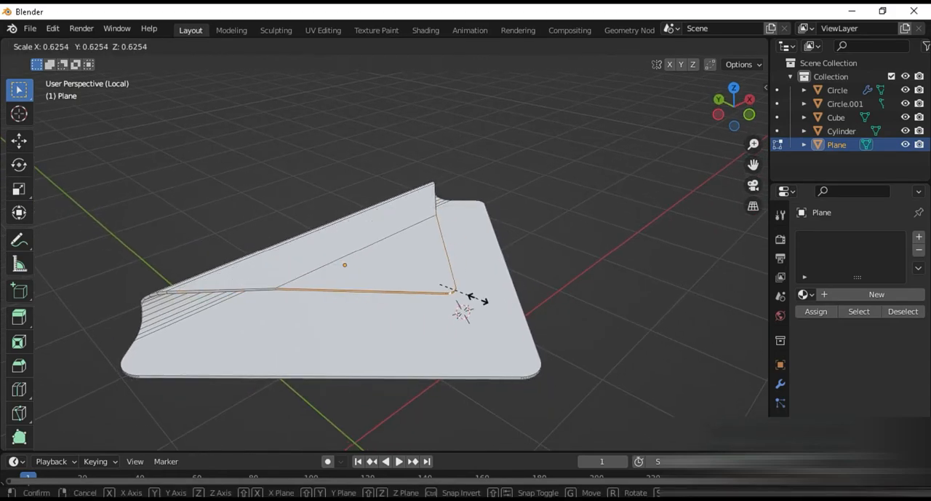
left_click(477, 297)
middle_click_drag(478, 298, 501, 358)
key("Tab")
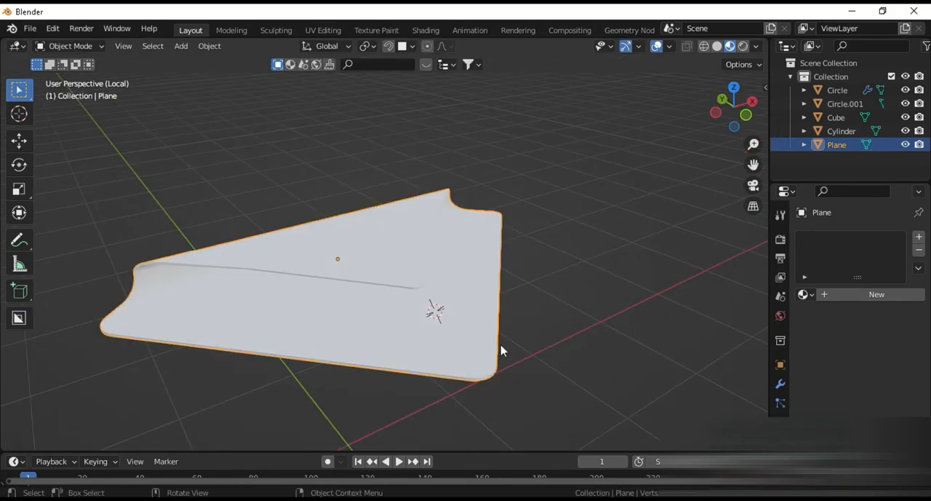
key("KP_Divide")
scroll(477, 330, "up", 5)
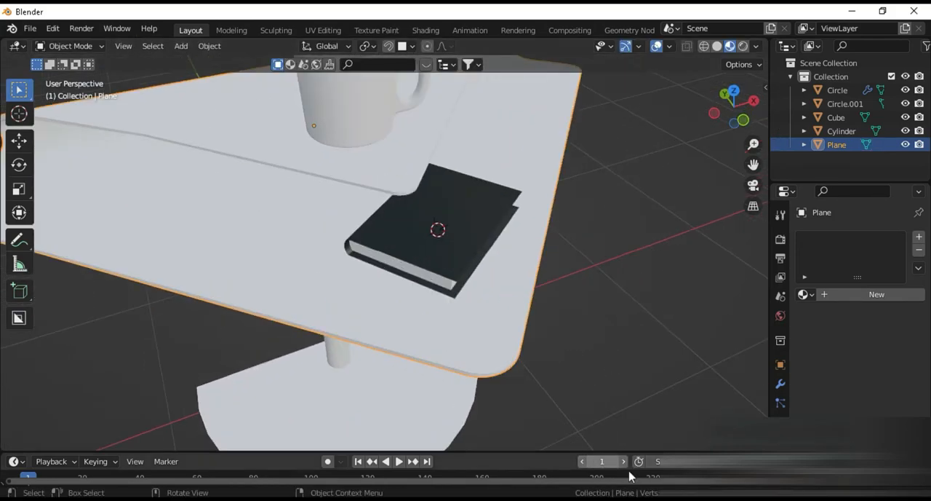
Step: Compare the reshaped flap and the book beneath it with the reference photo Capture.PNG in Photos
key("alt+Tab")
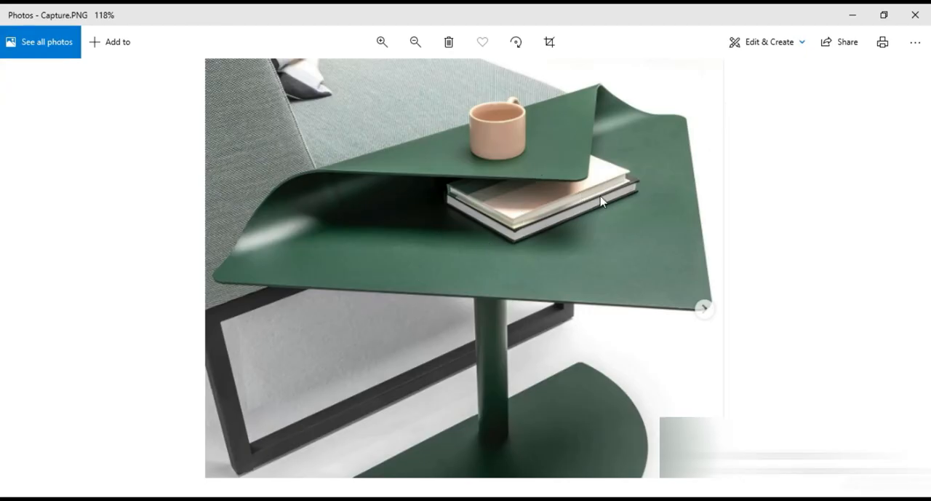
key("alt+Tab")
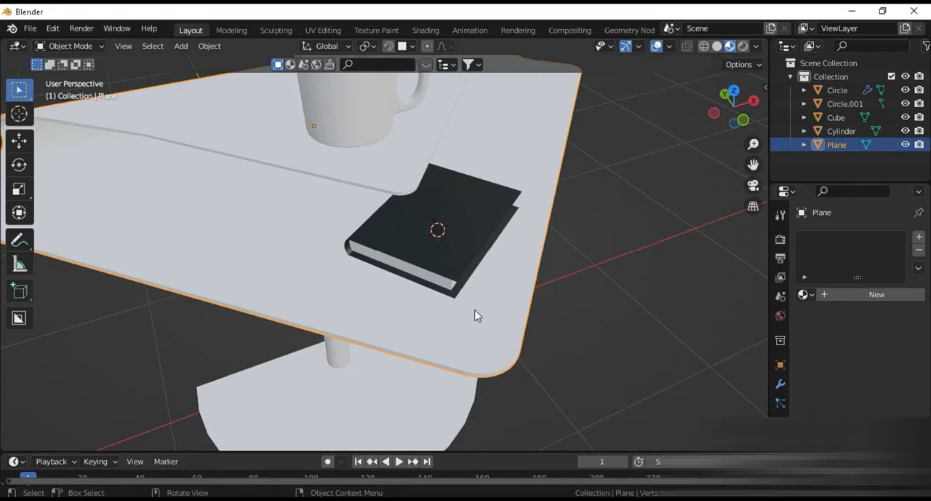
middle_click_drag(449, 289, 533, 271)
middle_click_drag(582, 245, 536, 273)
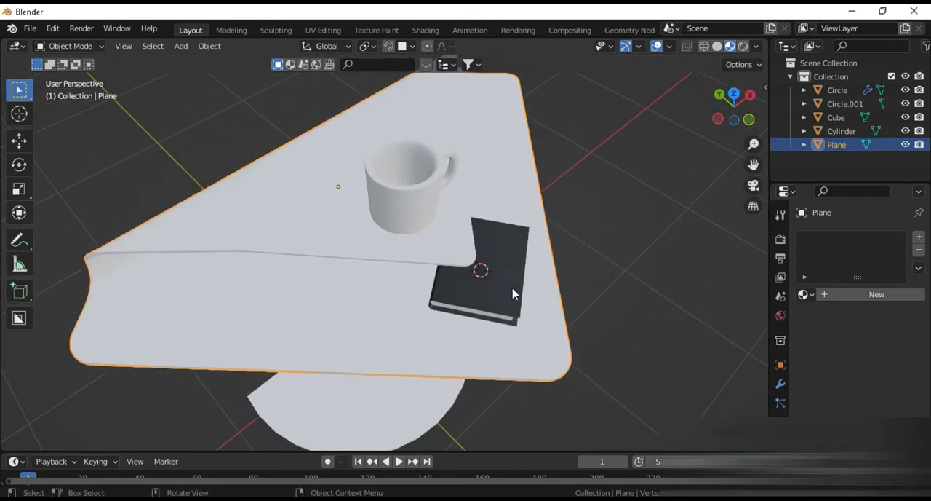
left_click(513, 293)
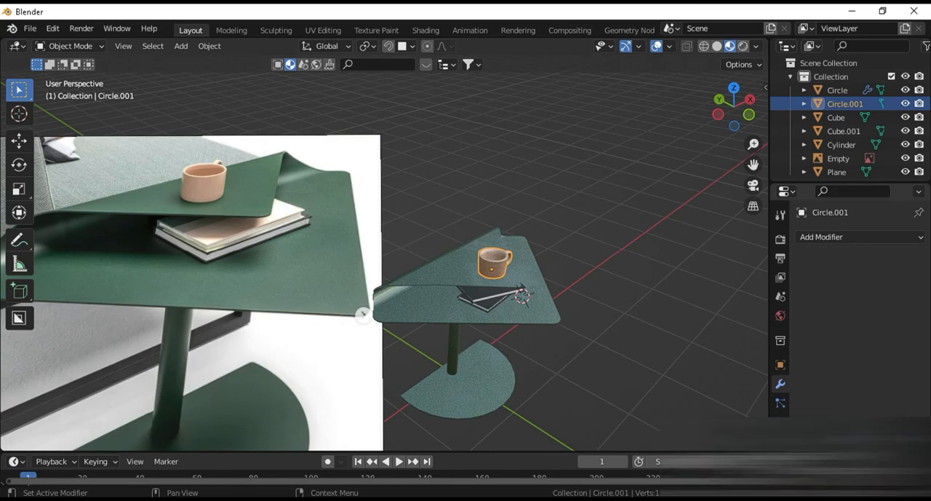
Step: Examine the textured table, mug and two books beside the reference image from several angles
scroll(589, 388, "up", 2)
middle_click_drag(589, 388, 452, 299)
scroll(221, 250, "down", 1)
scroll(470, 331, "up", 3)
scroll(454, 358, "down", 4)
scroll(452, 299, "down", 2)
scroll(504, 327, "up", 1)
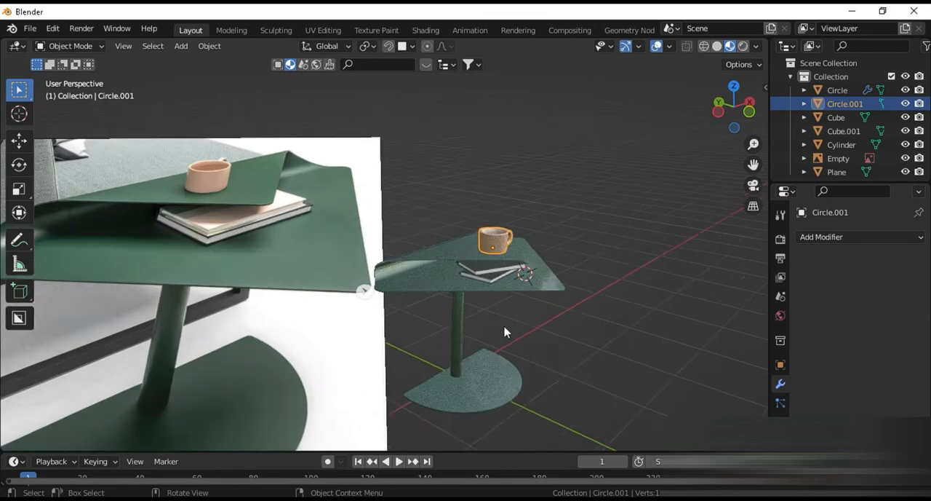
scroll(502, 332, "up", 2)
mouse_move(182, 202)
middle_mouse_down()
mouse_move(197, 200)
mouse_move(192, 214)
middle_mouse_up()
mouse_move(160, 160)
middle_mouse_down()
mouse_move(175, 179)
mouse_move(160, 192)
middle_mouse_up()
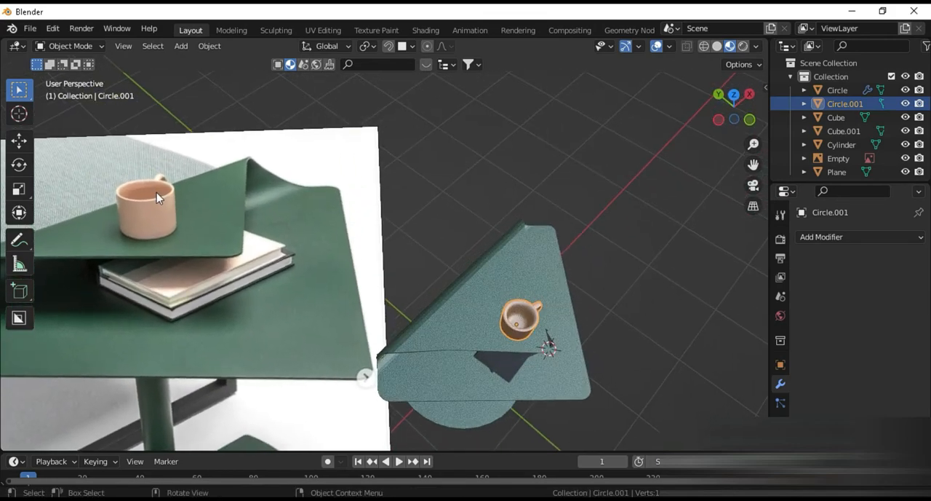
scroll(571, 388, "up", 4)
middle_click_drag(622, 417, 568, 373)
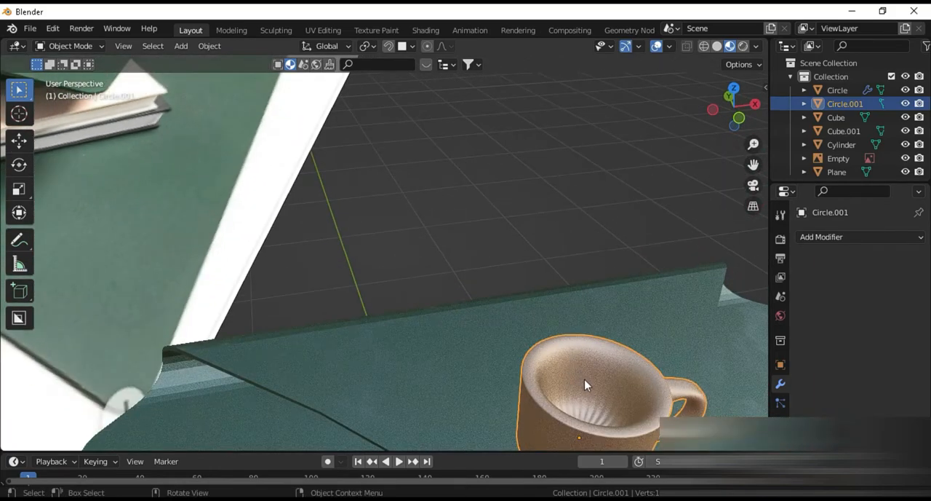
scroll(492, 361, "down", 5)
middle_click_drag(491, 359, 500, 294)
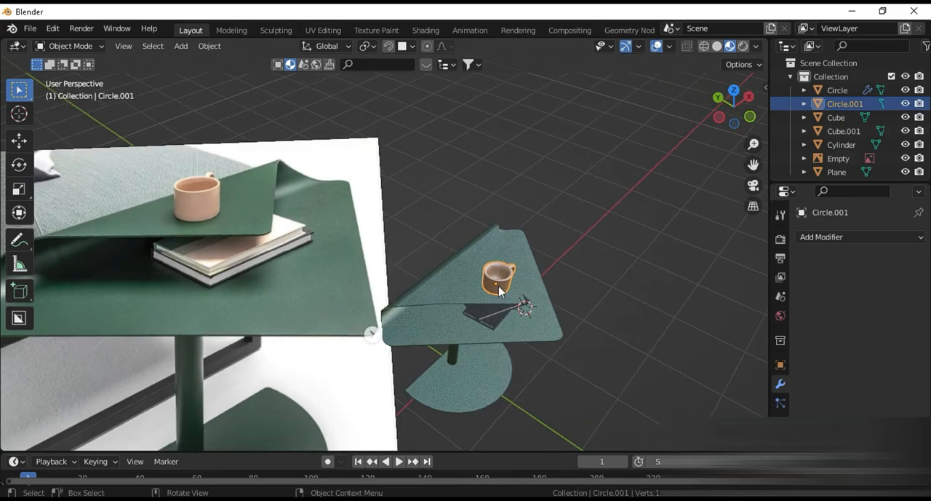
Step: Select the upper book and make its cover material, Material.001, a separate single-user copy
scroll(536, 364, "up", 2)
left_click(535, 318)
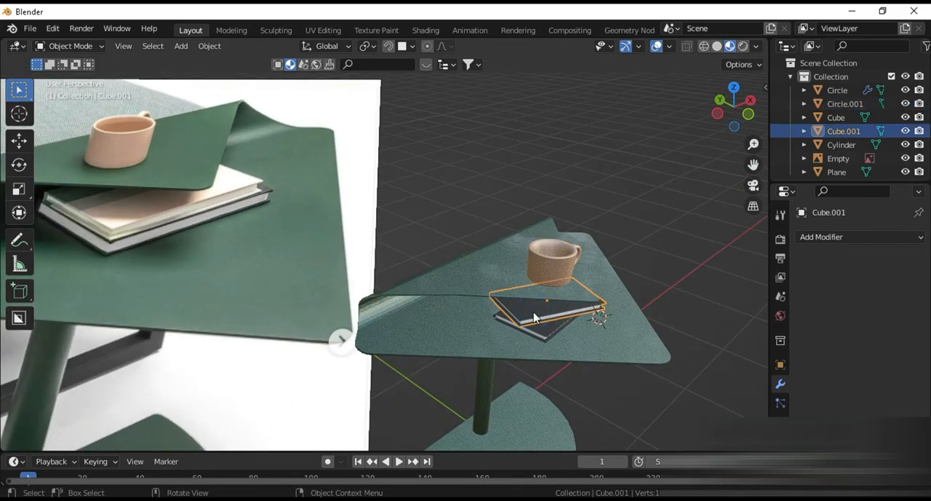
left_click(781, 479)
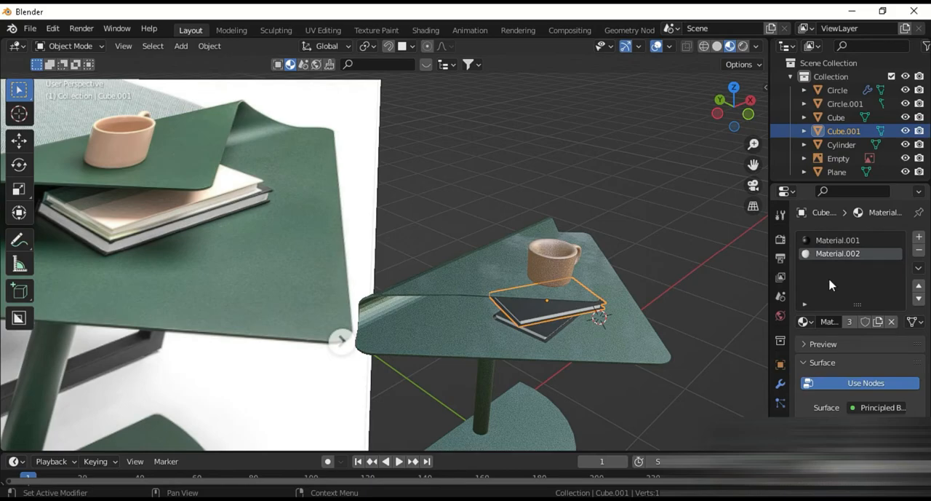
left_click(844, 241)
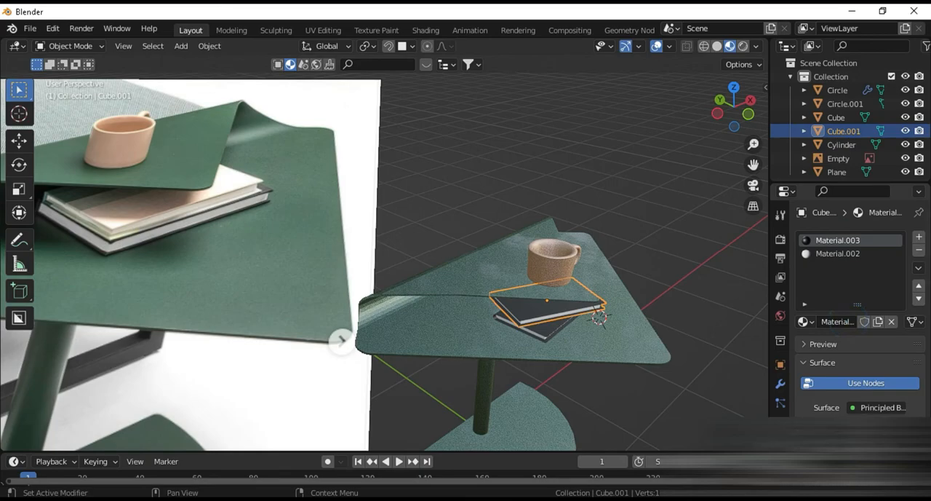
Step: Set the upper book's cover base color to the pale cream sampled from the top book in the reference image
scroll(852, 326, "down", 2)
scroll(836, 375, "up", 2)
scroll(829, 371, "down", 3)
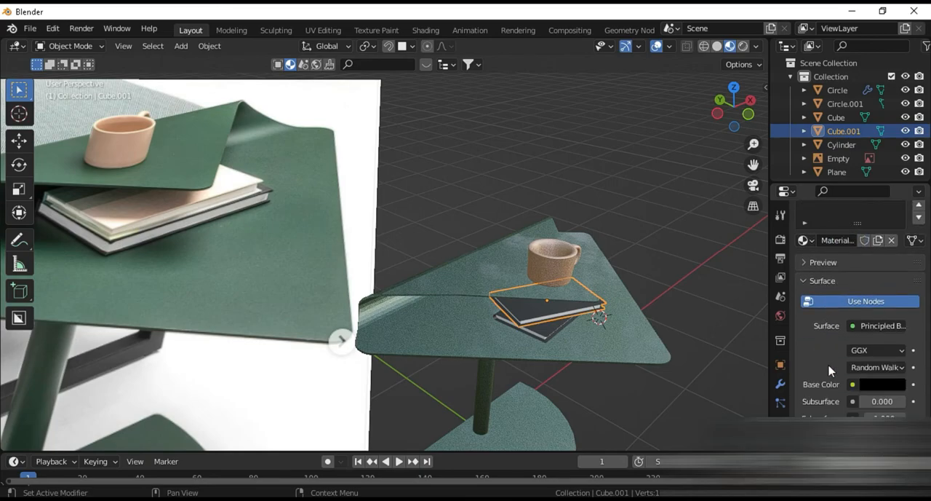
scroll(830, 371, "down", 1)
left_click(876, 358)
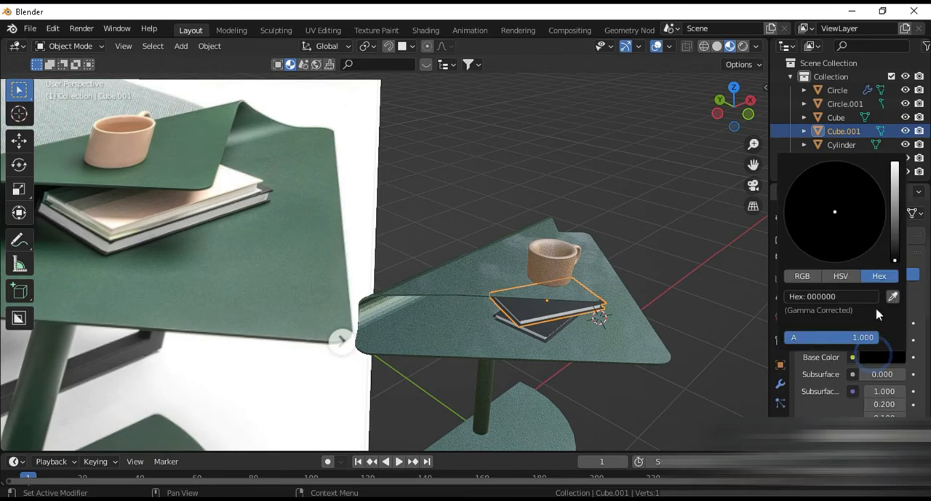
left_click(894, 297)
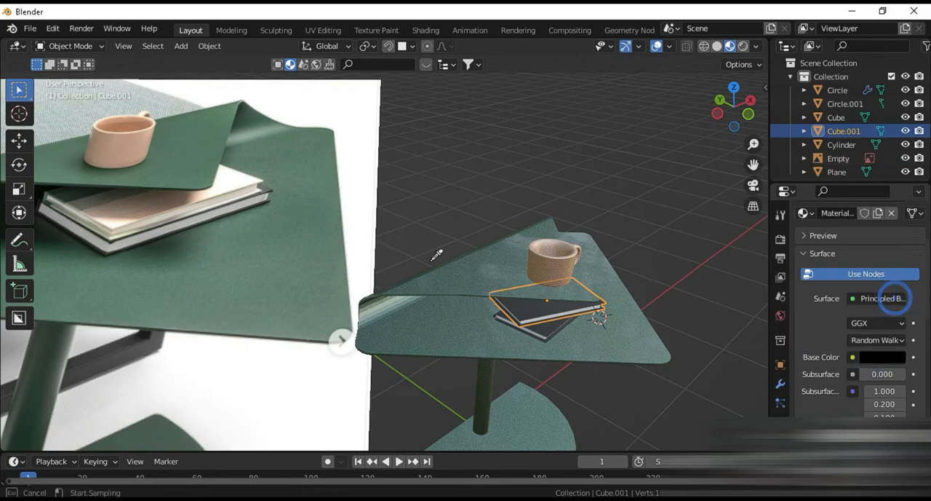
left_click(118, 214)
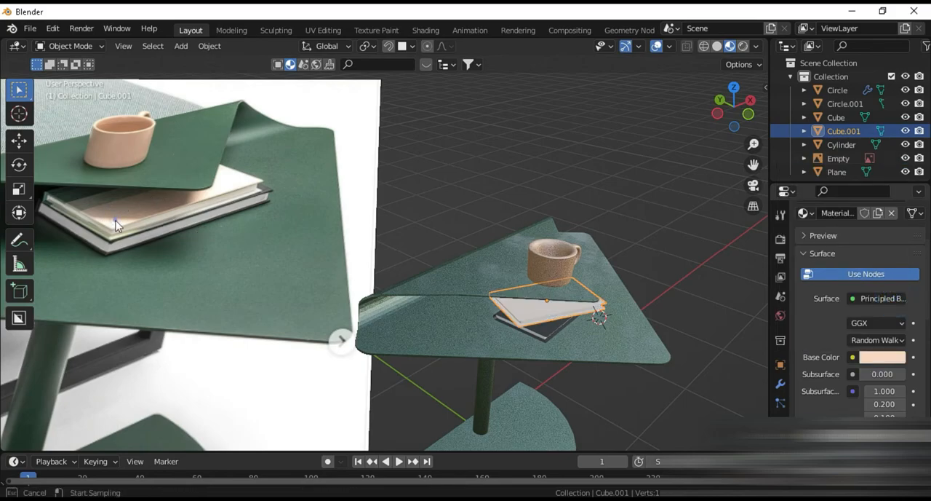
left_click(886, 360)
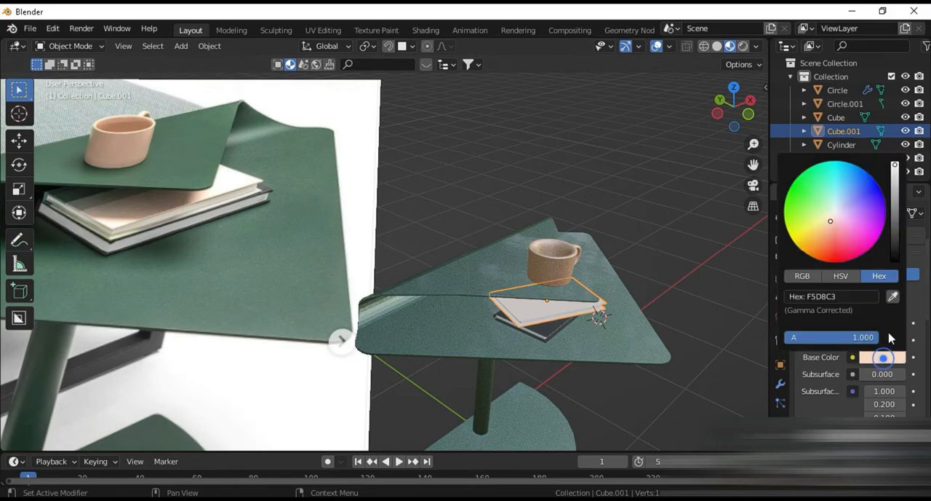
left_click(694, 398)
Step: Show rendered shading using Cycles on GPU Compute, with viewport max samples set to 2 and viewport denoising enabled
left_click(742, 46)
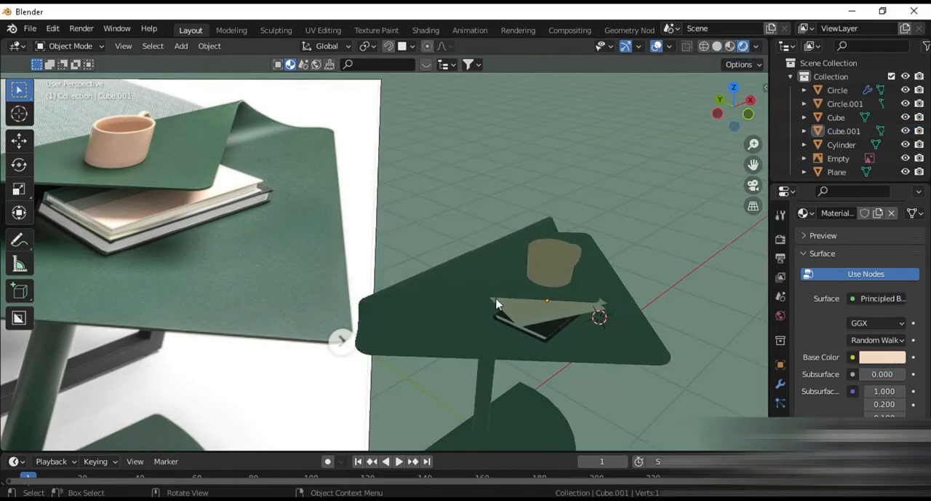
left_click(780, 239)
scroll(854, 320, "up", 5)
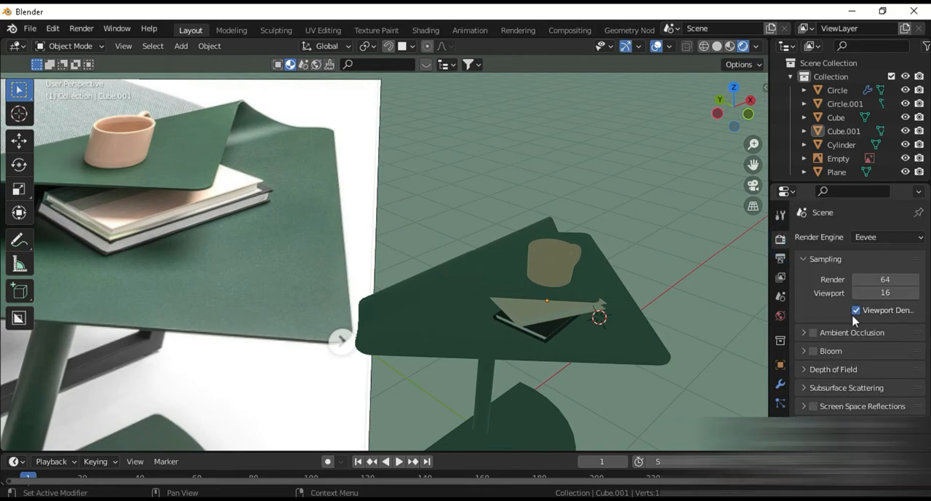
left_click(871, 240)
left_click(868, 285)
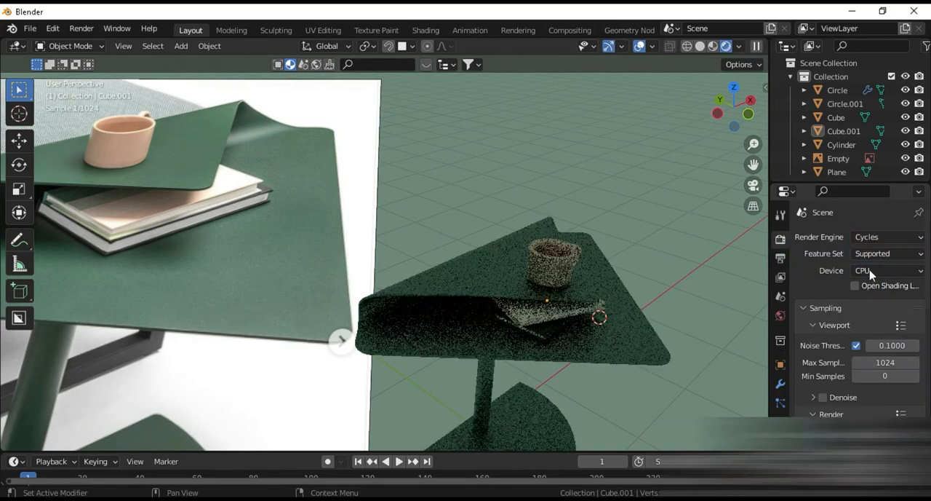
left_click(870, 270)
left_click(874, 302)
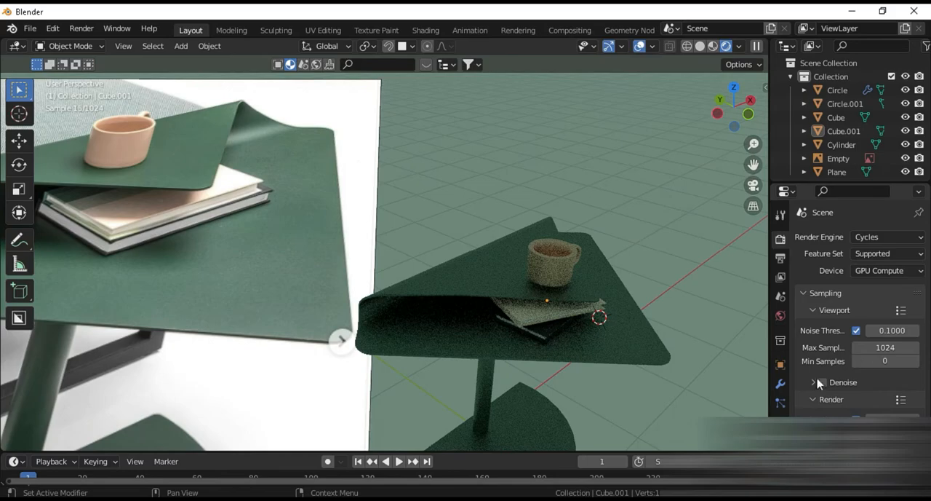
left_click(885, 347)
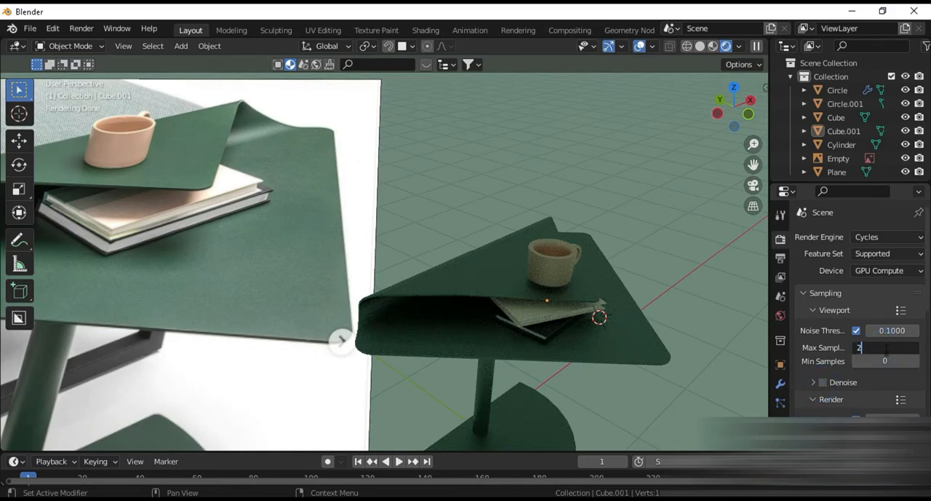
key("Return")
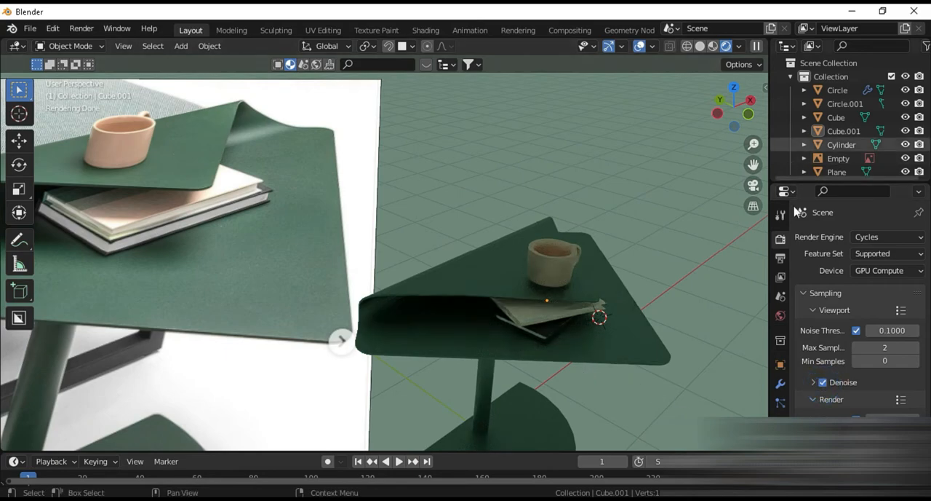
Step: Use an Environment Texture as the world background color
left_click(782, 316)
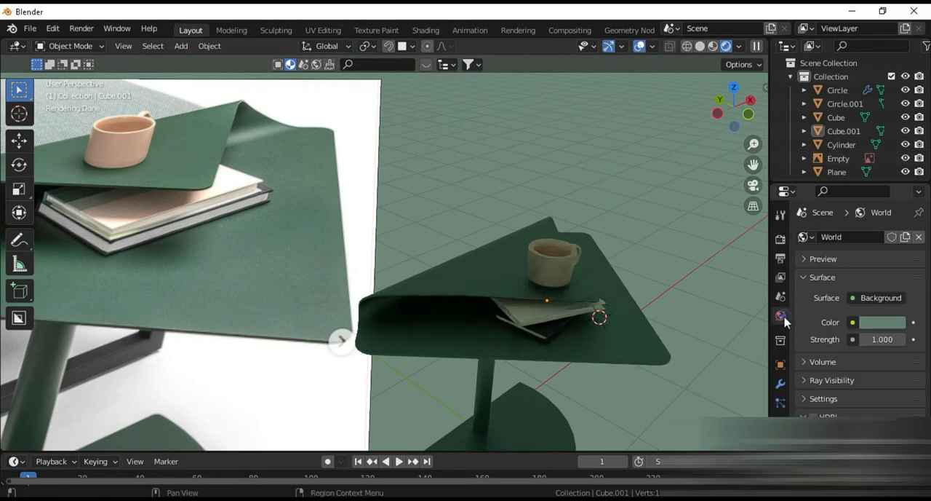
left_click(853, 323)
left_click(854, 325)
left_click(513, 169)
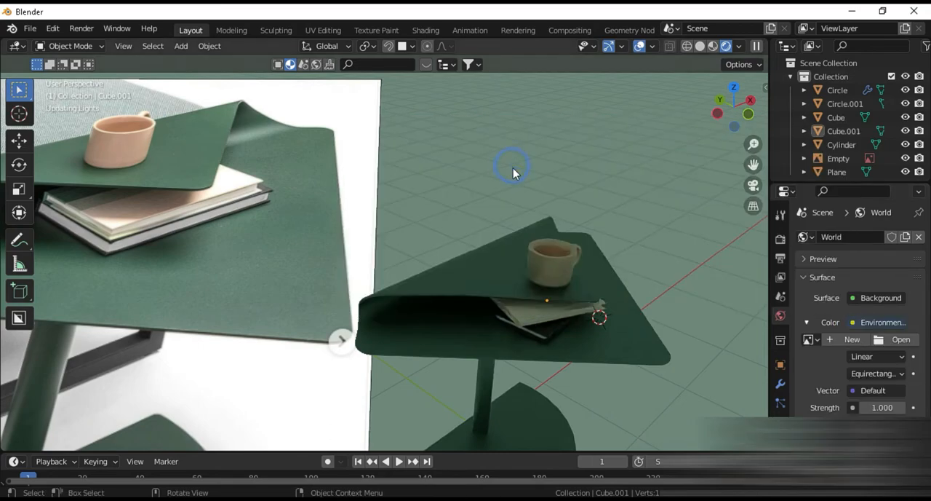
Step: Load sculpture_exhibition_4k.hdr from the Desktop's pbr\hdri folder as the world's environment image
left_click(897, 340)
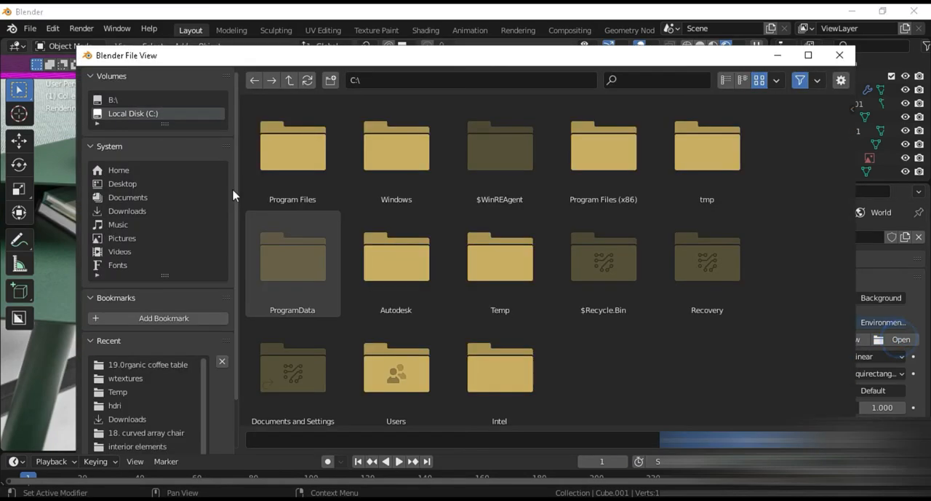
left_click(120, 185)
left_click(507, 143)
left_click(315, 198)
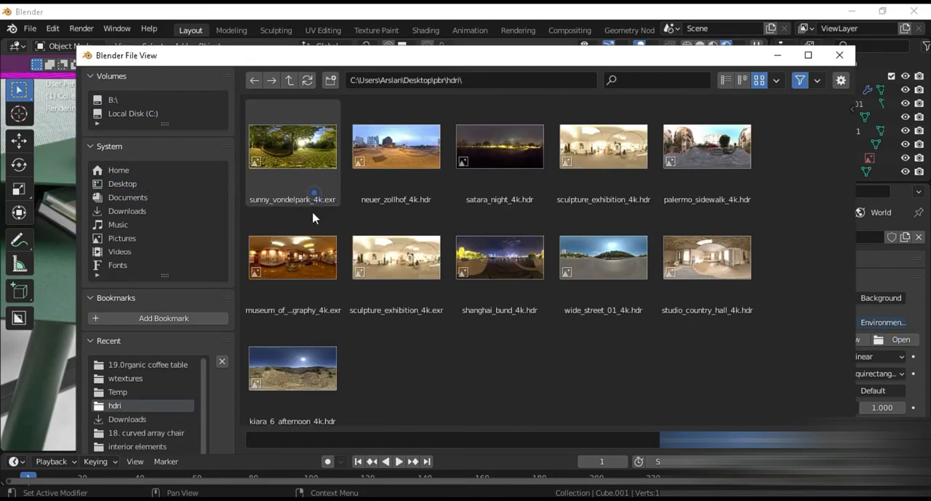
double_click(603, 146)
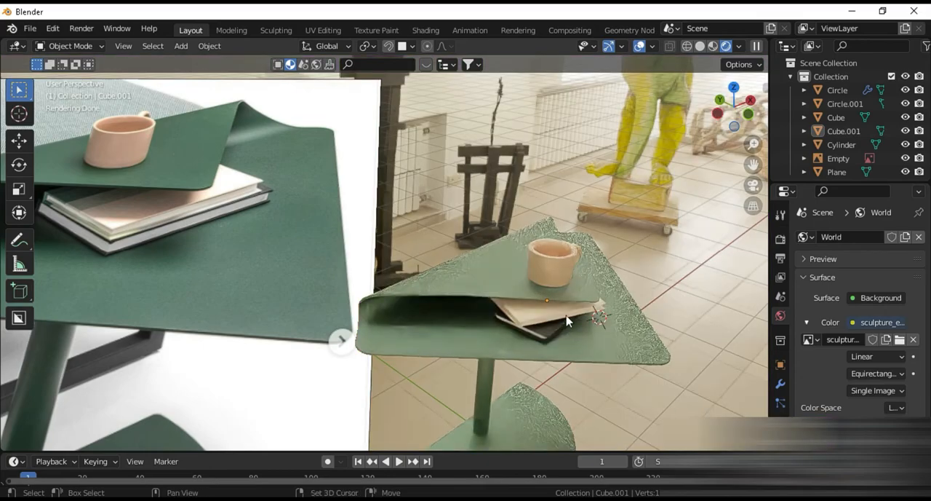
Step: Examine the HDRI-lit table, mug and books up close and beside the reference image
middle_click_drag(567, 321, 468, 295, "shift")
scroll(557, 284, "up", 5)
scroll(485, 308, "down", 3)
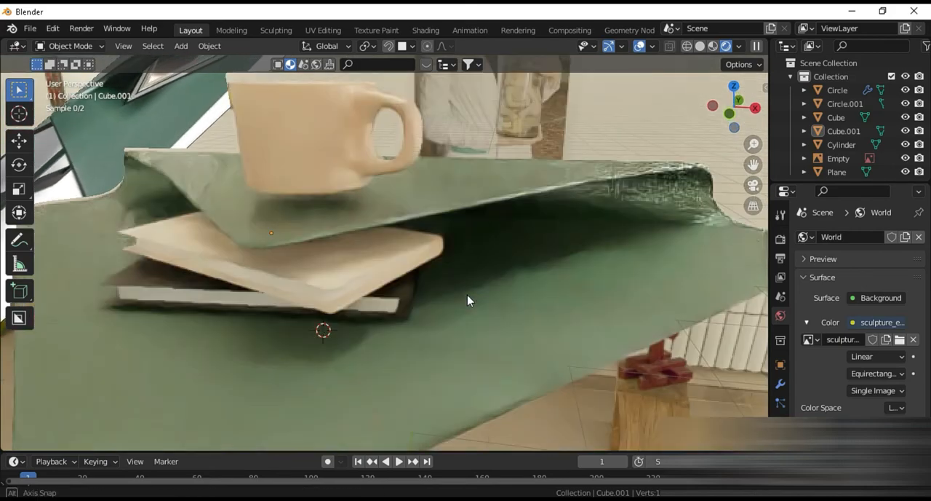
middle_click_drag(293, 299, 583, 376)
scroll(575, 298, "down", 5)
middle_click_drag(460, 292, 227, 215)
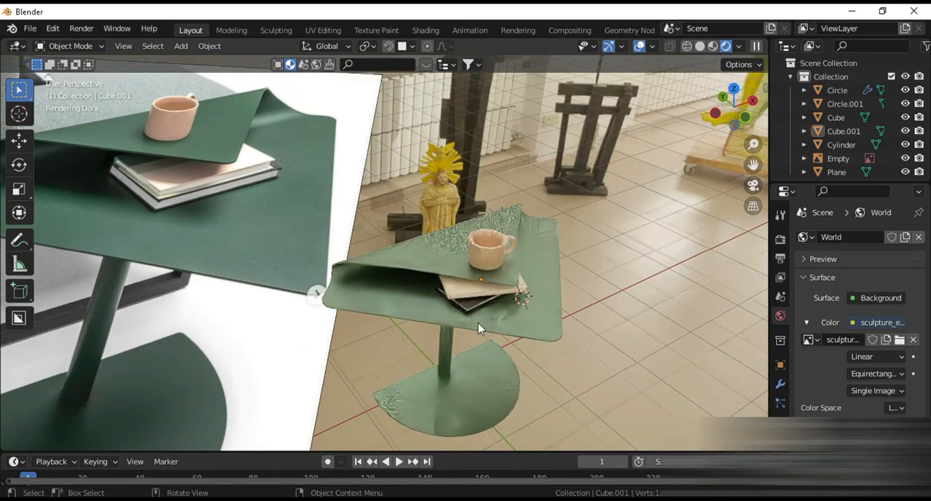
Step: Add a plane mesh for the floor and scale it up about 4.95 times around the table
key("shift+a")
mouse_move(585, 218)
left_click(674, 222)
key("s")
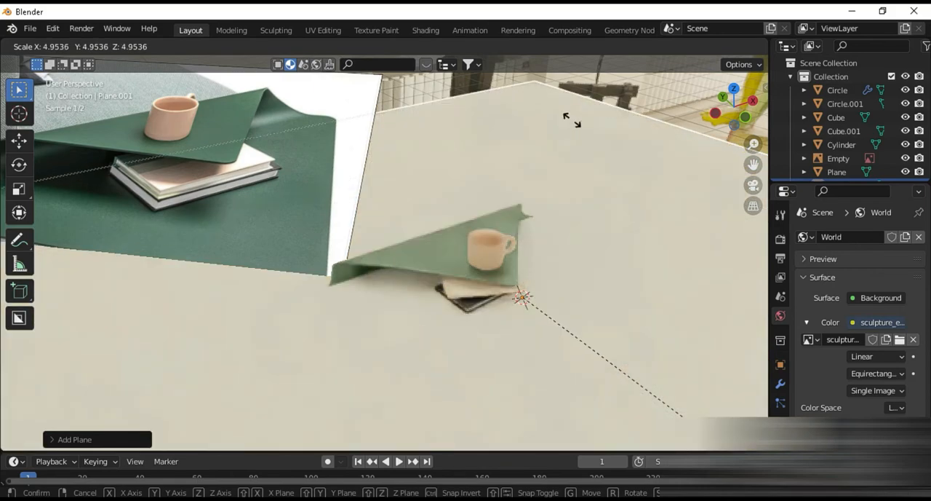
left_click(571, 121)
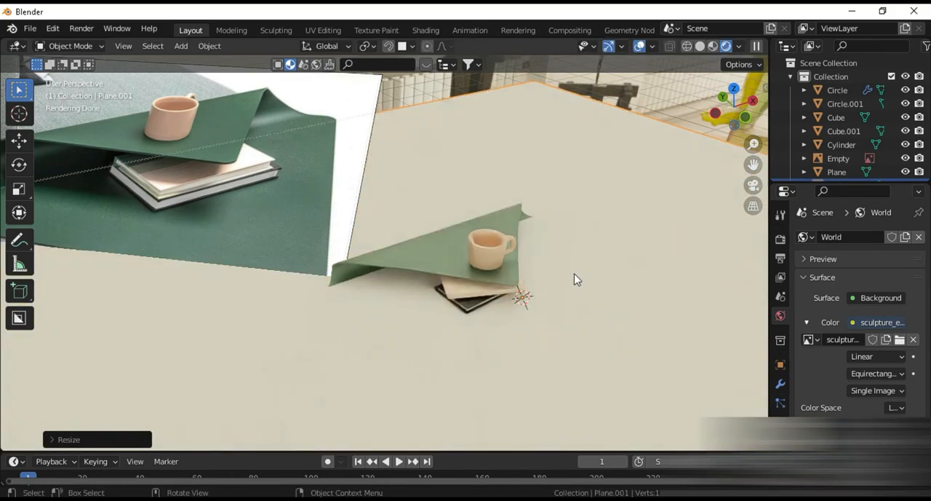
Step: Switch to solid shading and lower the floor plane along Z to the underside of the table's base
left_click(700, 46)
scroll(536, 306, "down", 5)
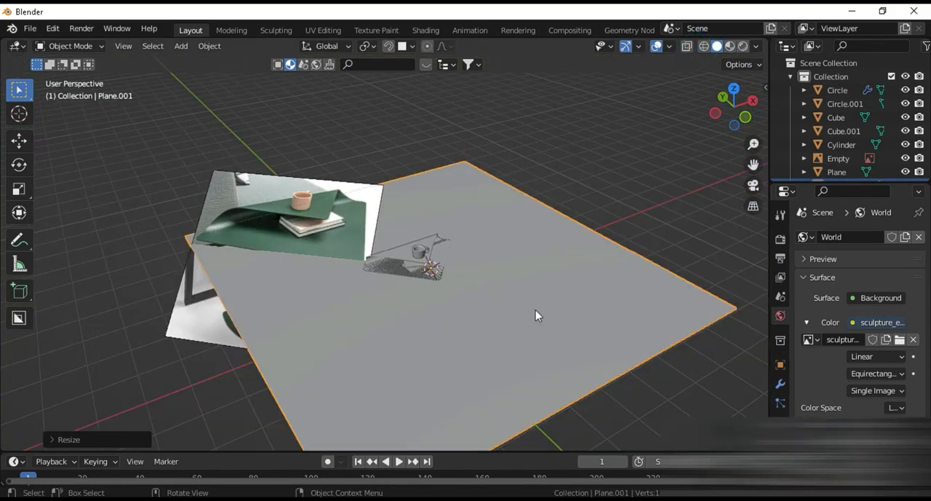
key("KP_1")
left_click_drag(441, 240, 447, 302)
scroll(447, 302, "up", 3)
middle_click_drag(408, 316, 387, 345)
scroll(386, 345, "up", 4)
key("g")
key("z")
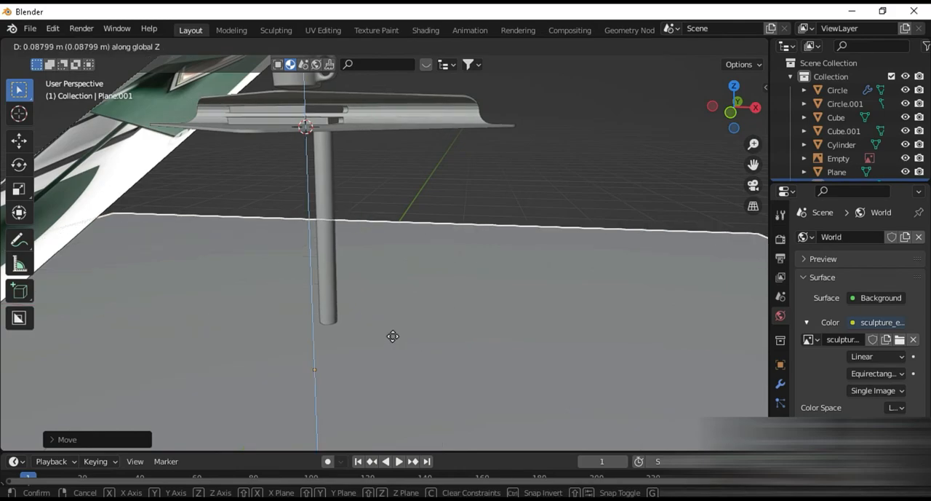
left_click(394, 344)
Step: Return the viewport to rendered shading with the table standing on the floor plane in close view
scroll(381, 337, "down", 6)
middle_click_drag(342, 291, 397, 319)
left_click(743, 47)
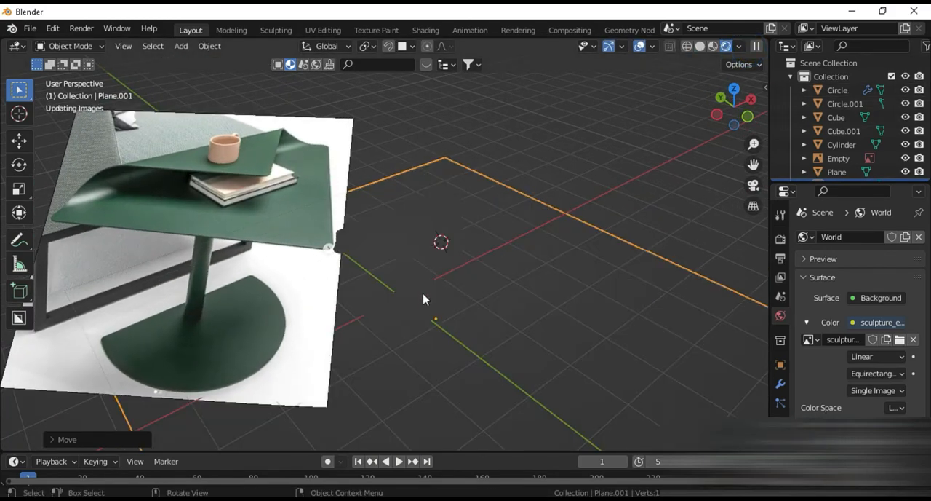
scroll(430, 310, "up", 5)
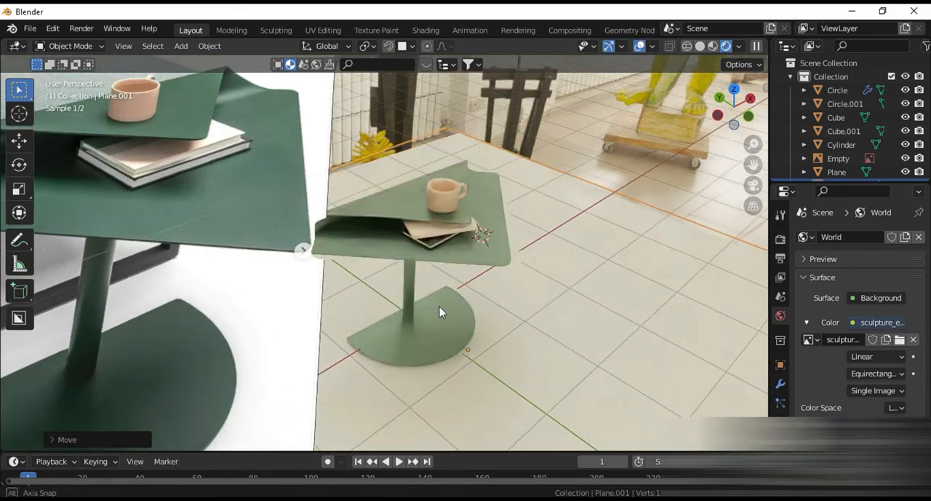
Step: Darken the Car Paint material's base color on the folded tabletop to a deeper green
left_click(434, 221)
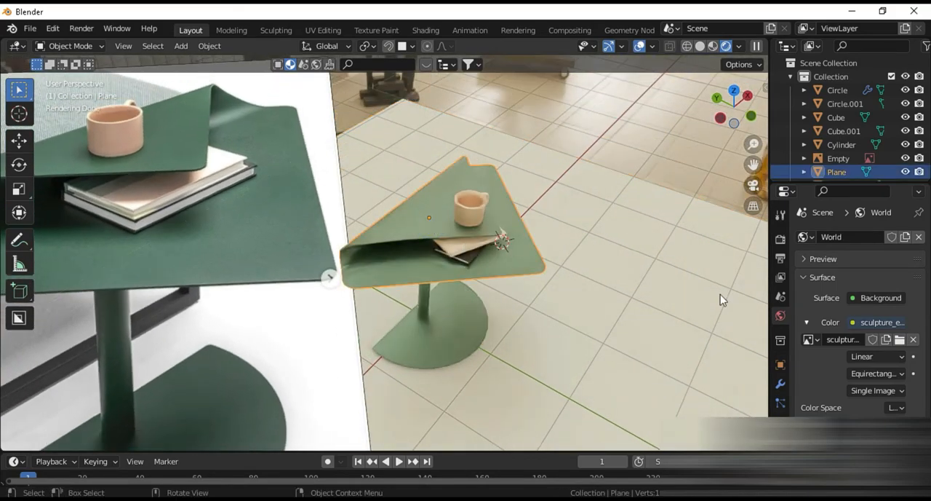
left_click(781, 480)
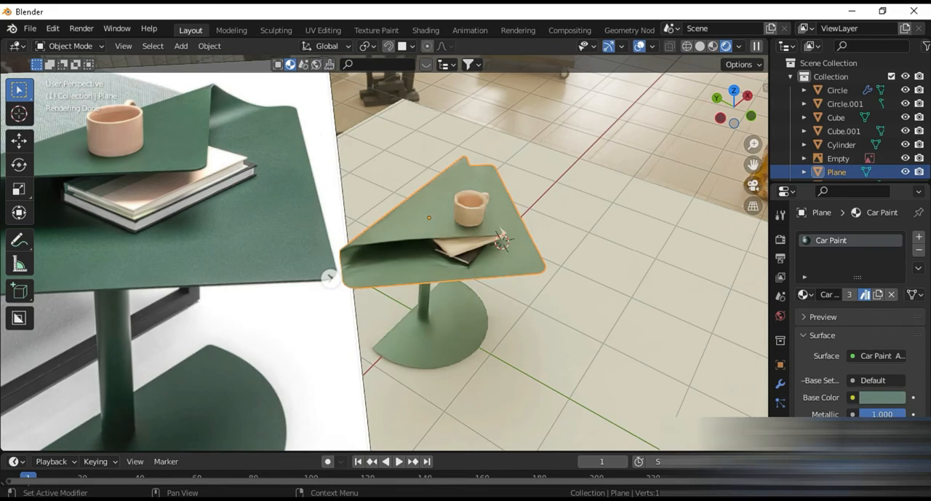
left_click(882, 397)
left_click_drag(901, 251, 895, 267)
scroll(398, 302, "up", 5)
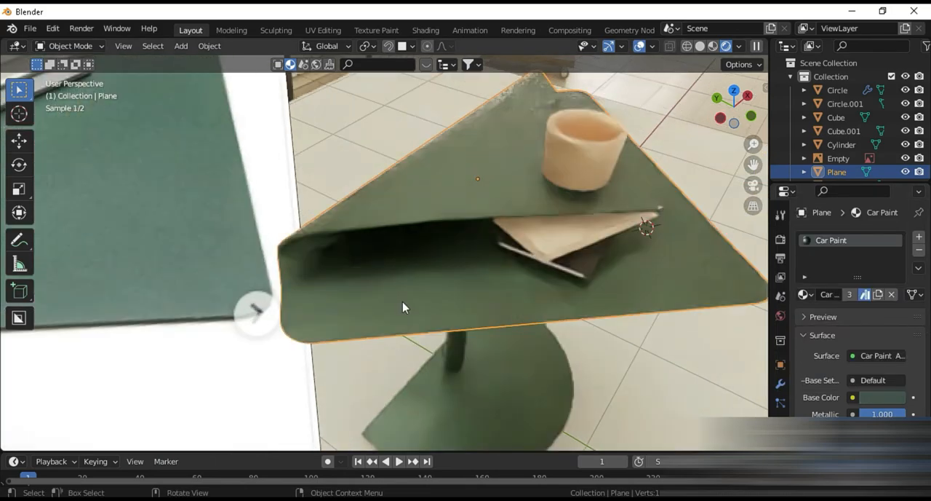
scroll(403, 300, "down", 2)
scroll(425, 276, "down", 3)
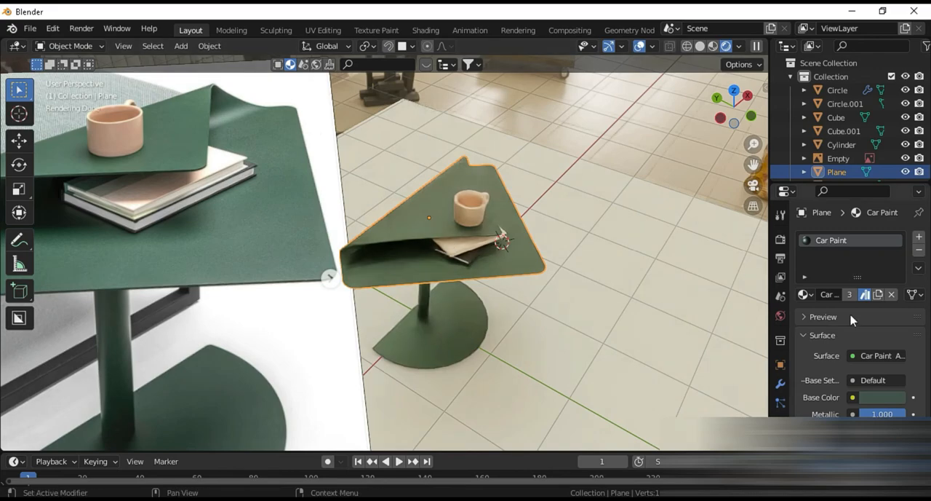
Step: Try sunny_vondelpark_4k.exr as the world's environment image and inspect its lighting on the table
left_click(780, 315)
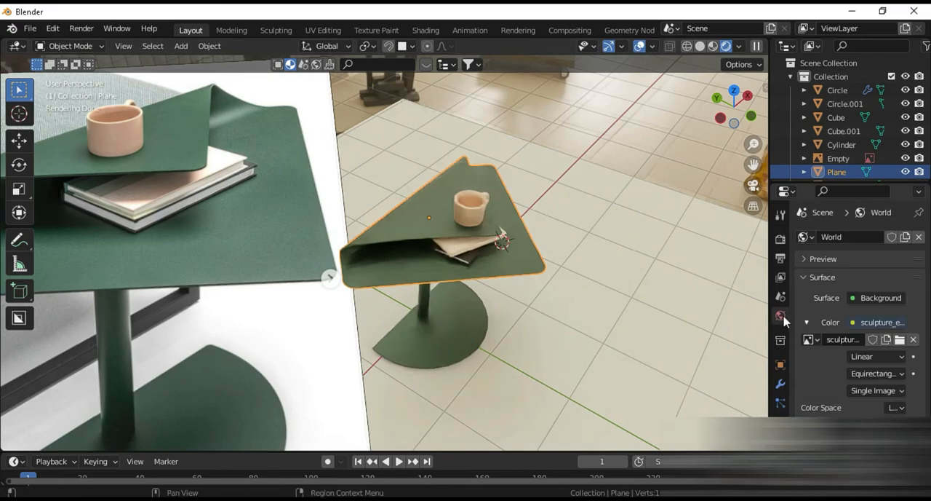
left_click(901, 341)
double_click(314, 168)
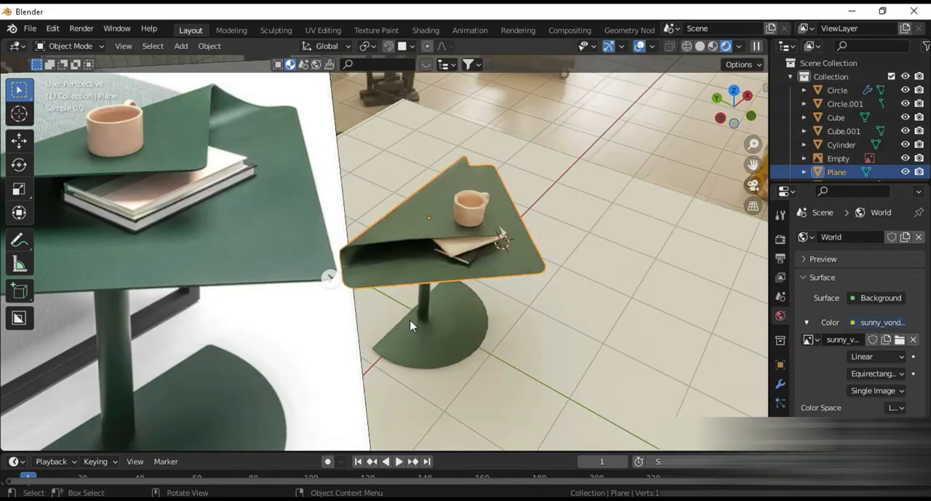
scroll(464, 304, "up", 2)
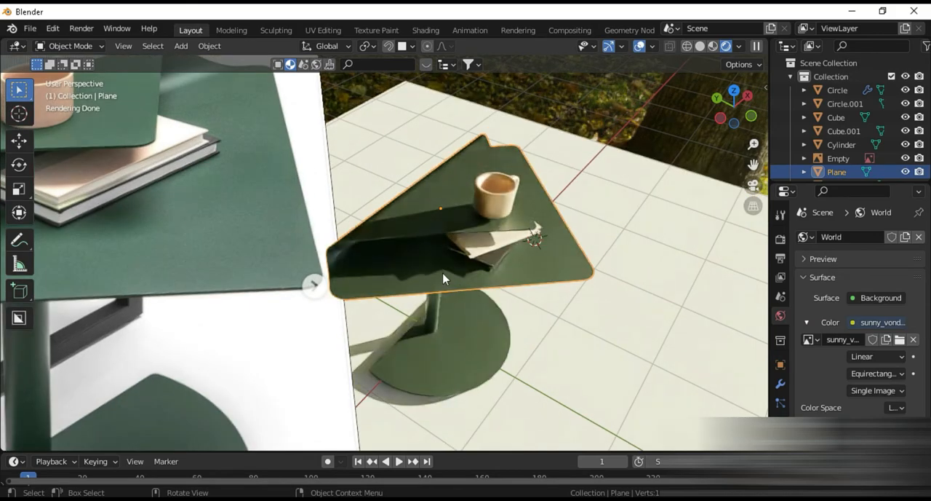
scroll(521, 255, "down", 5)
scroll(462, 285, "up", 4)
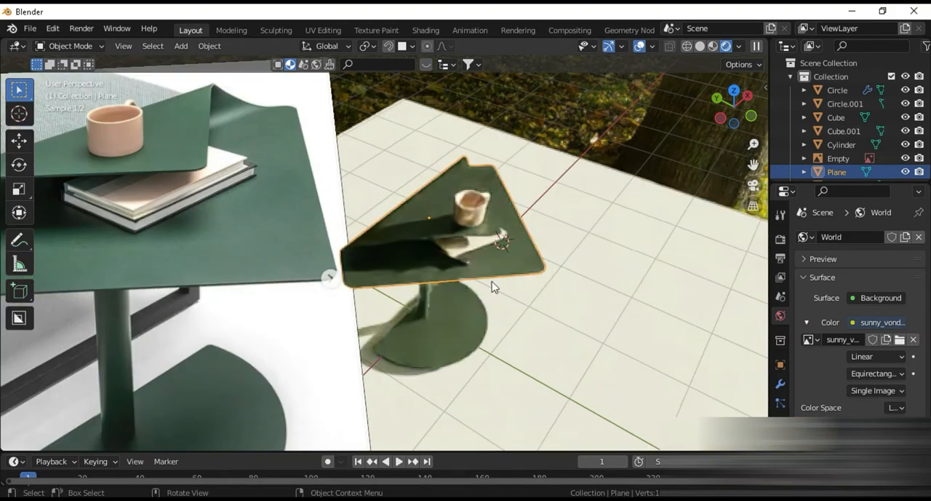
Step: Try the palermo_sidewalk_4k.hdr environment image for the world and inspect its lighting on the table and mug
left_click(901, 339)
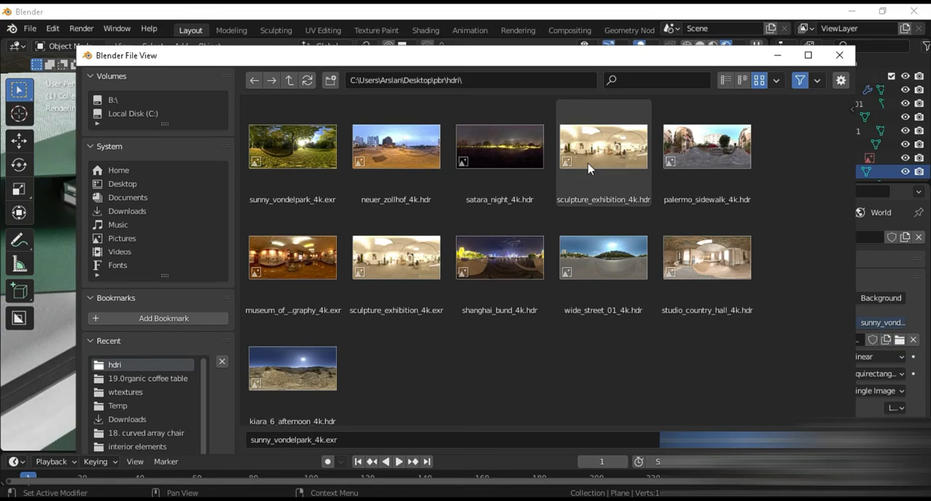
left_click(699, 179)
double_click(698, 179)
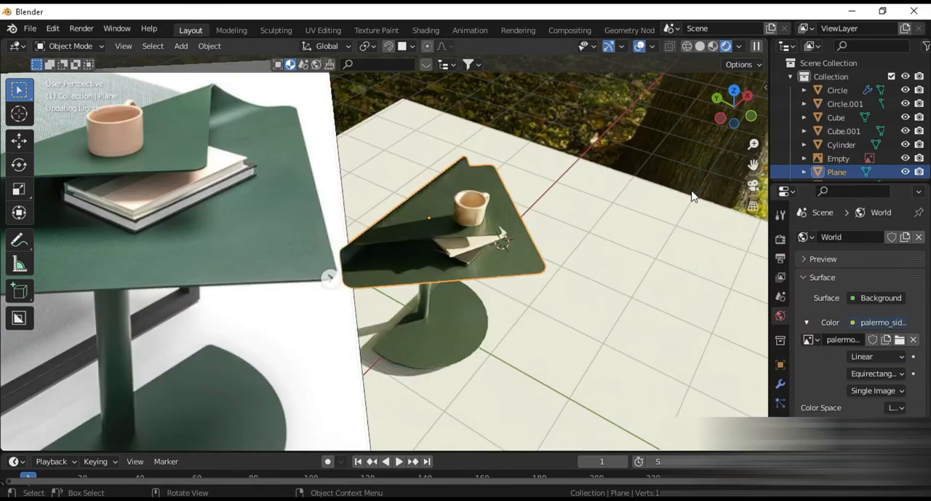
scroll(480, 271, "up", 3)
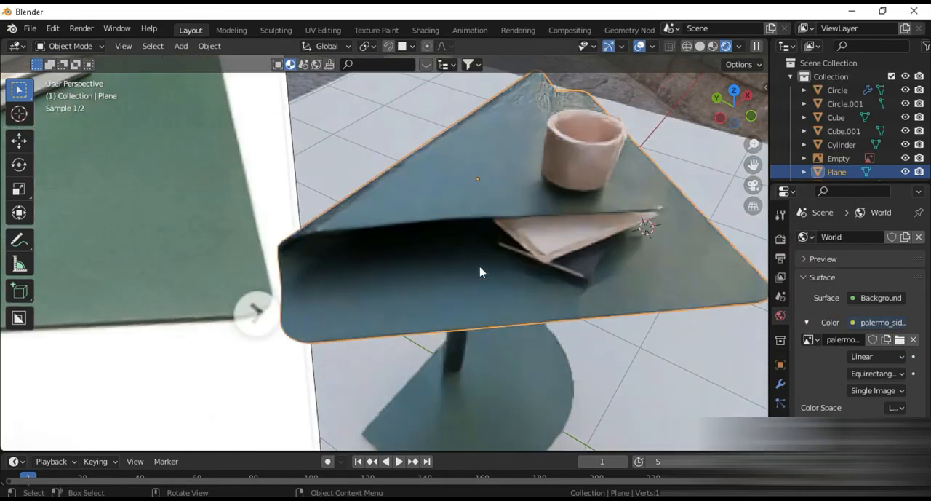
middle_click_drag(482, 270, 441, 264)
scroll(320, 263, "down", 5)
middle_click_drag(313, 262, 281, 286)
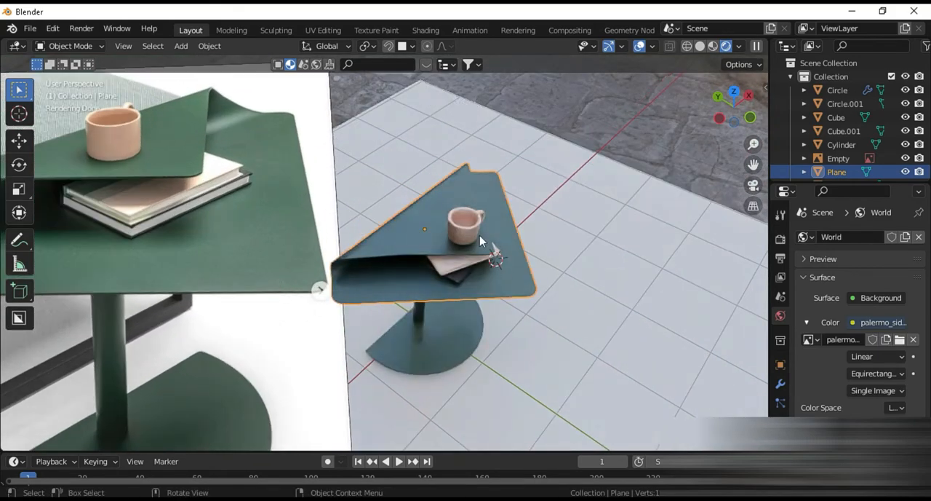
scroll(470, 230, "up", 3)
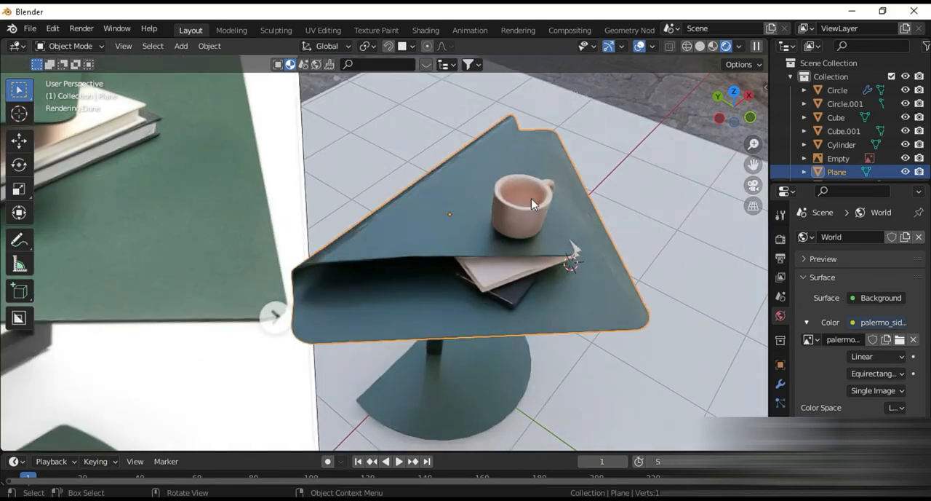
scroll(218, 197, "down", 3)
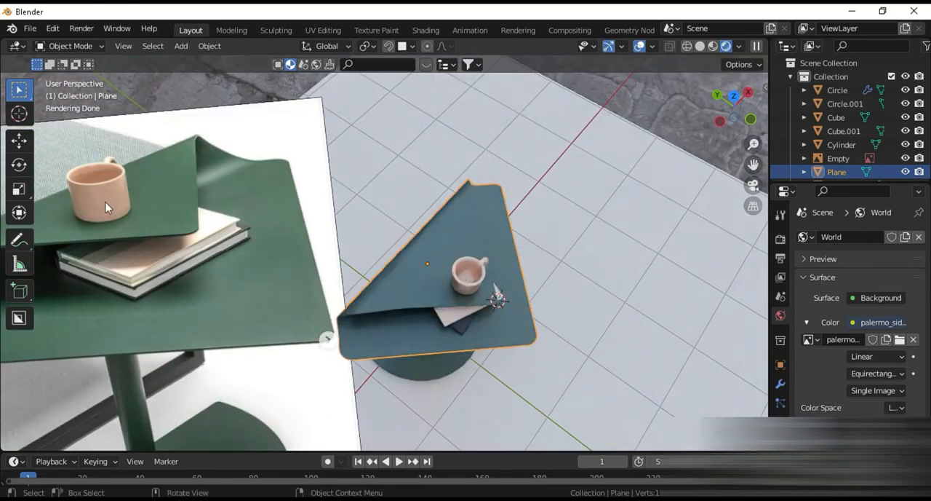
middle_click_drag(486, 288, 480, 283)
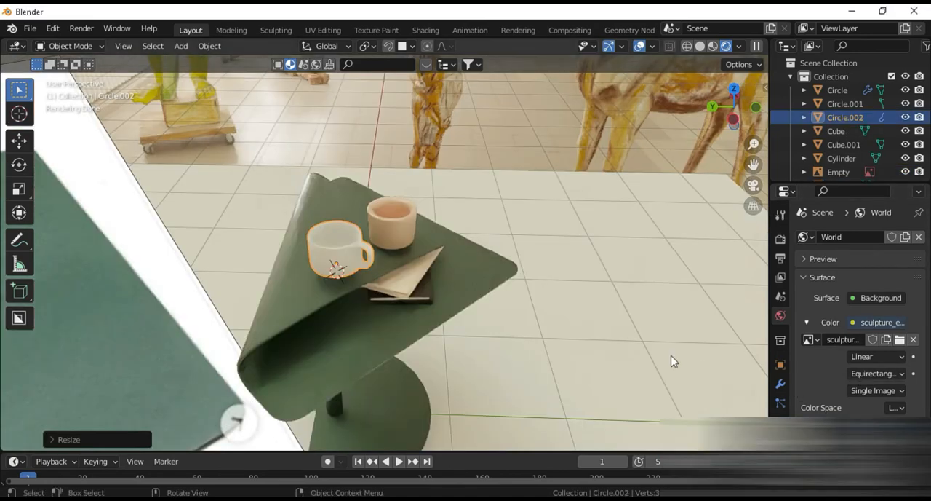
Step: Examine the two mugs on the tabletop in rendered and solid shading and compare them with the reference photo
scroll(572, 341, "up", 2)
scroll(391, 316, "down", 3)
scroll(387, 315, "up", 6)
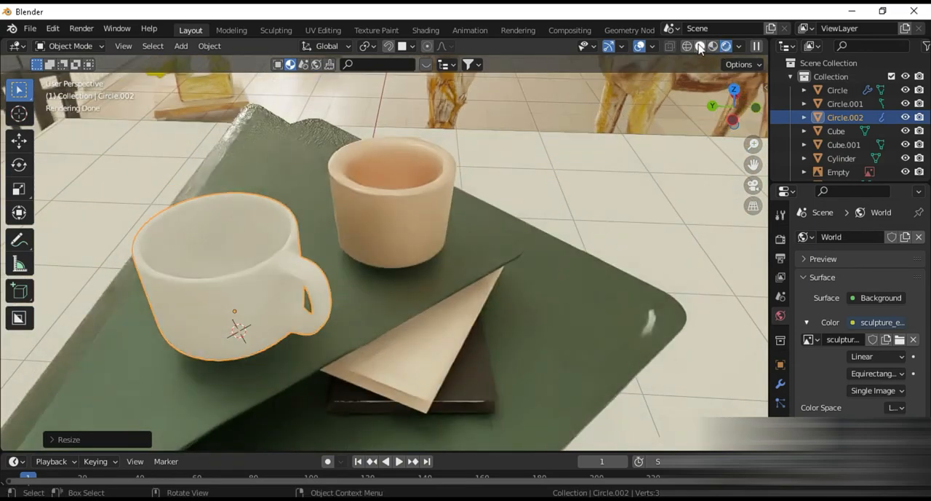
left_click(700, 47)
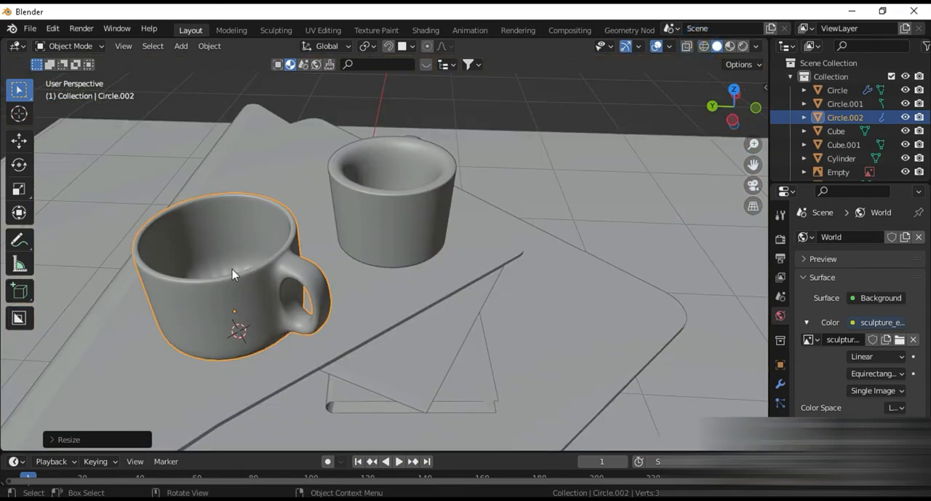
scroll(233, 274, "up", 3)
scroll(218, 226, "down", 6)
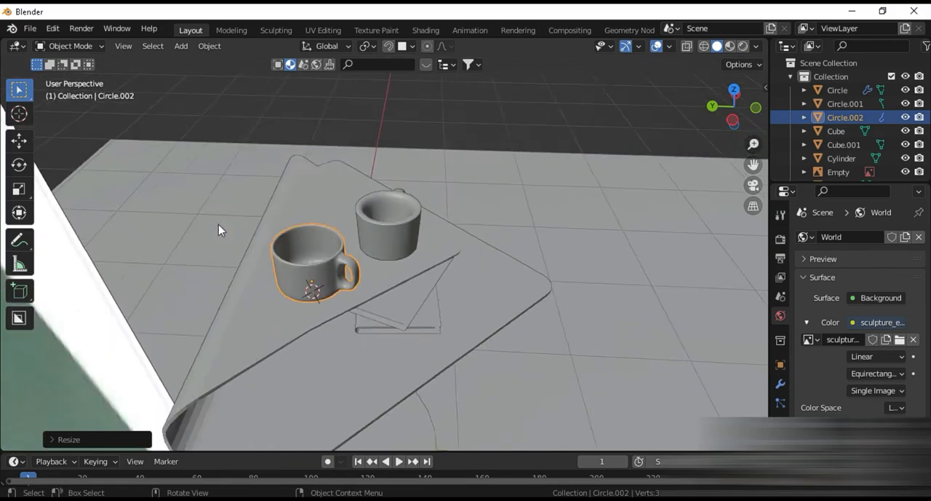
scroll(263, 304, "up", 2)
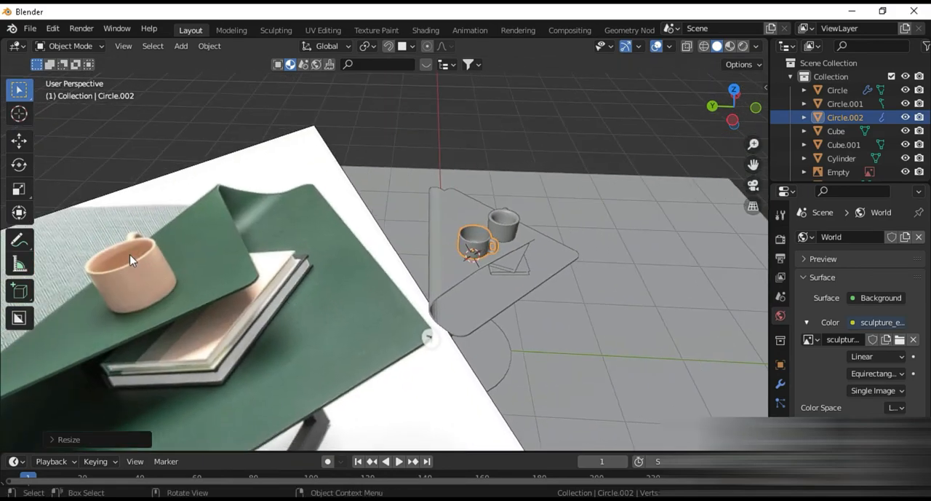
middle_click_drag(504, 285, 466, 328)
scroll(472, 287, "down", 3)
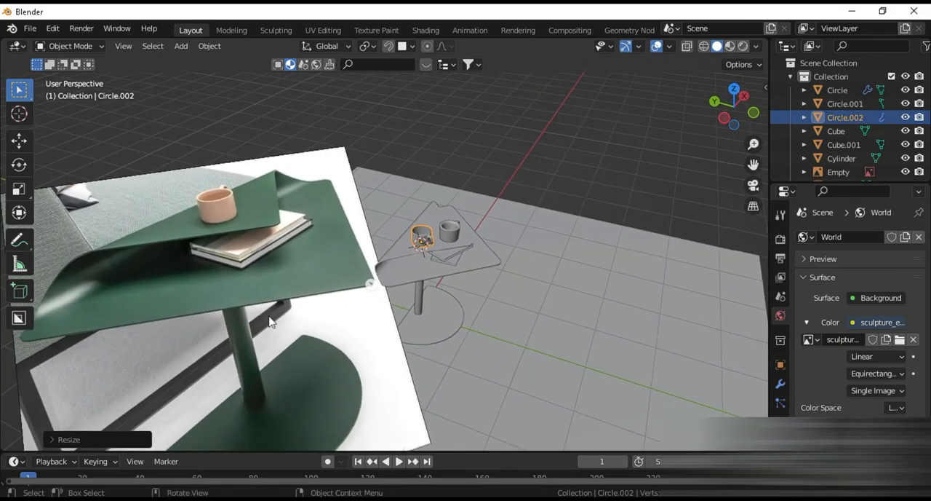
scroll(254, 312, "down", 3)
scroll(255, 313, "up", 2)
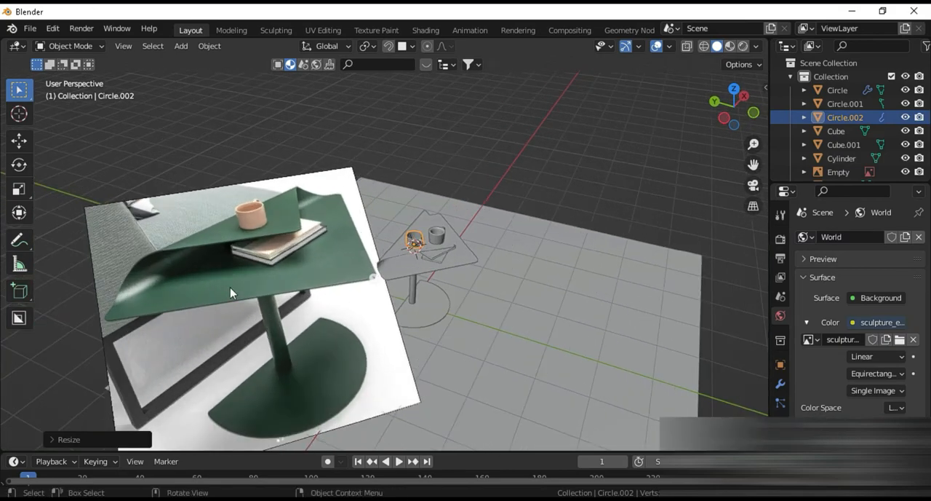
Step: Move the table's half-round base about 0.07 m along the global Y axis relative to the leg
scroll(230, 288, "up", 3)
middle_click_drag(458, 345, 447, 317)
scroll(436, 345, "down", 1)
scroll(446, 318, "up", 1)
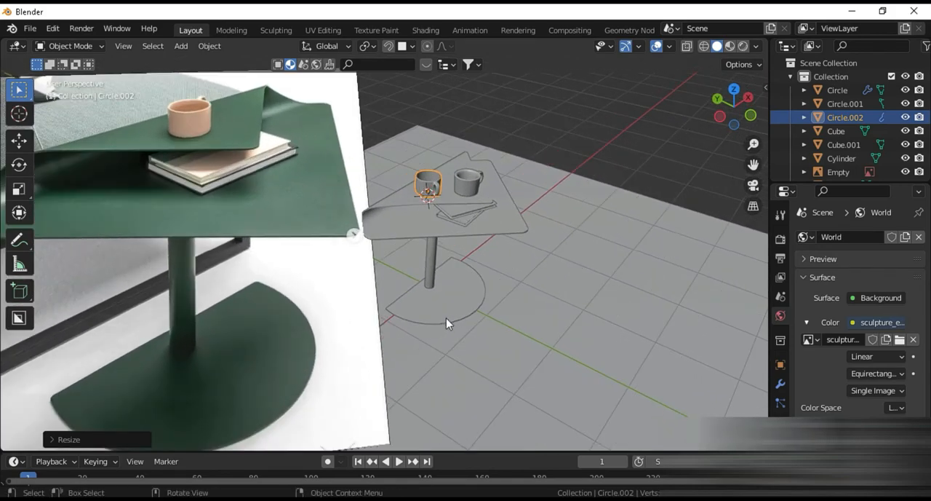
left_click(447, 313)
key("g")
key("y")
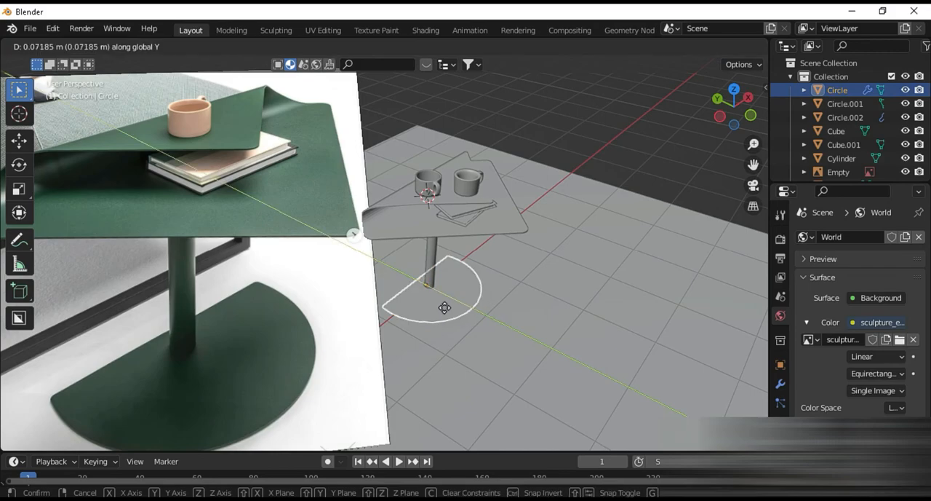
left_click(444, 308)
Step: Frame the table beside the reference photo and restore rendered shading in the viewport
scroll(445, 302, "up", 1)
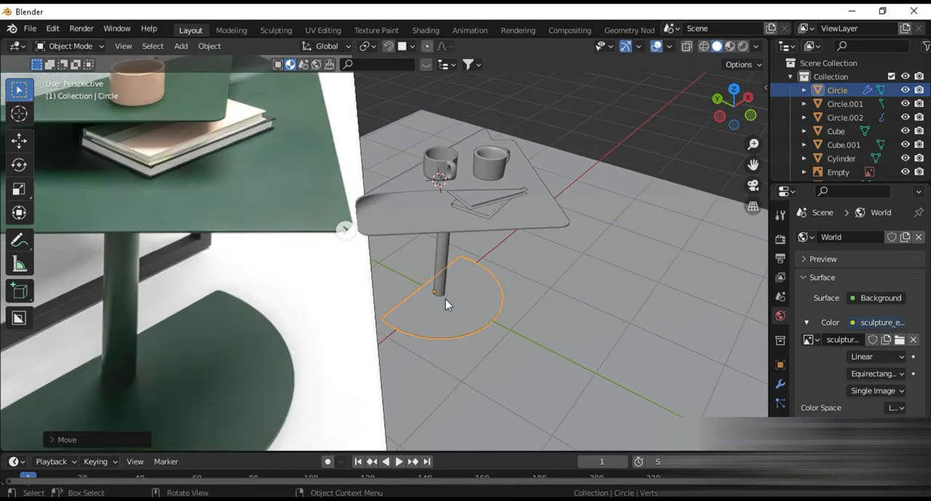
middle_click_drag(445, 301, 312, 349)
scroll(404, 285, "up", 1)
scroll(547, 318, "up", 1)
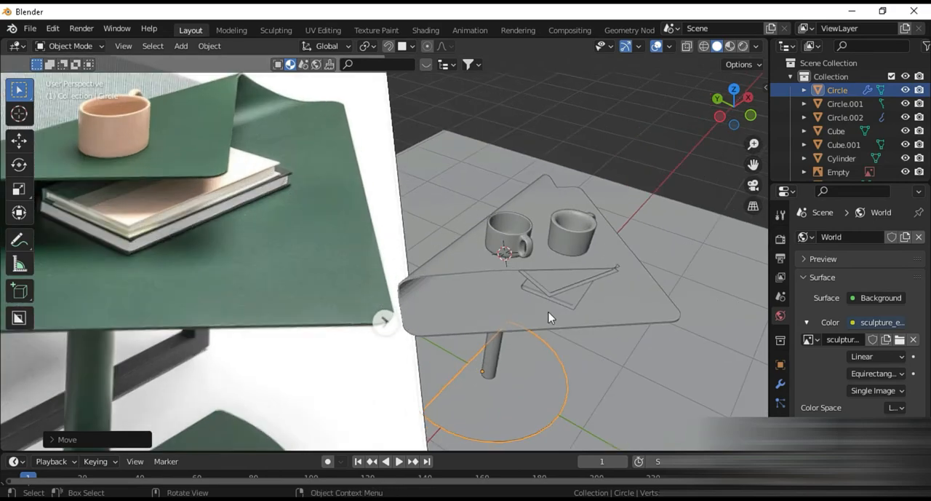
middle_click_drag(471, 314, 463, 339)
left_click(743, 48)
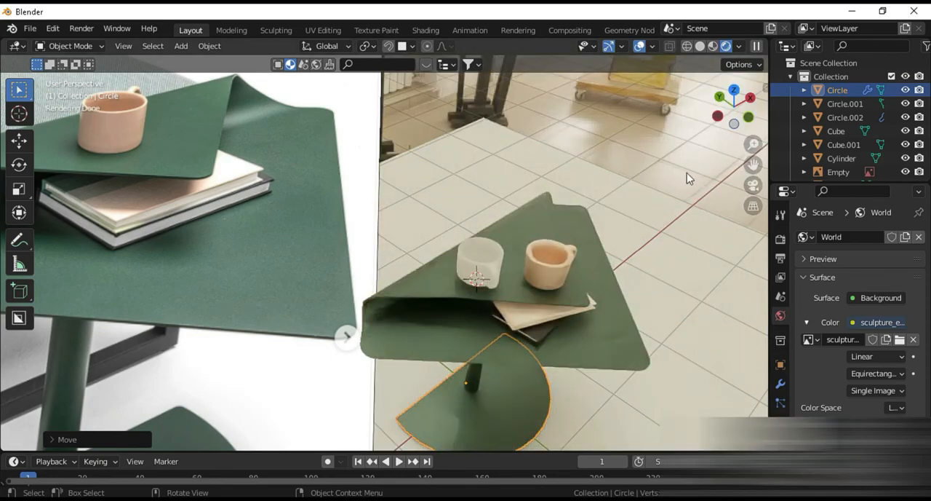
Step: Make the render film transparent so the HDRI environment is hidden behind the scene
left_click(781, 258)
left_click(783, 278)
left_click(781, 257)
scroll(815, 295, "down", 5)
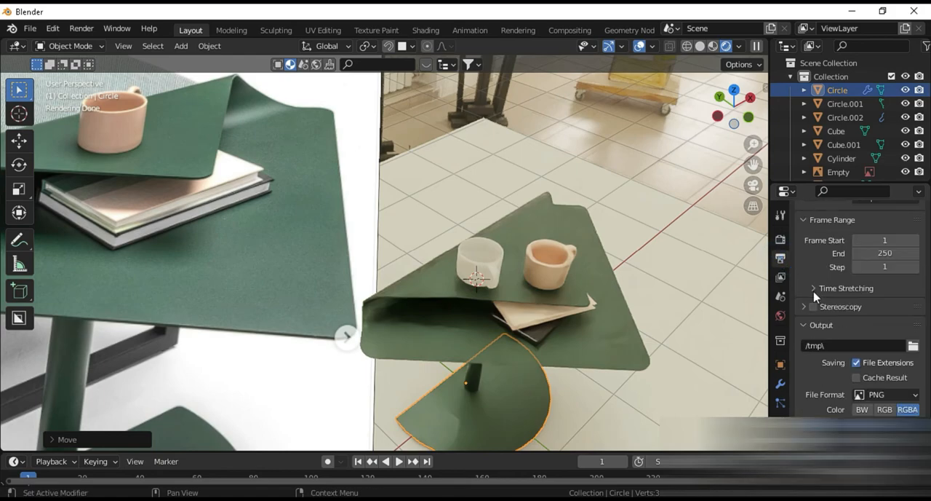
scroll(815, 295, "up", 5)
left_click(780, 215)
left_click(780, 238)
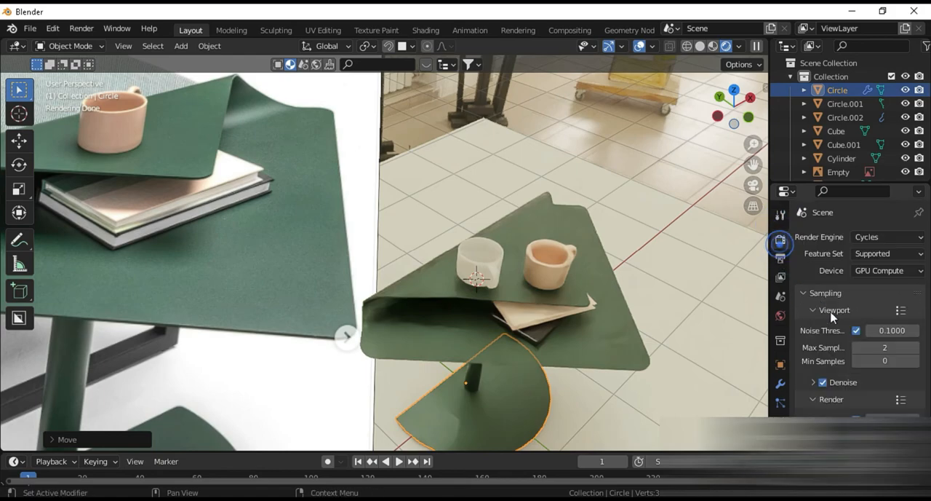
scroll(835, 324, "down", 4)
scroll(835, 323, "down", 5)
left_click(834, 325)
scroll(837, 342, "down", 2)
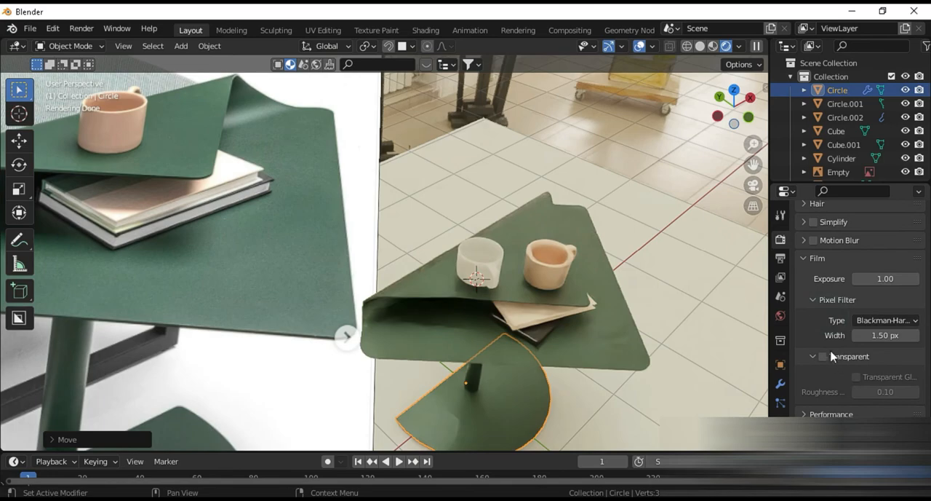
left_click(824, 356)
Step: Set the color management look to High Contrast with the Filmic view transform
scroll(825, 360, "down", 6)
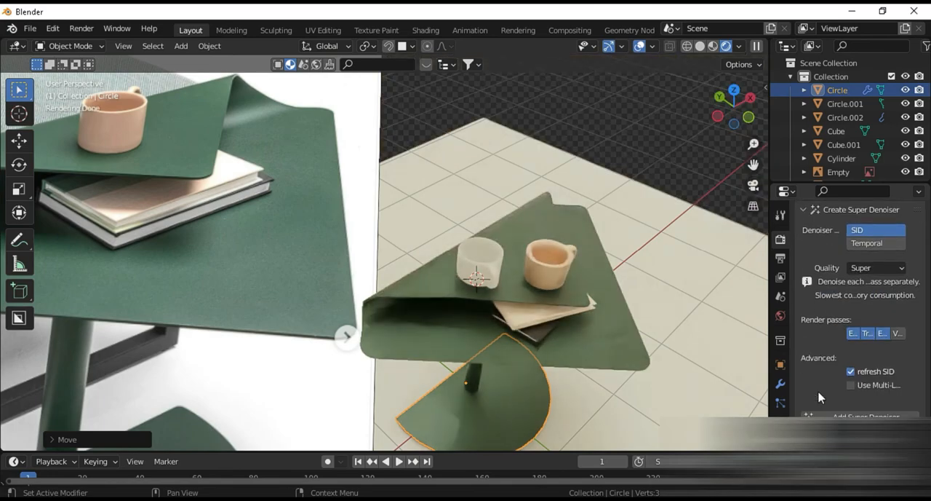
left_click(877, 416)
scroll(851, 313, "down", 4)
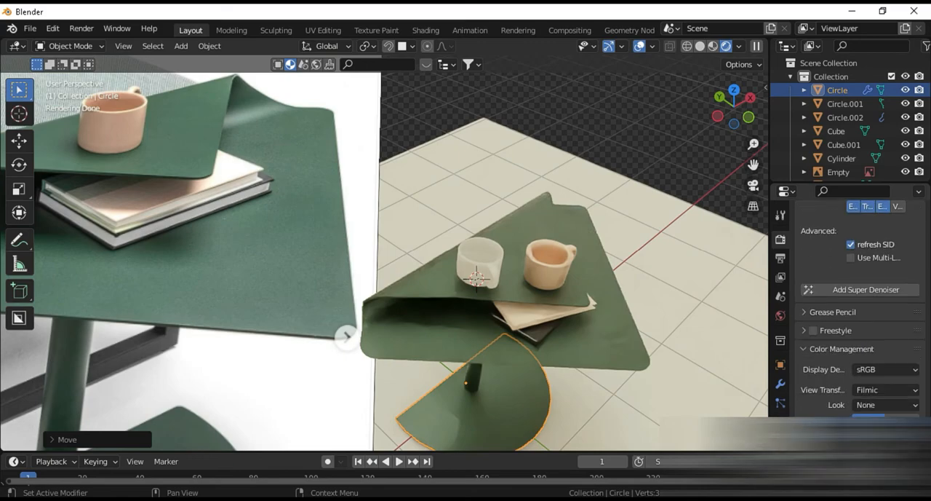
left_click(855, 407)
left_click(844, 358)
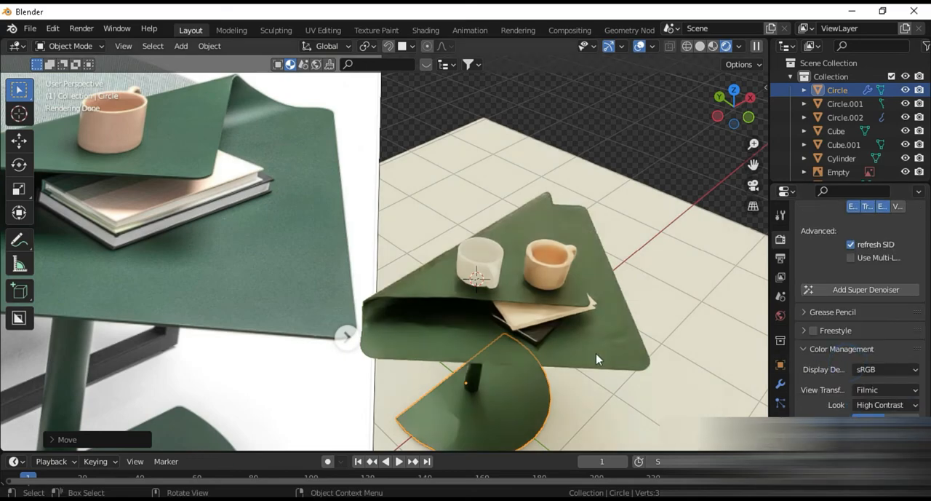
Step: Assign the existing peach Car Paint.001 material to the uncoloured mug on the folded flap
scroll(535, 358, "down", 3)
scroll(466, 346, "up", 6)
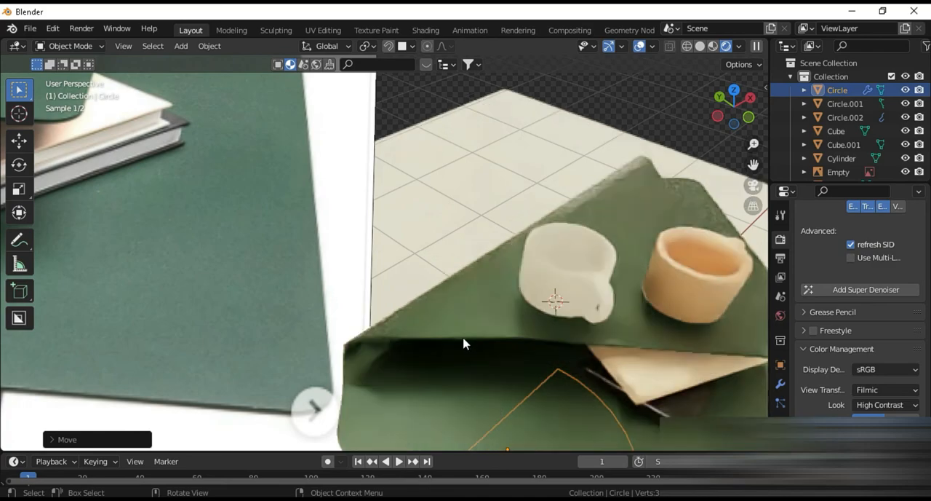
left_click(713, 294)
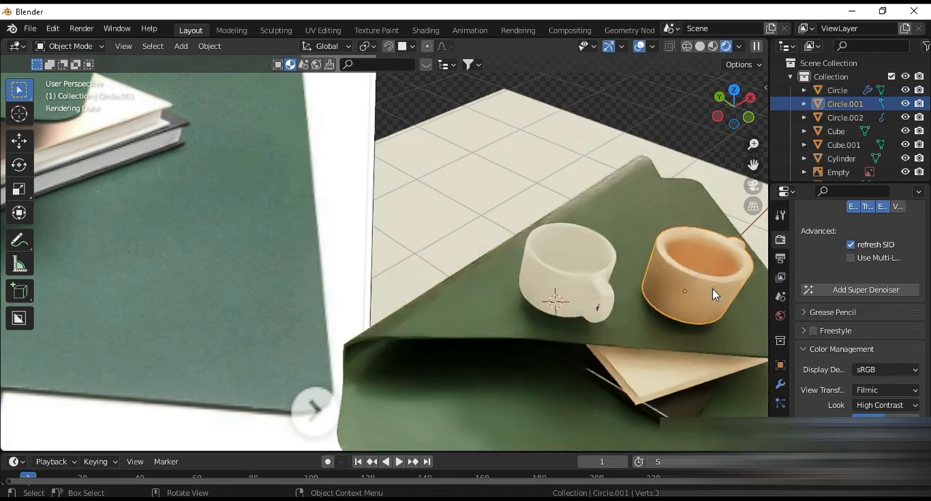
left_click(781, 477)
scroll(818, 324, "up", 15)
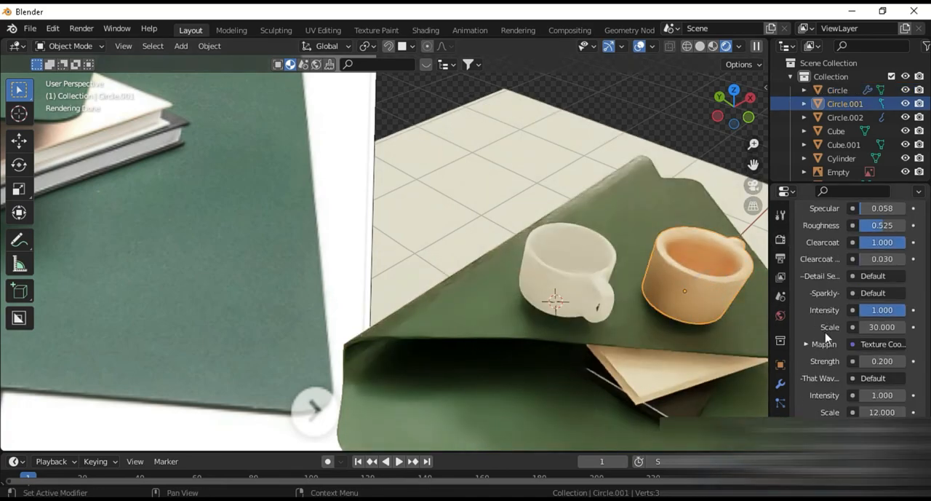
left_click(557, 301)
left_click(804, 294)
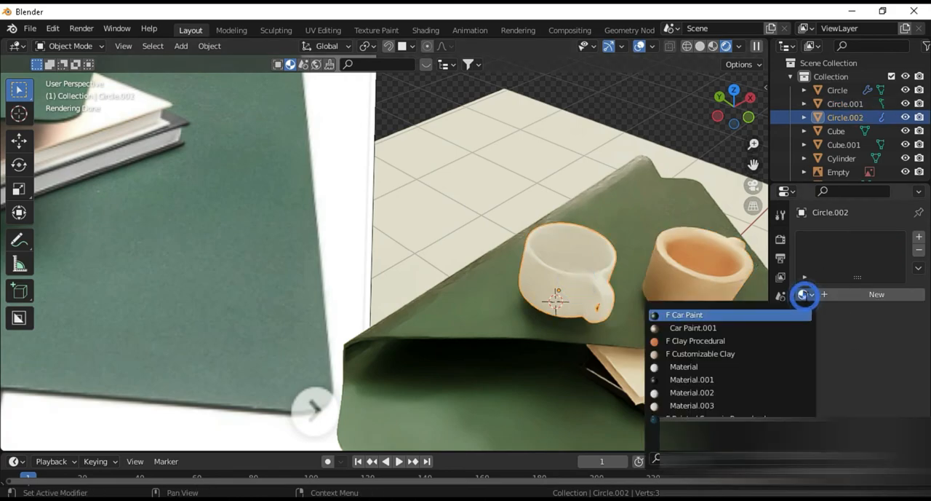
left_click(710, 329)
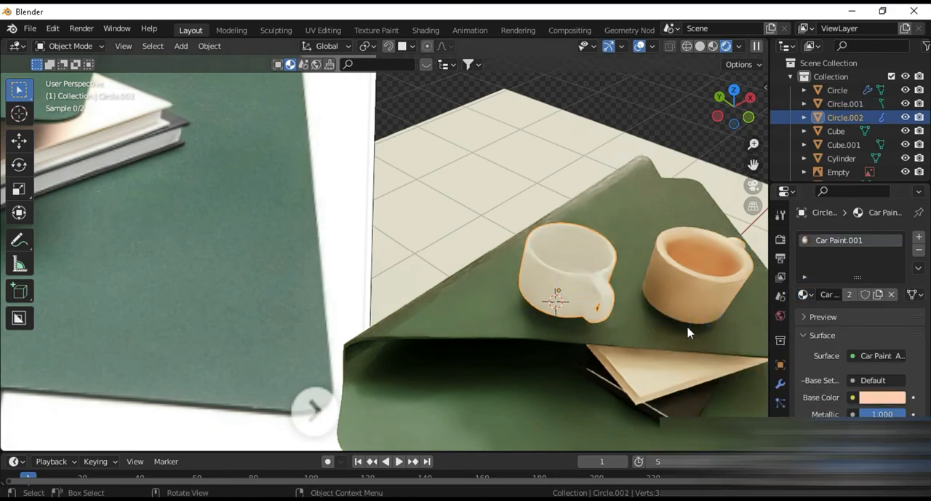
Step: Compare the two mugs up close and delete the one with the thicker rim
left_click(677, 275)
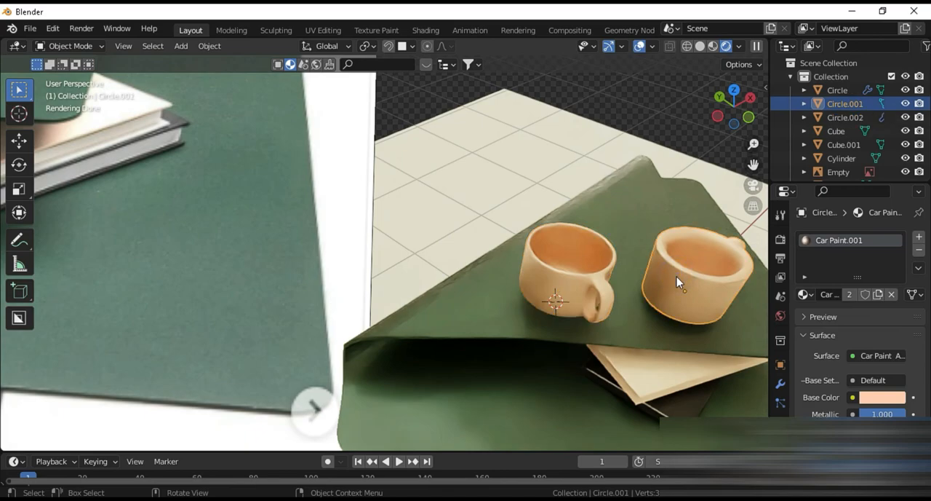
key("Delete")
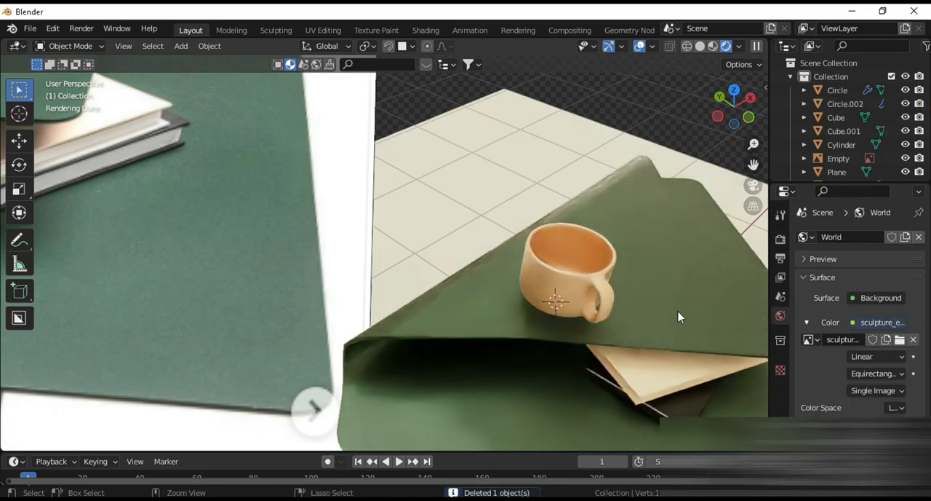
key("ctrl+z")
scroll(685, 318, "up", 4)
middle_click_drag(624, 319, 555, 336)
scroll(427, 315, "up", 3)
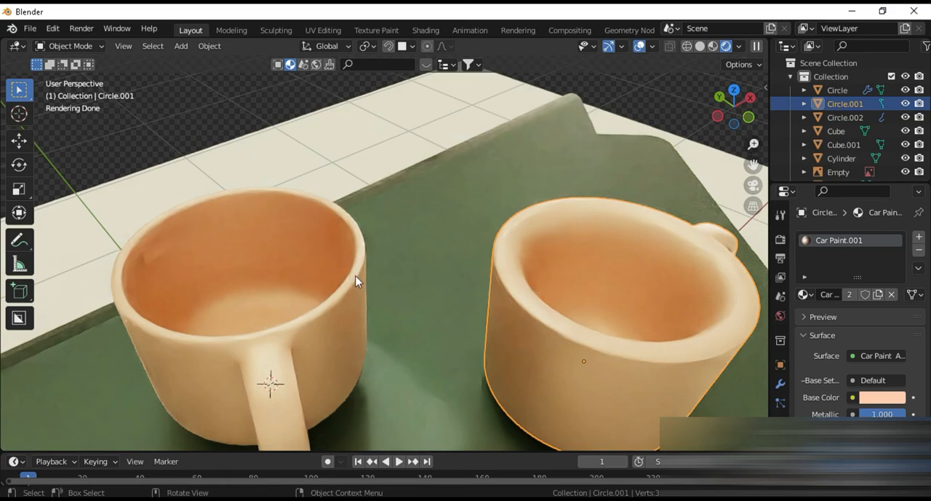
key("Delete")
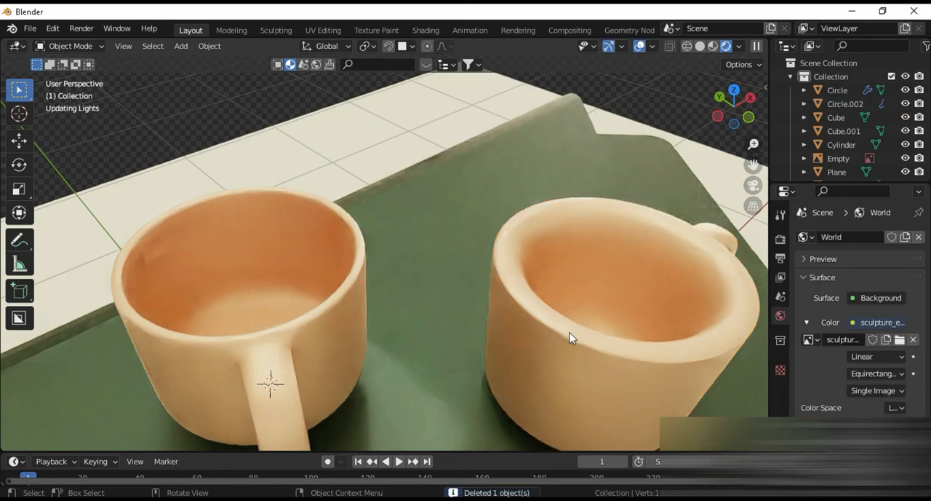
Step: Move the remaining mug horizontally toward the middle of the flap and rotate it about global Z so its handle points to the back
scroll(571, 342, "down", 8)
scroll(426, 323, "up", 3)
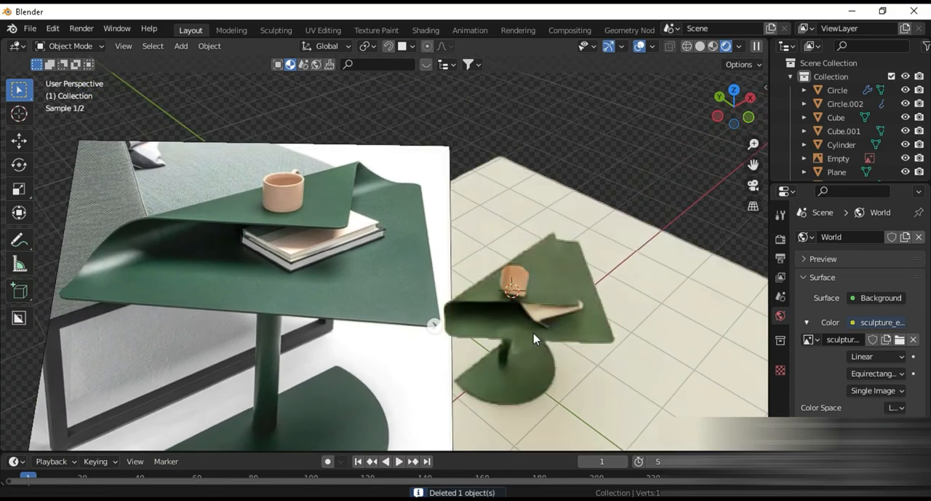
left_click(516, 284)
key("g")
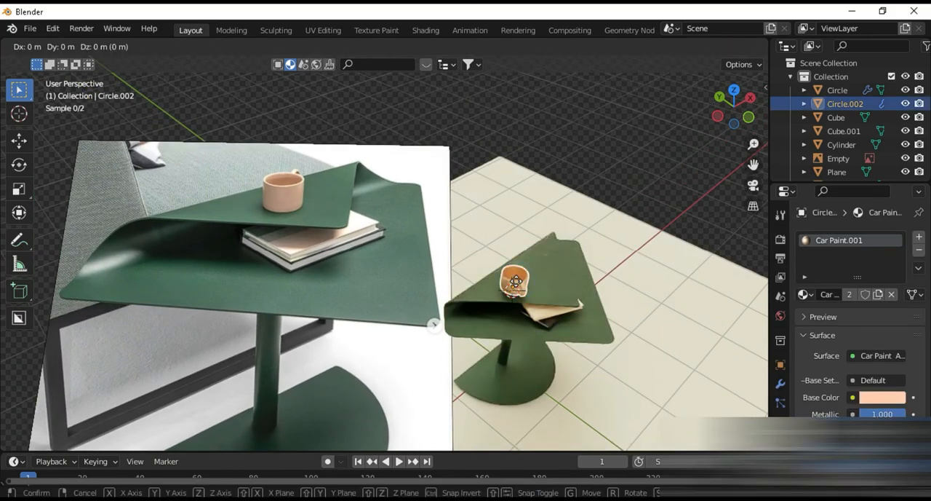
key("shift+z")
left_click(547, 281)
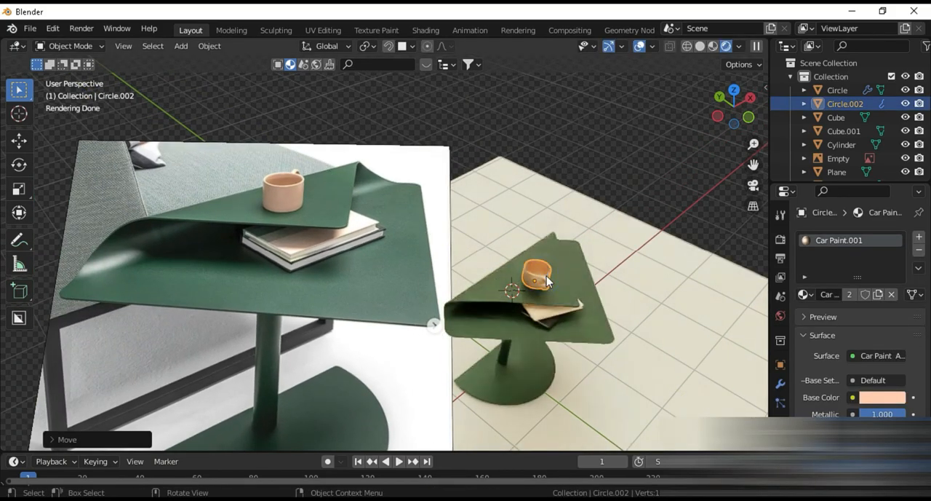
key("r")
key("z")
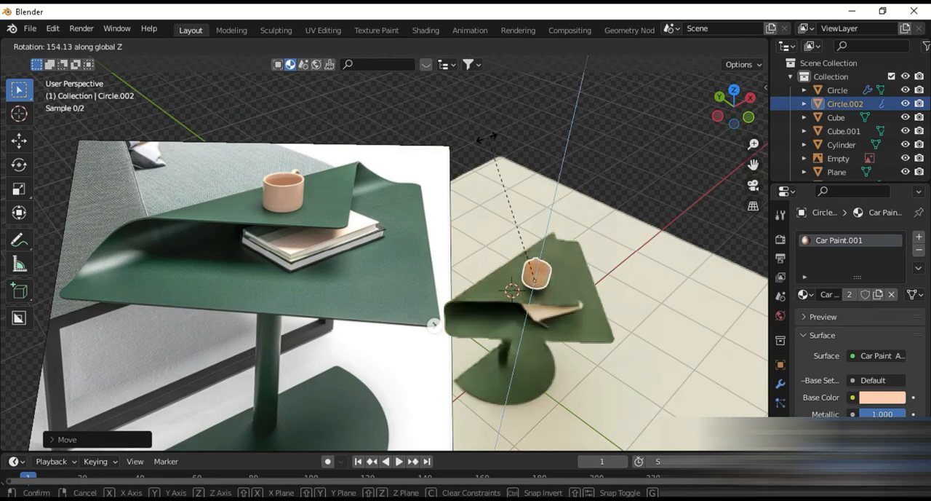
left_click(565, 275)
Step: Compare the table with the reference photo in solid shading and switch the viewport to Material Preview
scroll(566, 275, "up", 2)
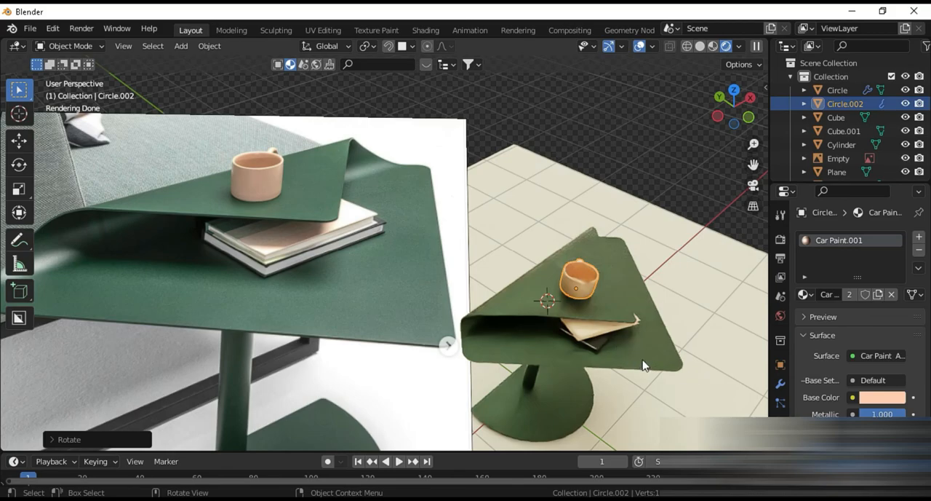
scroll(644, 365, "up", 2)
left_click(700, 46)
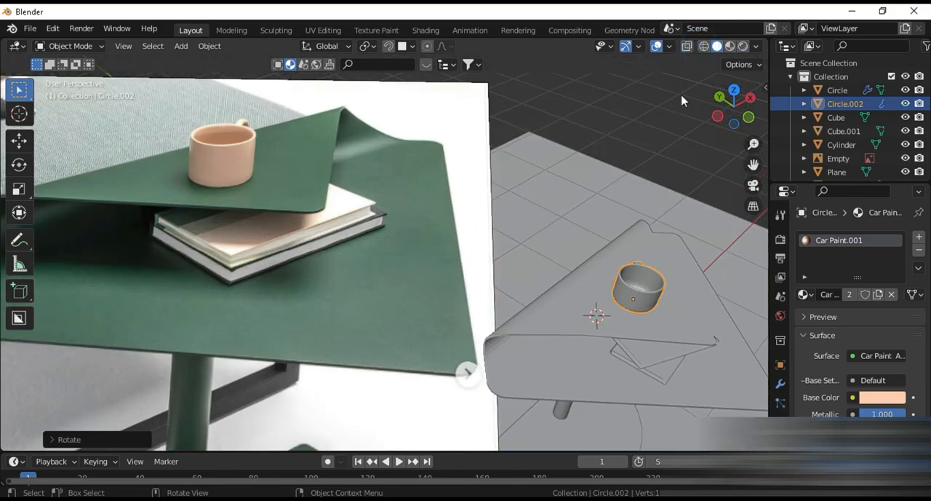
left_click(729, 49)
middle_click_drag(613, 319, 608, 294)
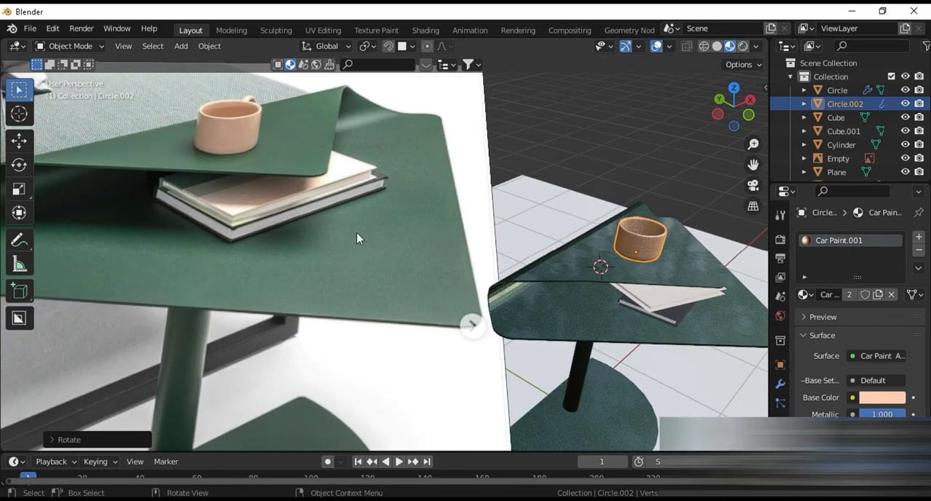
Step: Scale the lower book under the flap slightly thicker along the Z axis
middle_click_drag(638, 359, 478, 328, "shift")
scroll(538, 364, "up", 5)
middle_click_drag(549, 372, 526, 352)
mouse_move(524, 397)
middle_mouse_down("shift")
mouse_move(520, 337)
mouse_move(528, 391)
middle_mouse_up("shift")
left_click(476, 254)
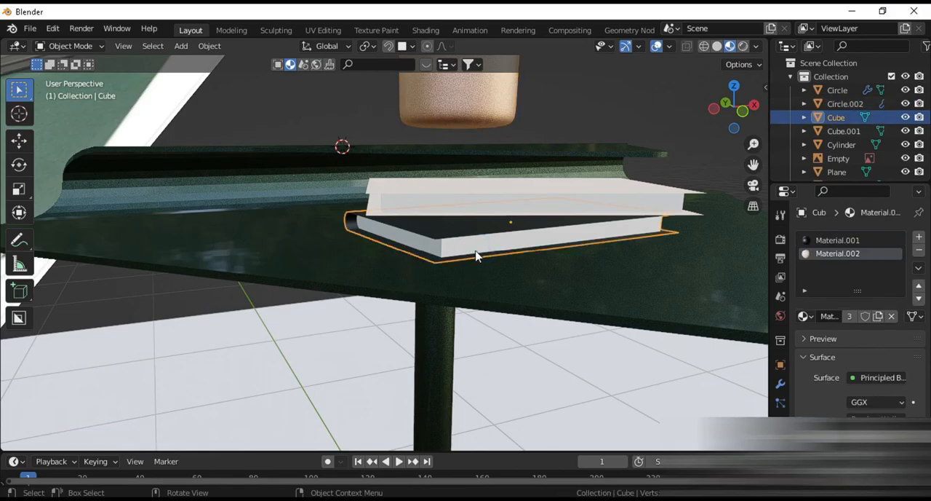
key("s")
key("z")
left_click(474, 260)
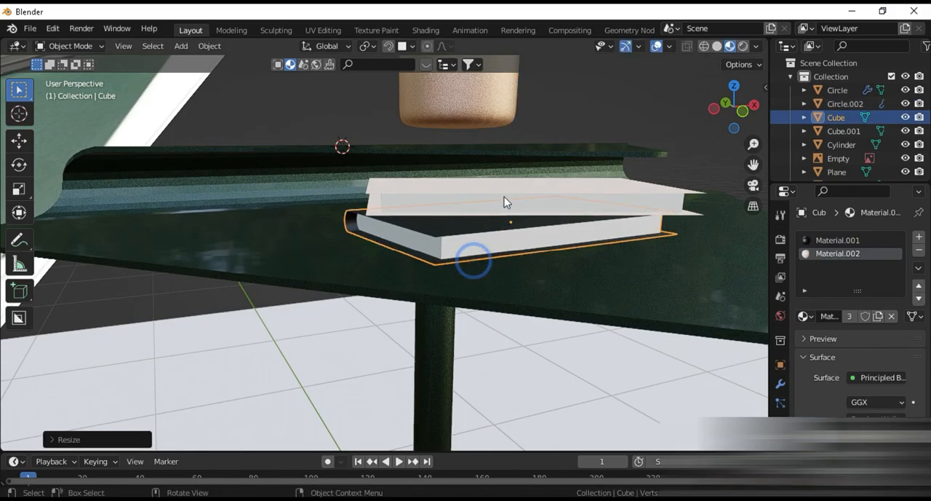
Step: Scale the upper book of the stack slightly thicker along the Z axis
left_click(502, 197)
key("s")
key("z")
left_click(505, 202)
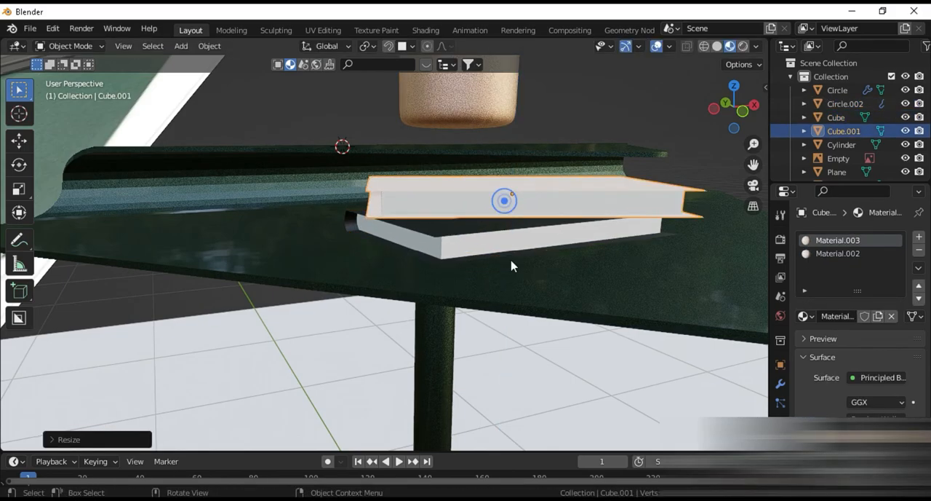
Step: Restore rendered shading and inspect the whole table with its mug and books beside the reference photo
scroll(502, 263, "down", 2)
middle_click_drag(485, 259, 485, 283)
scroll(487, 281, "down", 5)
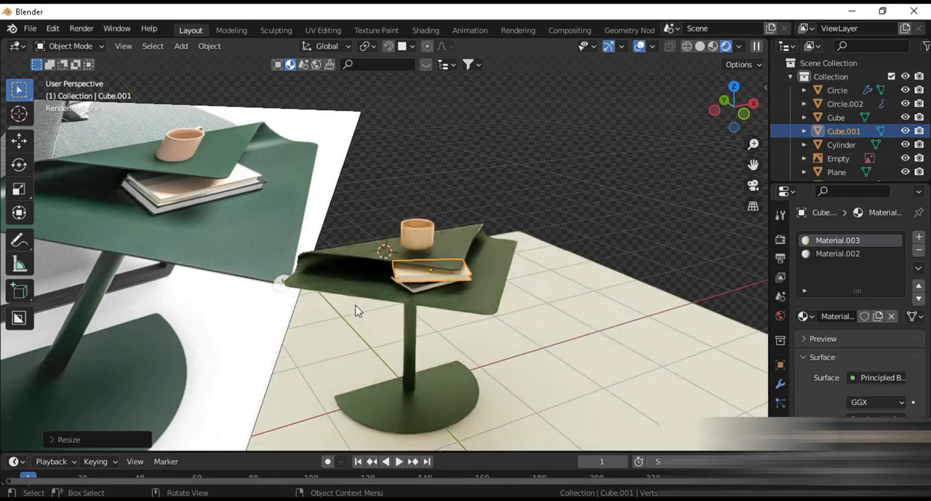
middle_click_drag(412, 296, 436, 307)
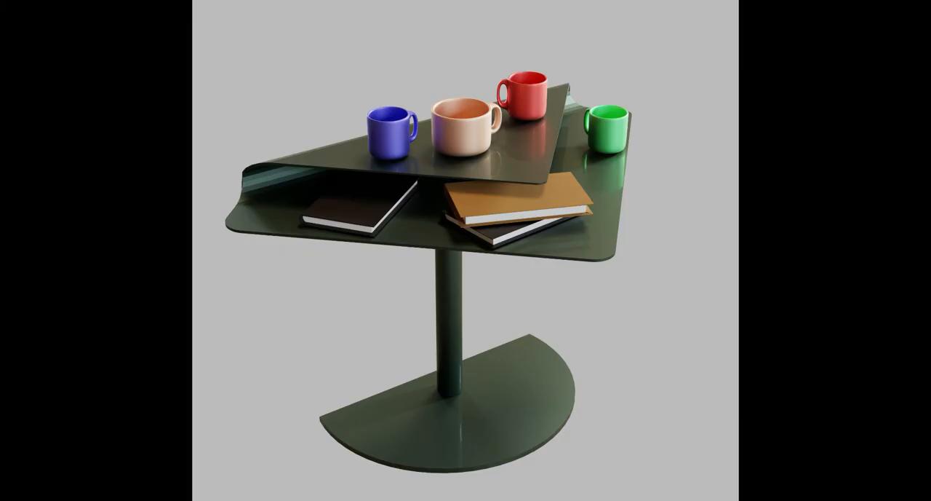